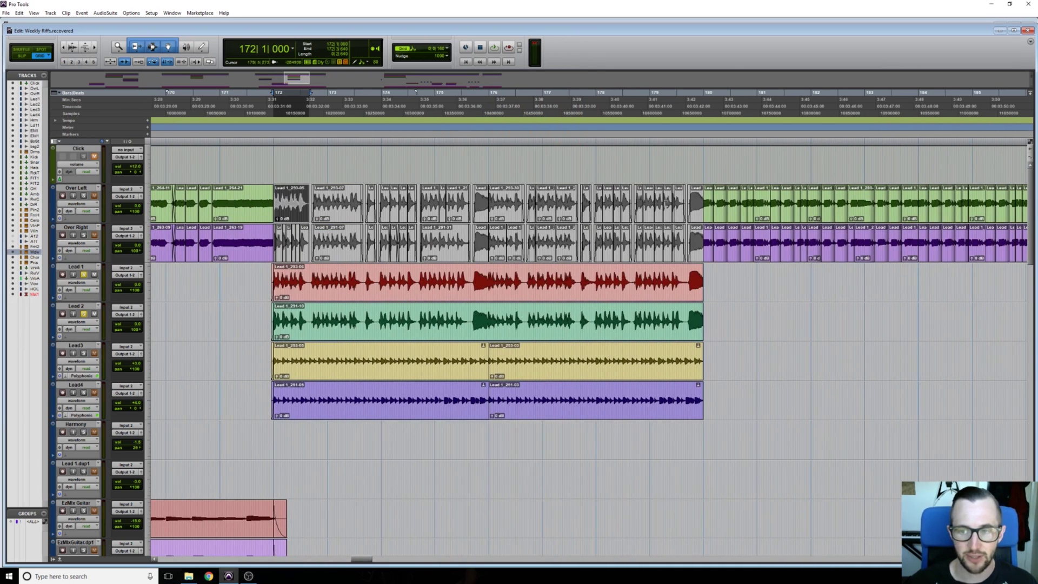
Select the muted Over Left clips from bar 172 to bar 180 and the matching full-length clips on Lead 1 and Lead 2
left_click(693, 218, "shift")
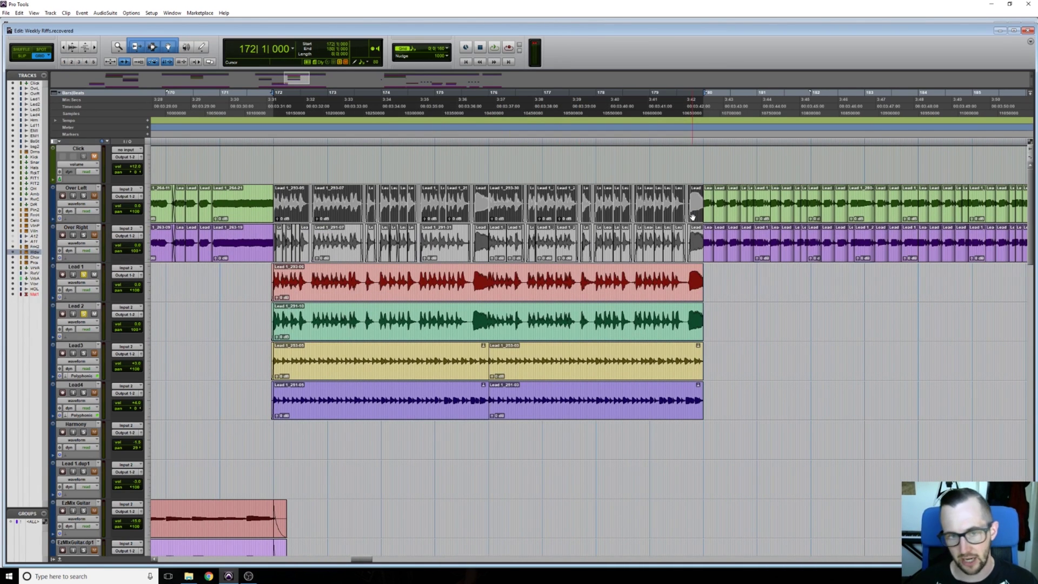
double_click(290, 278)
left_click(355, 320, "shift")
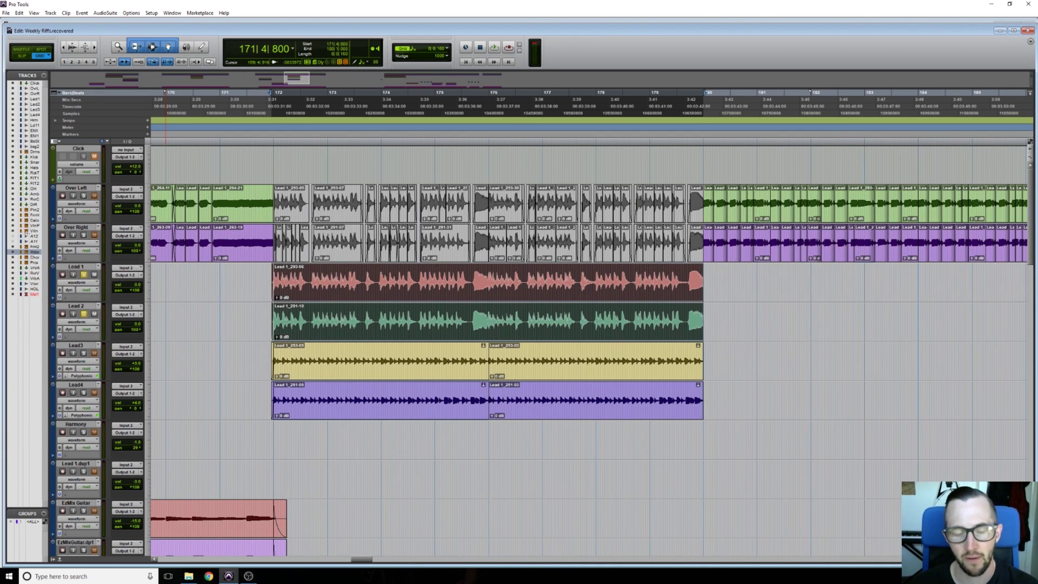
Solo the Kick and Snare tracks alongside the leads and play the section from 170|4|800
scroll(137, 268, "down", 7)
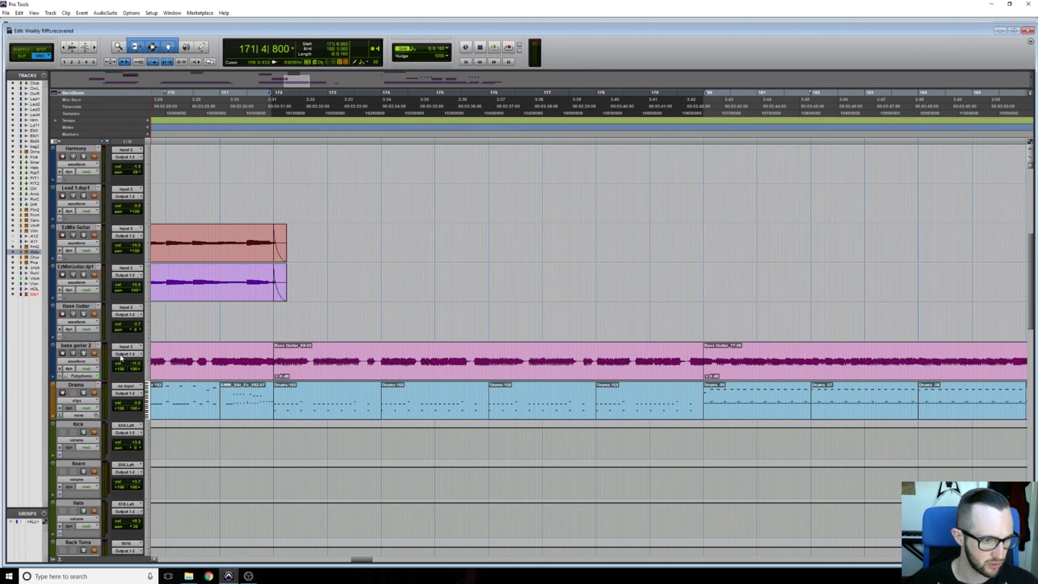
left_click(83, 472)
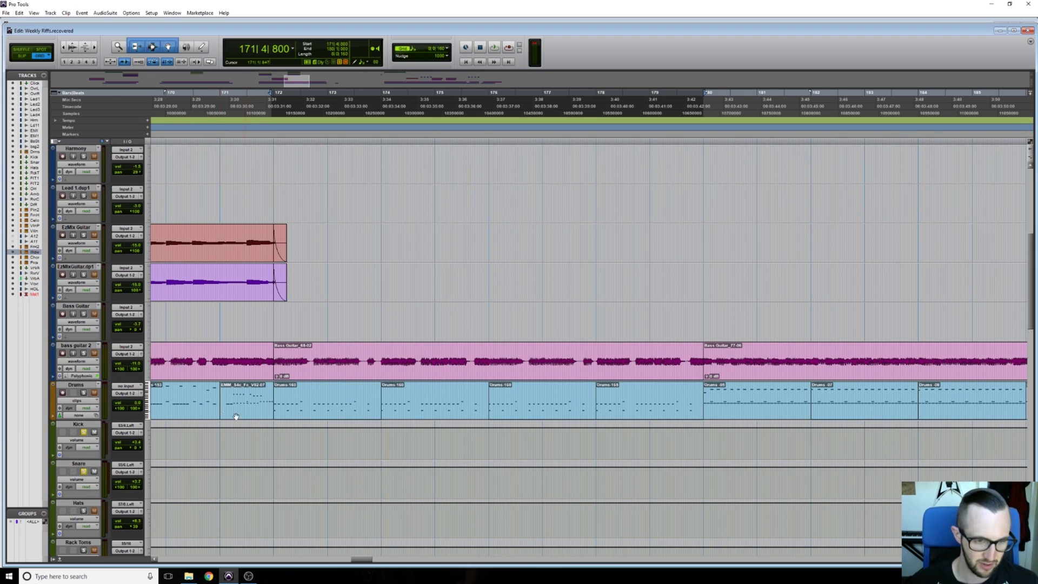
left_click(234, 439)
left_click(219, 435)
scroll(219, 435, "up", 7)
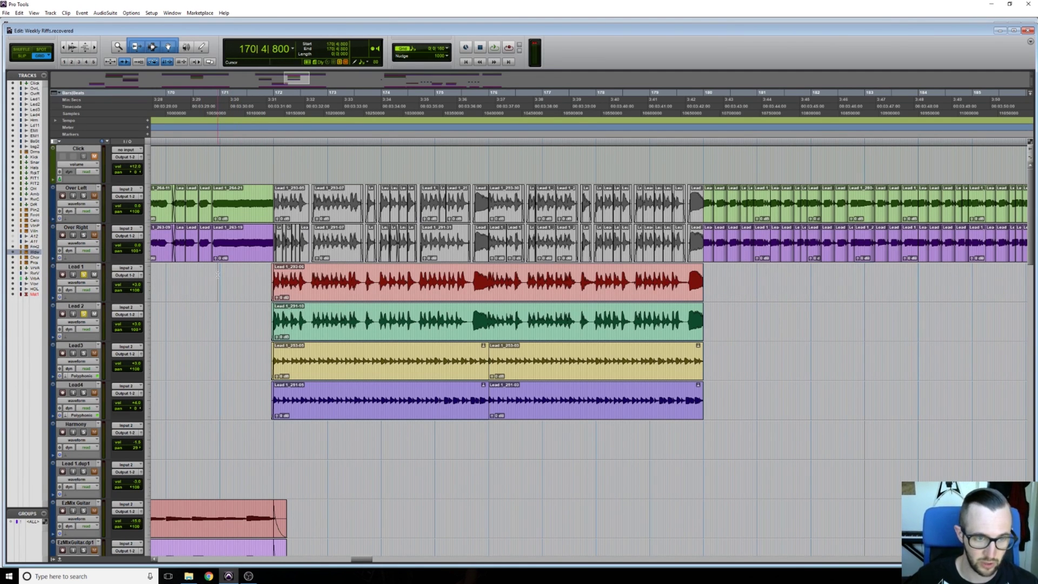
key("space")
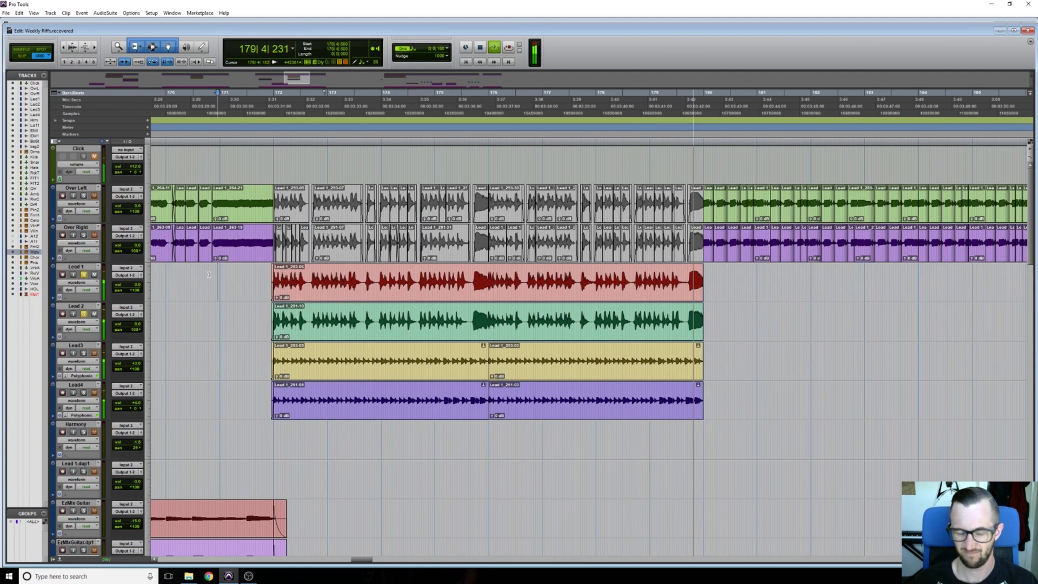
key("space")
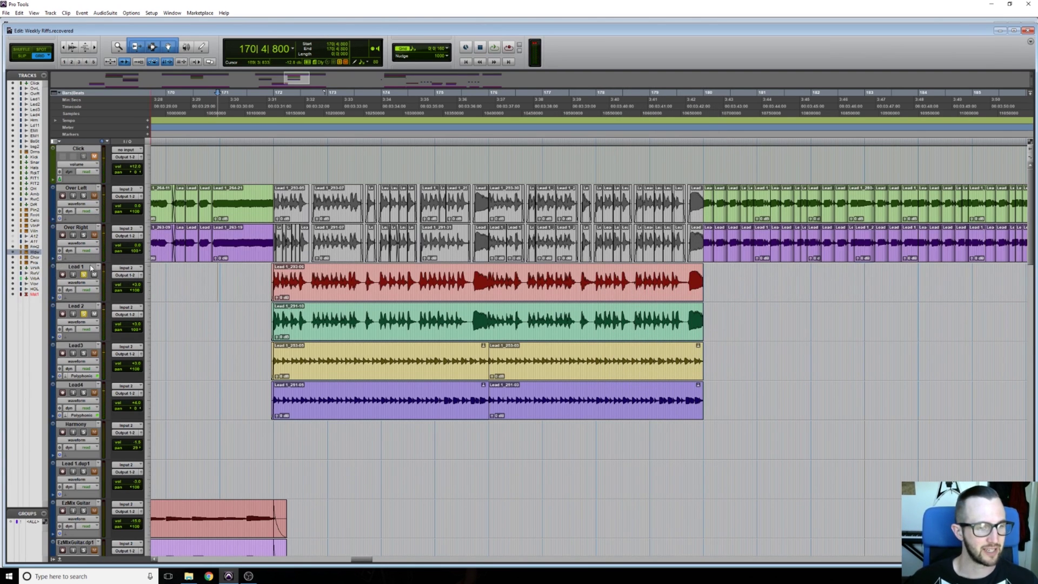
Solo Over Left and Over Right and take Lead 1 and Lead 2 out of solo
left_click(83, 235)
left_click(83, 196)
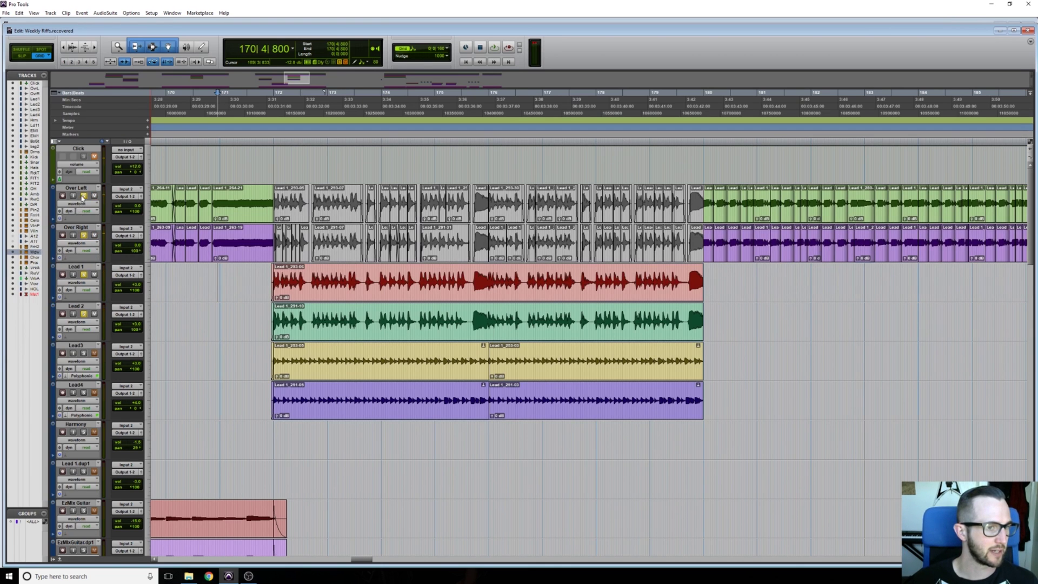
left_click(83, 274)
left_click(83, 313)
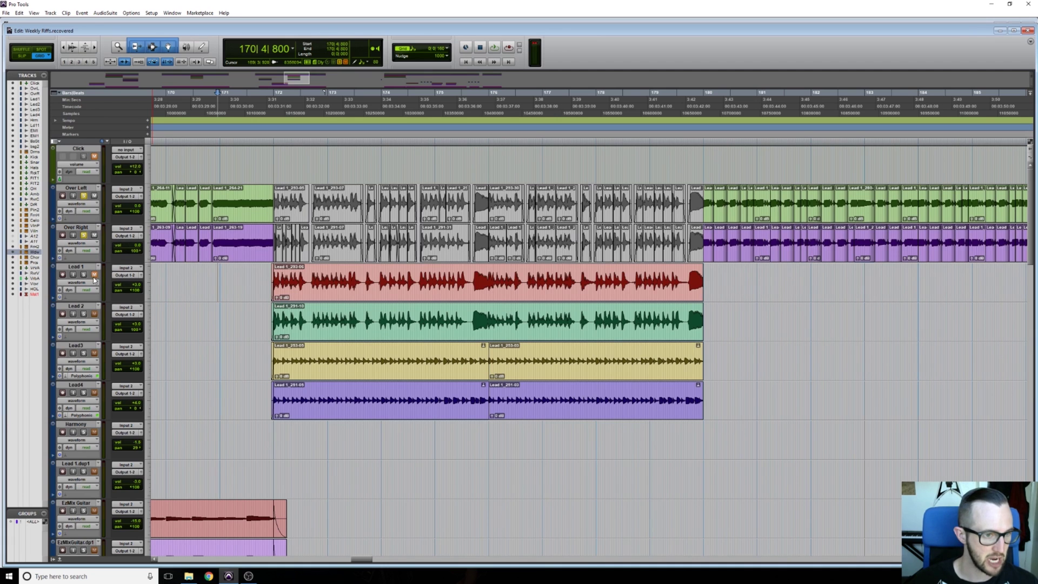
Unmute all the edited clips on Over Left and Over Right from bar 172 to bar 180
left_click_drag(273, 203, 309, 203)
scroll(529, 222, "right", 5)
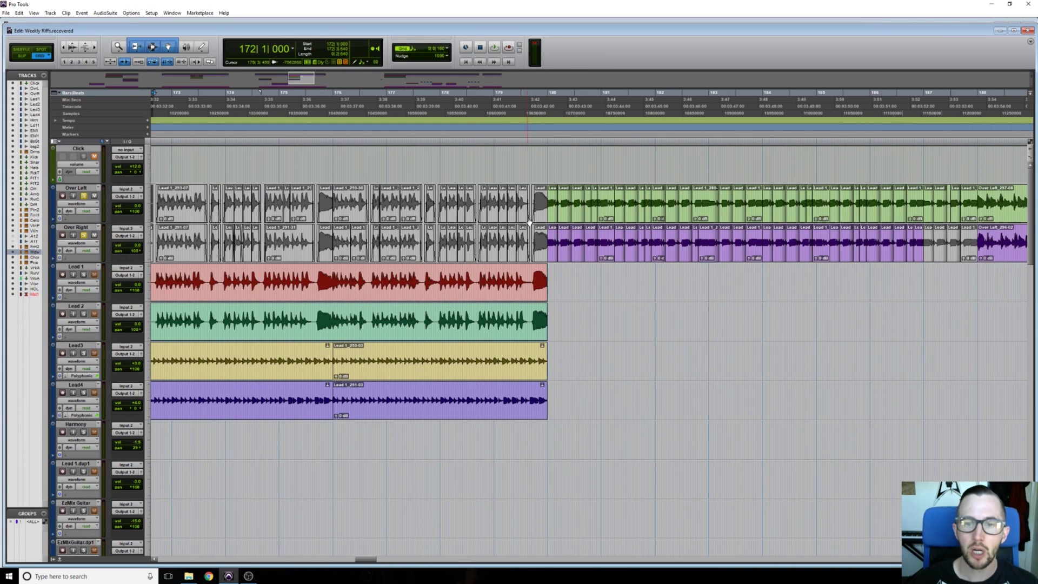
left_click(539, 219, "shift")
left_click(540, 250, "shift")
scroll(540, 250, "left", 2)
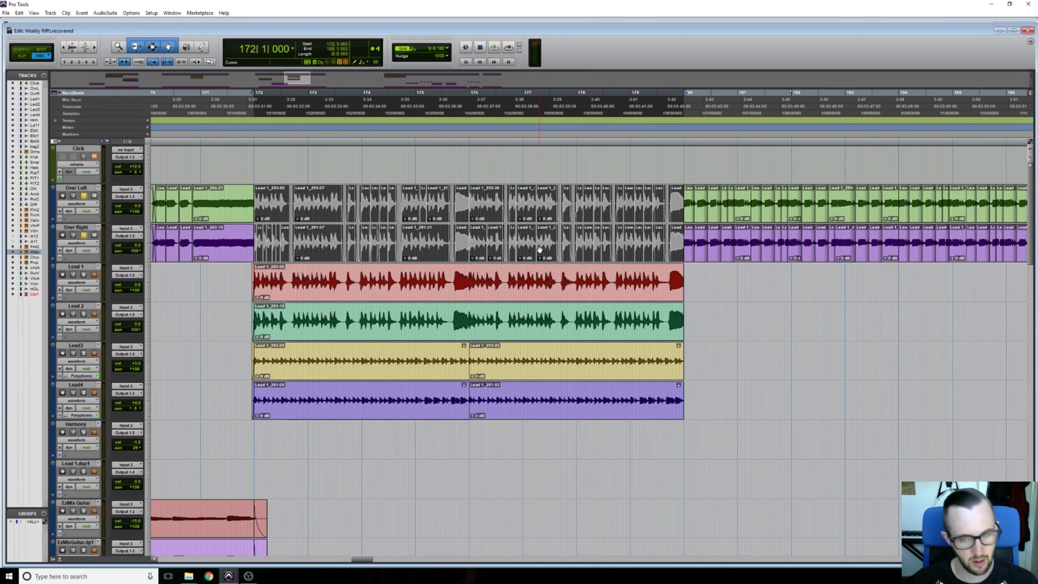
left_click(257, 255)
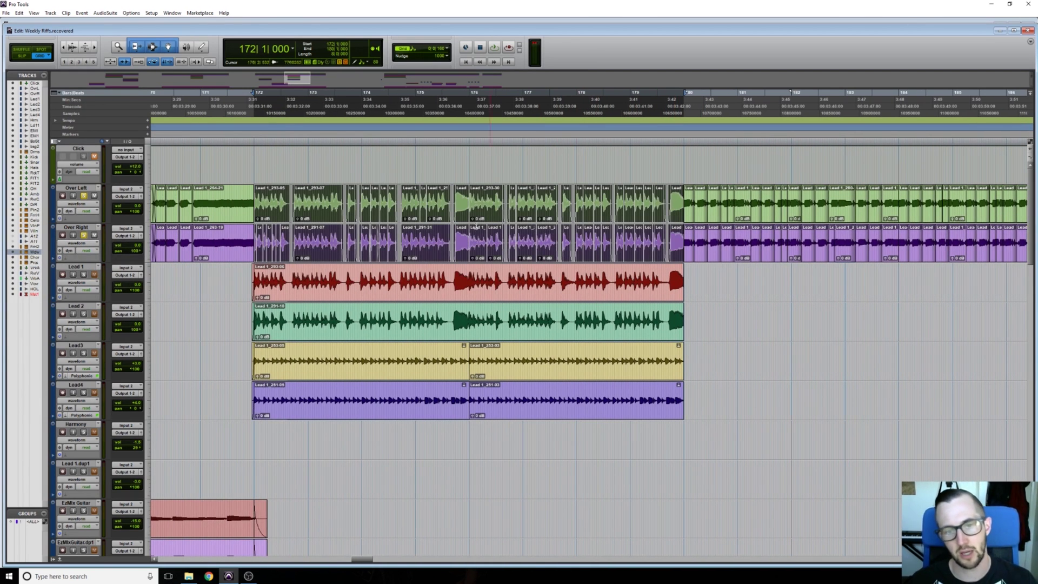
Play the edited guitar section from 171|1|000 until just past bar 180
left_click(200, 273)
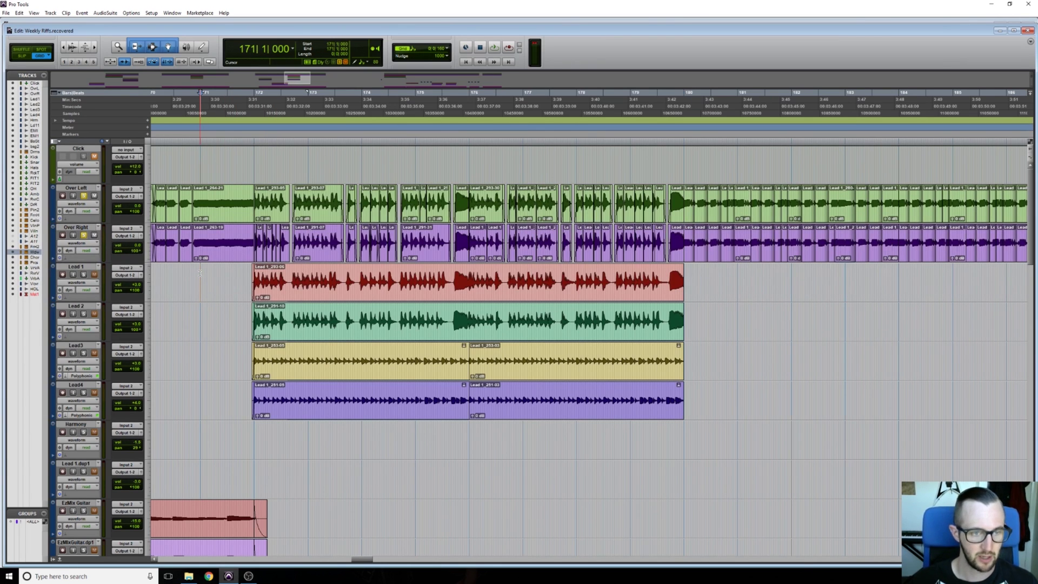
key("space")
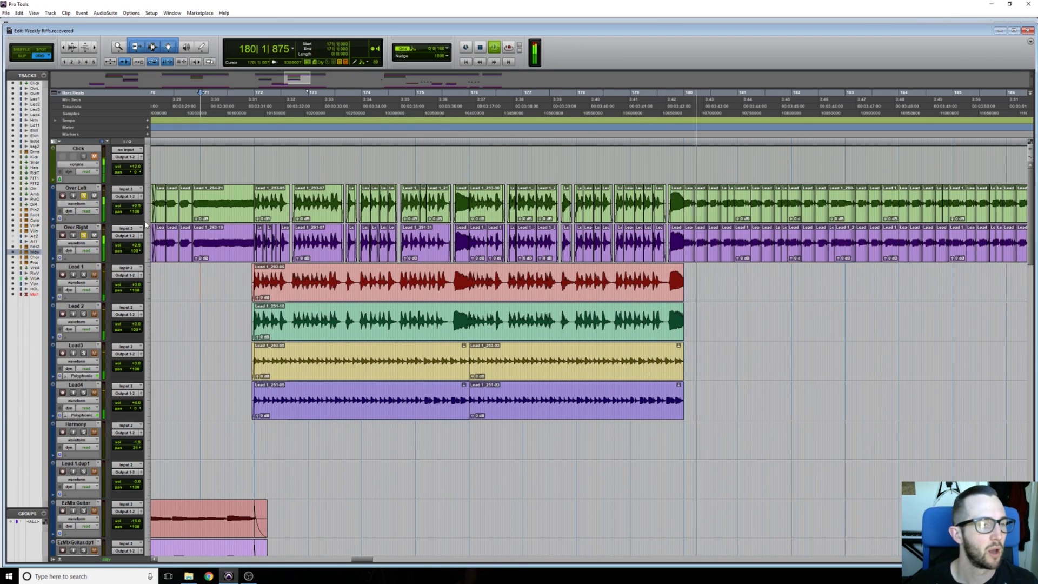
key("space")
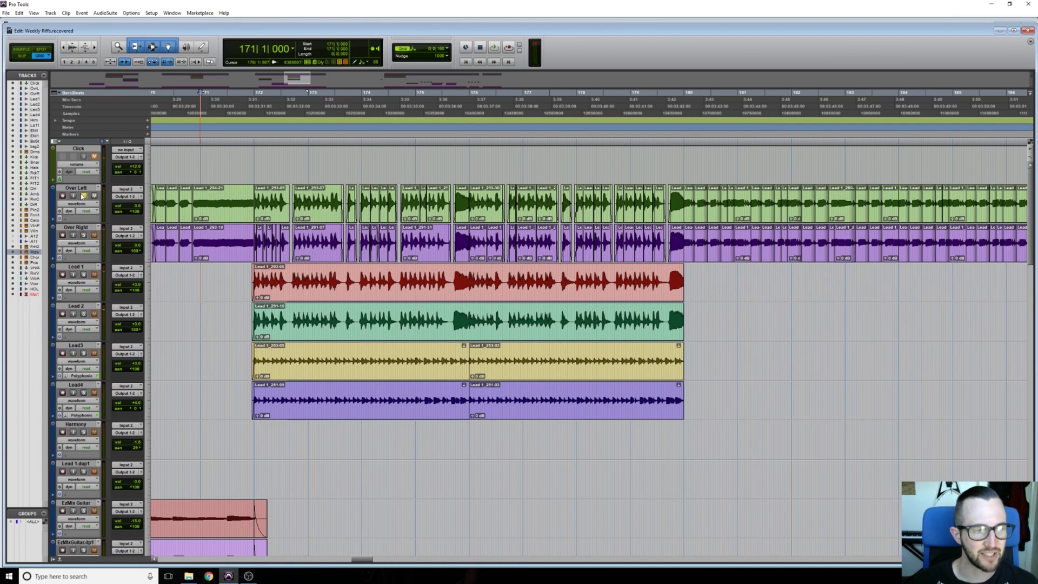
Mute the edited clips on Over Left and Over Right from bar 172 to bar 180
left_click(273, 208)
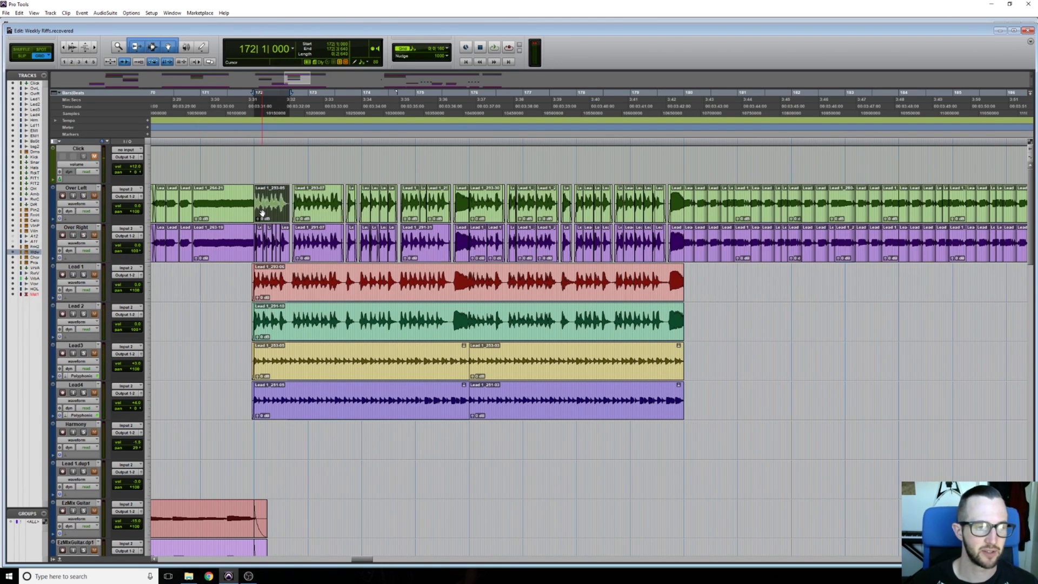
left_click(679, 208, "shift")
left_click(562, 243, "shift")
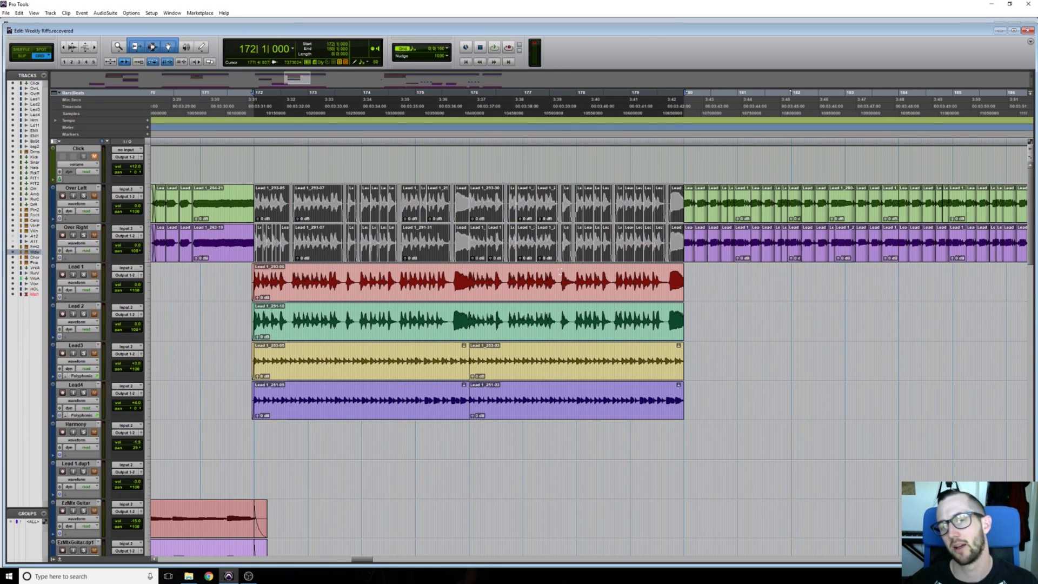
Locate the first note transient after the pause in bar 172 on both Lead 1 and Lead 2
key("ctrl+bracketright")
key("ctrl+bracketright")
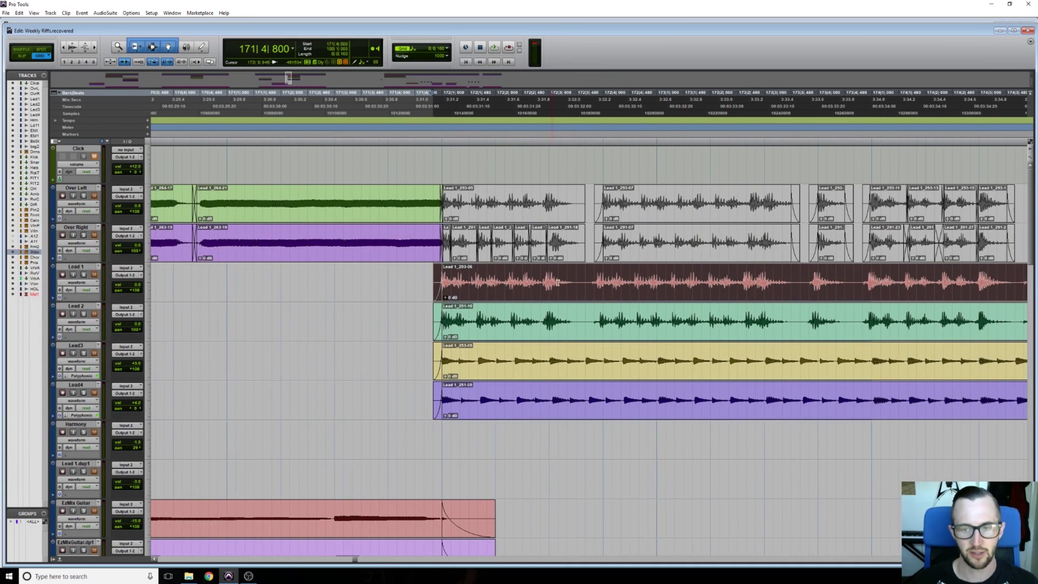
left_click(569, 271)
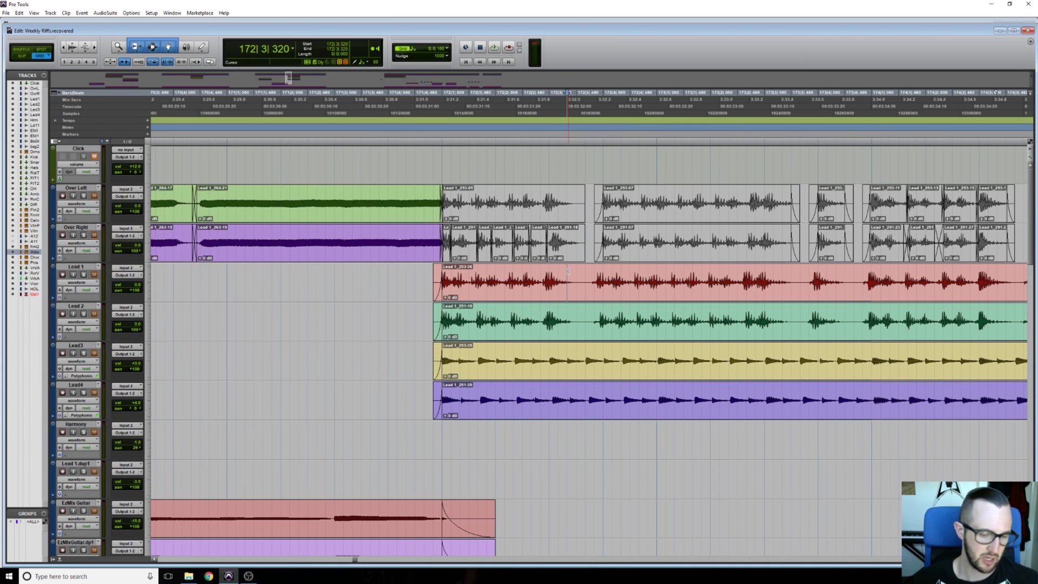
scroll(578, 265, "right", 3)
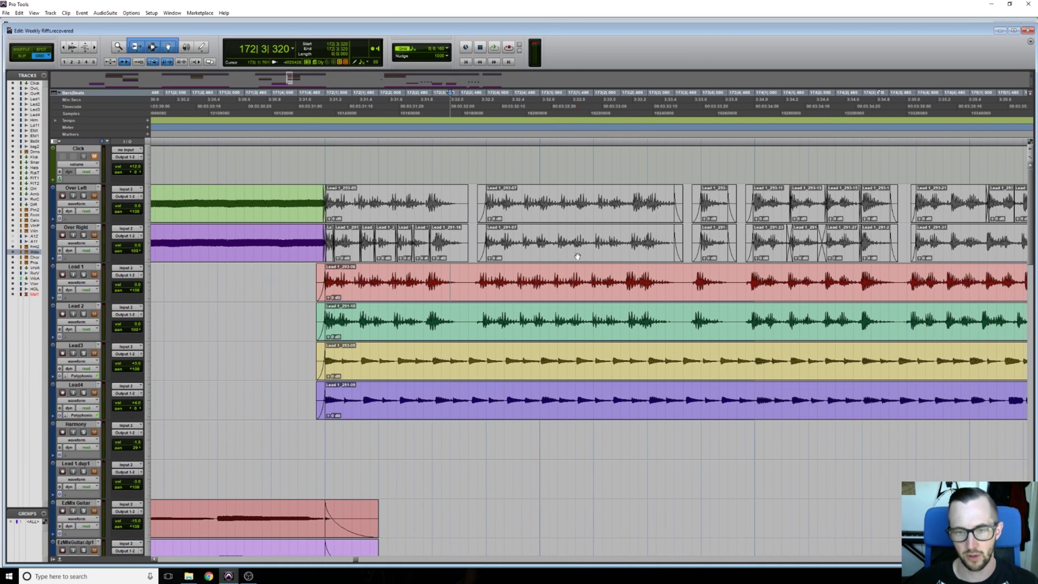
key("Tab")
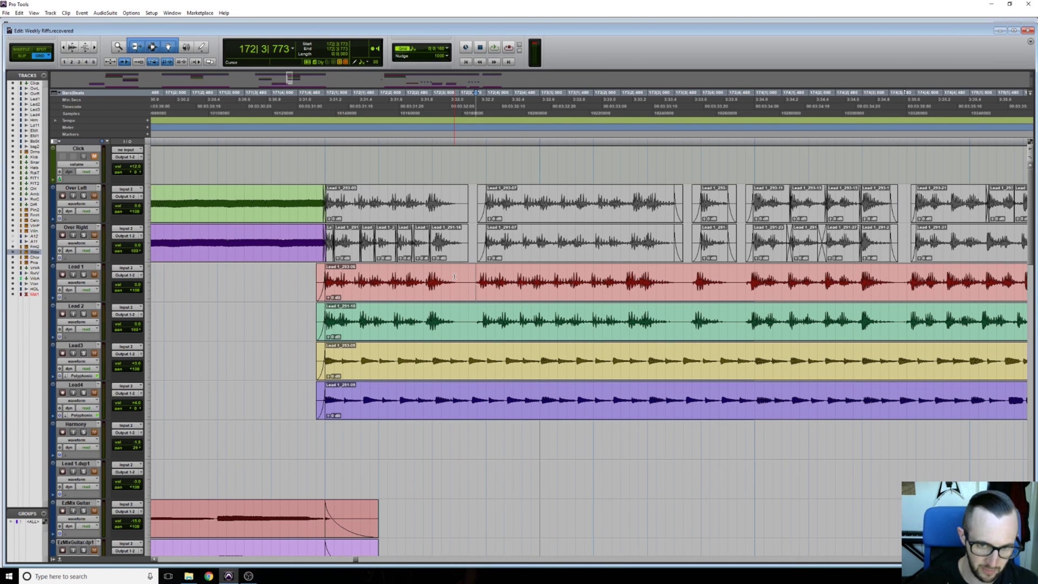
left_click(472, 315)
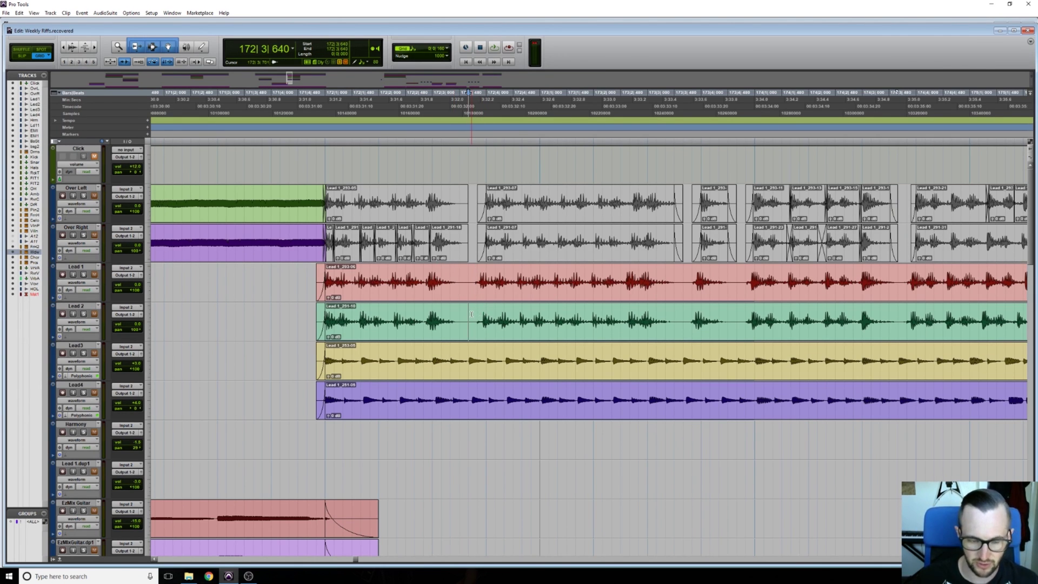
key("Tab")
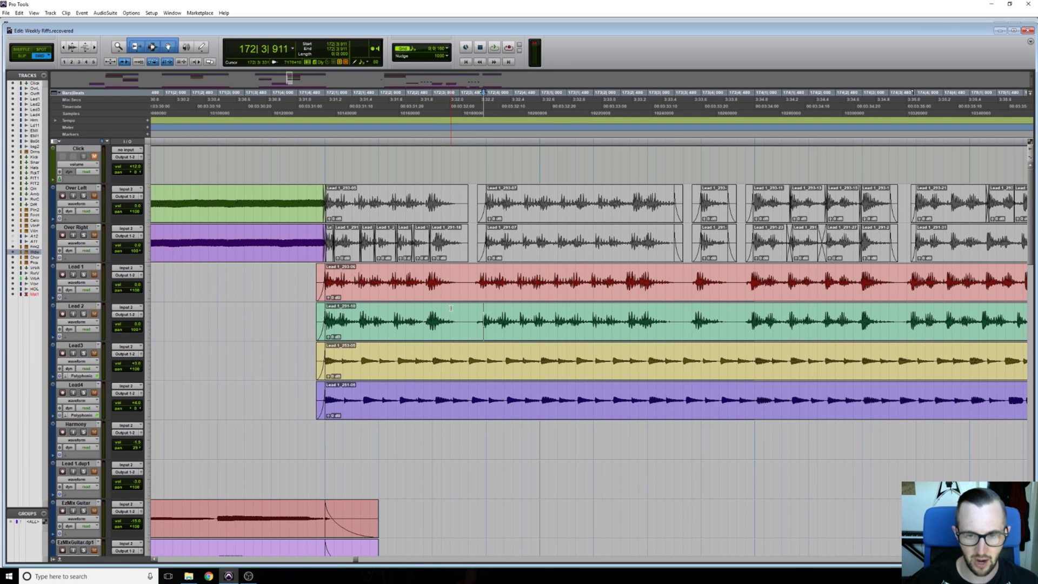
left_click(474, 275)
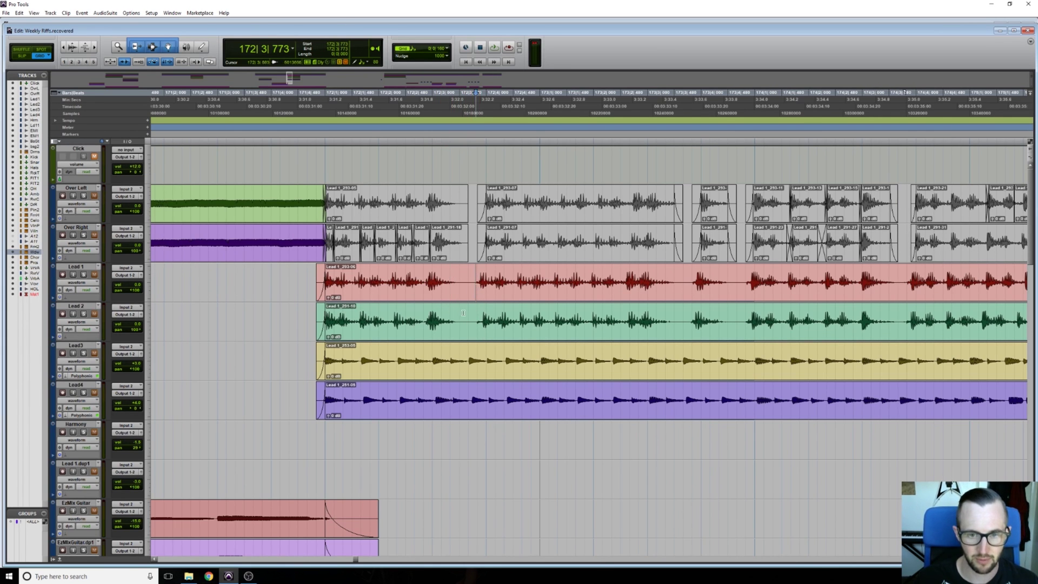
key("Tab")
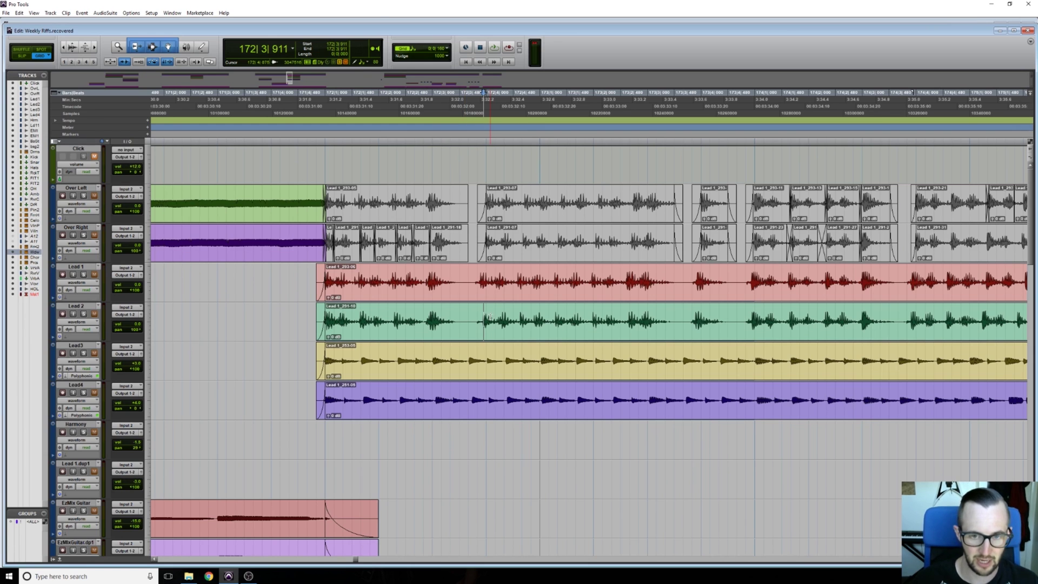
Examine Lead 2's note attack just before beat 4 of bar 172 at close range, selecting the stretch from 172|3|800
key("ctrl+bracketright")
key("ctrl+bracketright")
key("ctrl+bracketright")
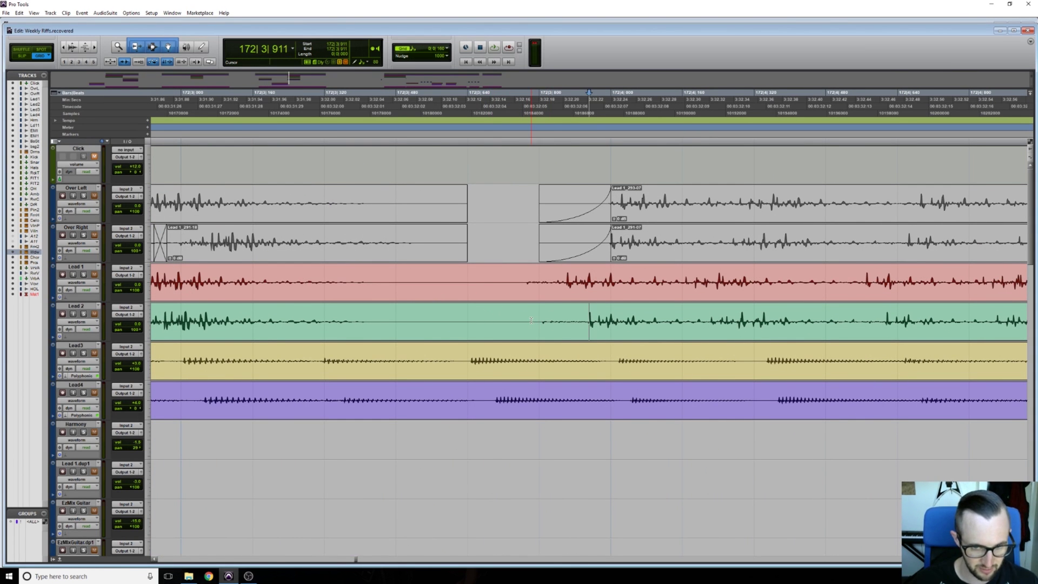
left_click_drag(560, 313, 578, 327)
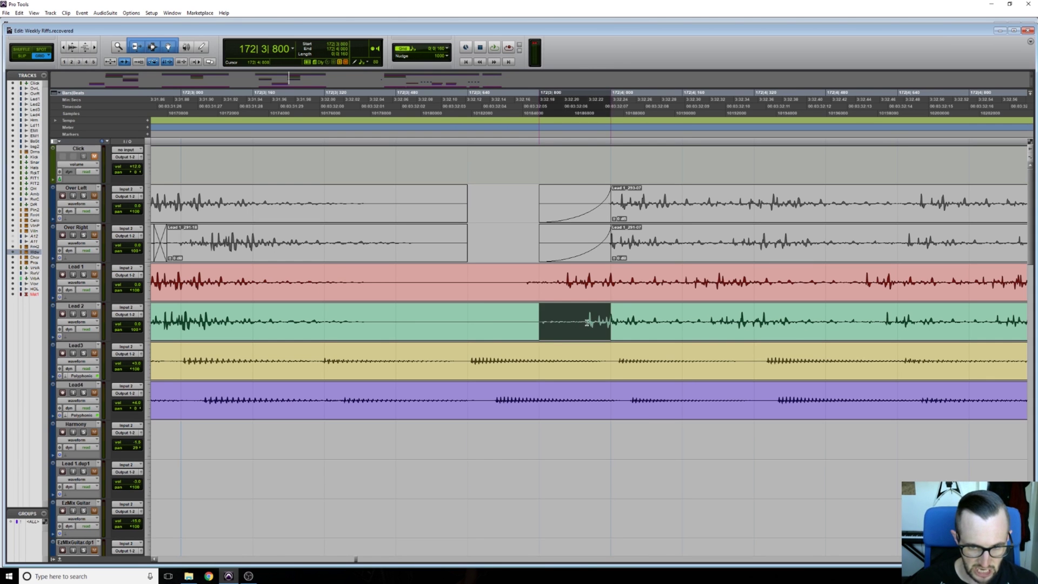
left_click(587, 323)
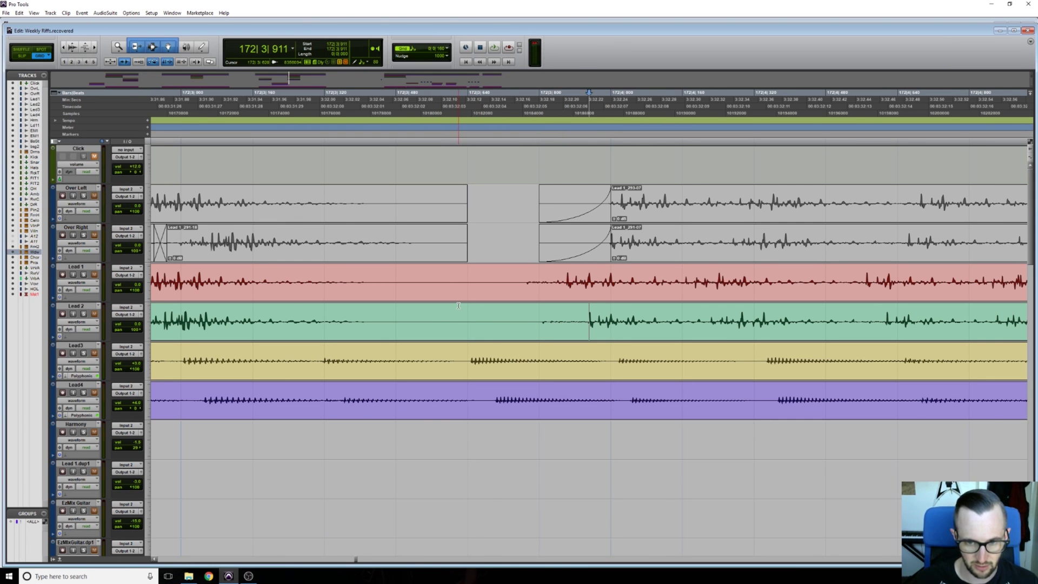
Examine Lead 1's matching note attack just before beat 4 of bar 172 at close range
key("ctrl+[")
key("ctrl+[")
key("ctrl+[")
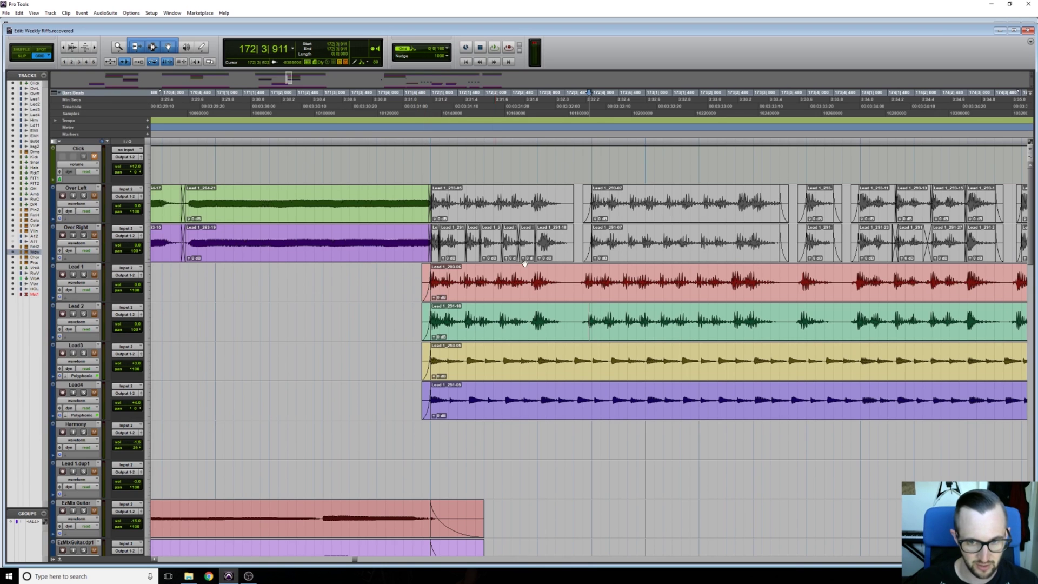
left_click(565, 280)
left_click(581, 281)
key("ctrl+]")
key("ctrl+]")
key("ctrl+]")
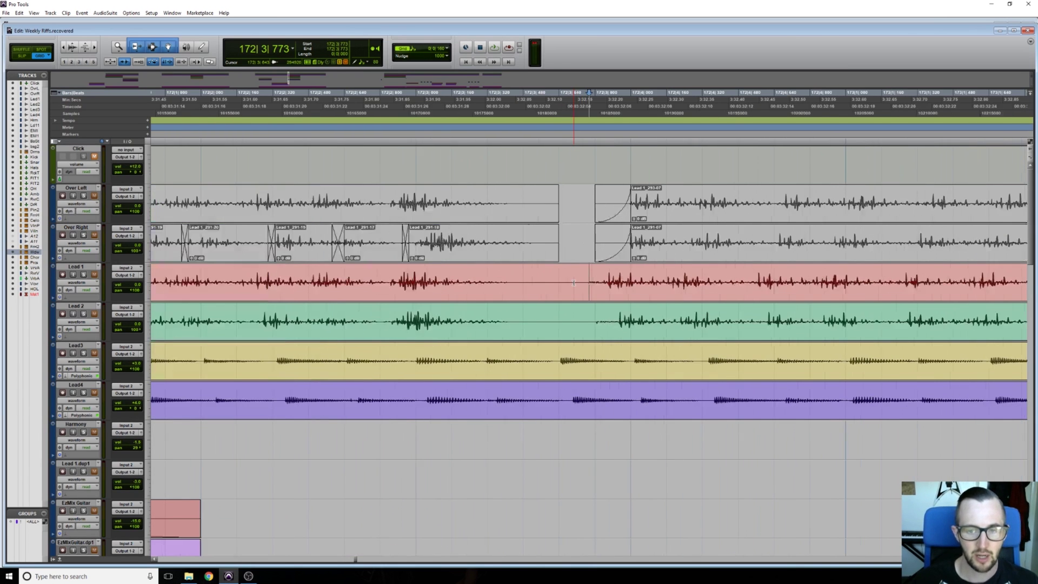
Delete the fade-ins on the Lead 1 and Lead 2 clips and extend both clip starts back to 171|3|800
key("ctrl+[")
key("ctrl+[")
key("ctrl+[")
left_click(433, 335)
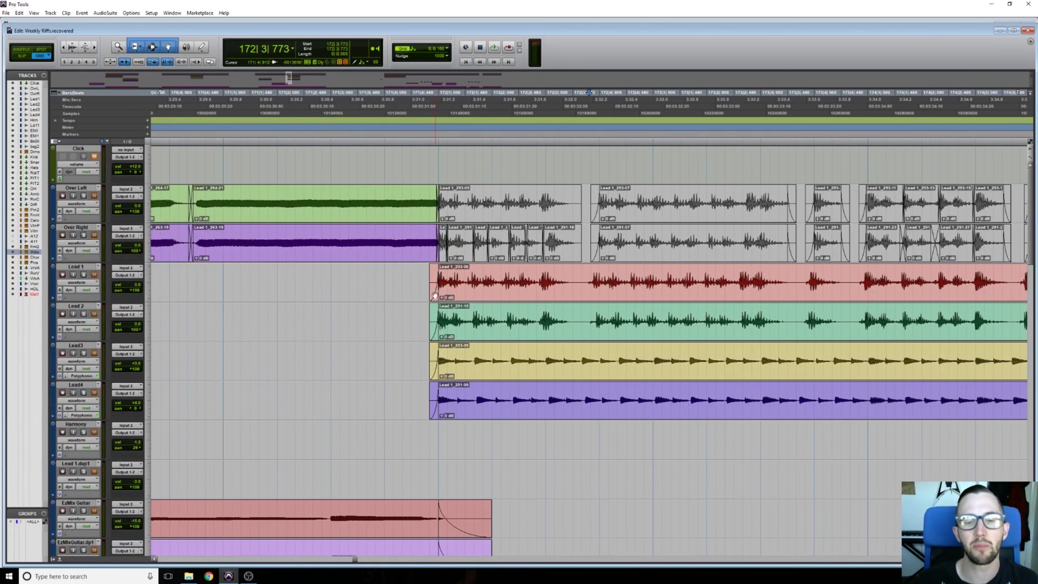
left_click(432, 336, "shift")
key("Delete")
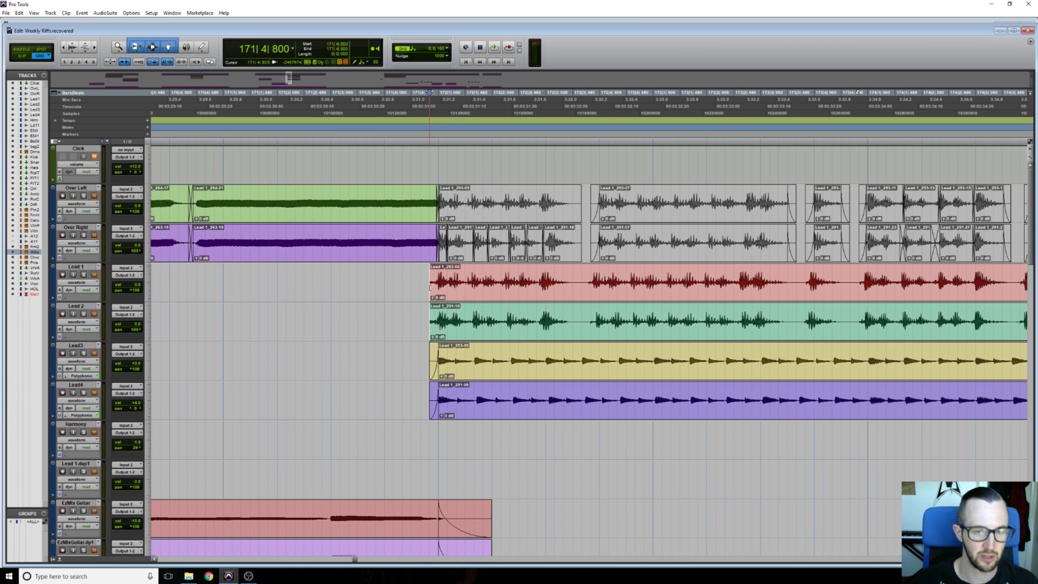
left_click_drag(431, 288, 411, 287)
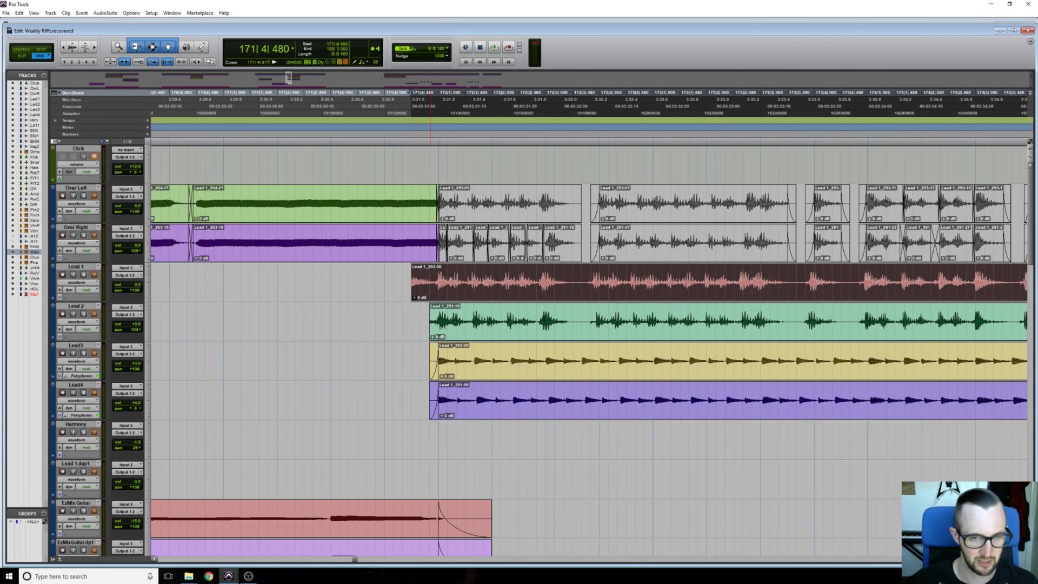
left_click_drag(427, 322, 376, 324)
left_click_drag(409, 278, 376, 278)
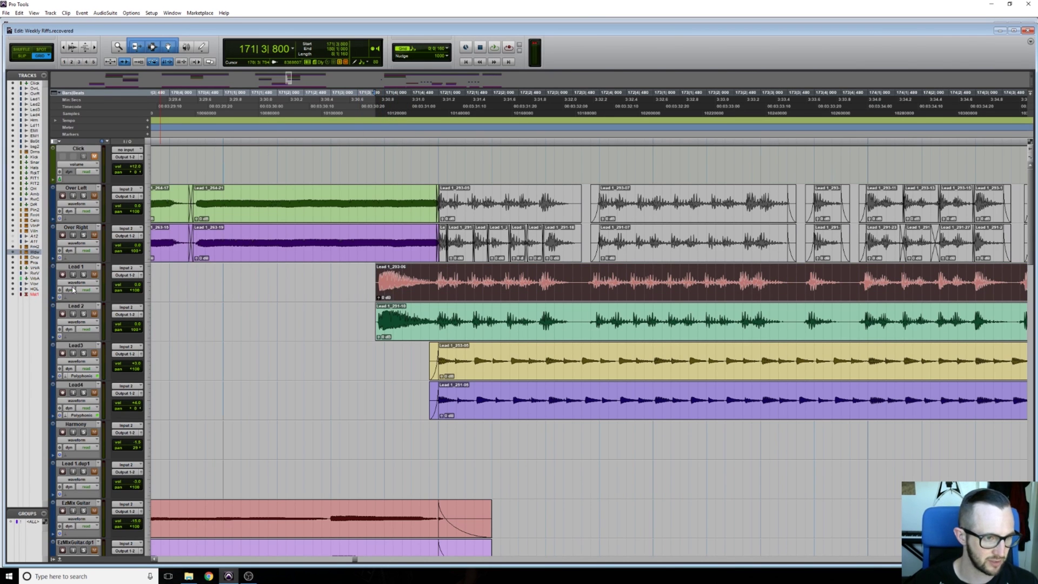
Solo the Lead 1 and Lead 2 tracks
left_click(85, 315)
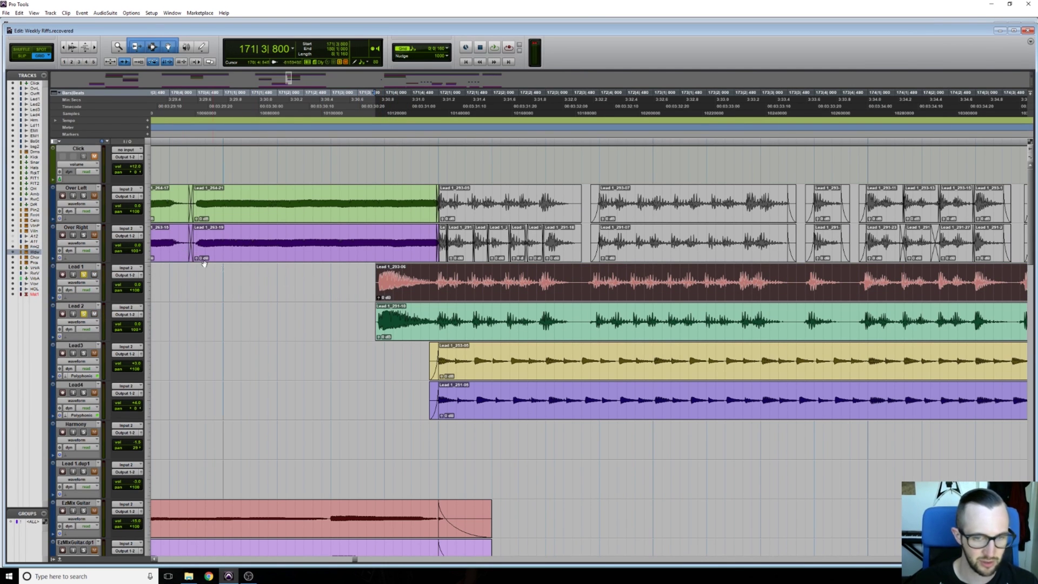
Audition the soloed Lead 1 and Lead 2 takes from 171|3|800 and take the Kick track out of solo
key("space")
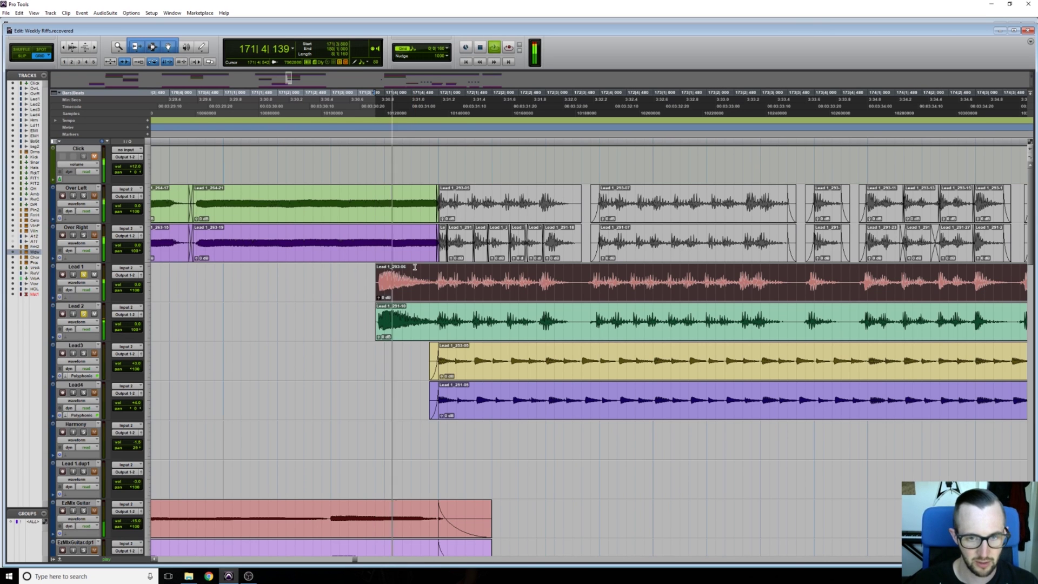
key("space")
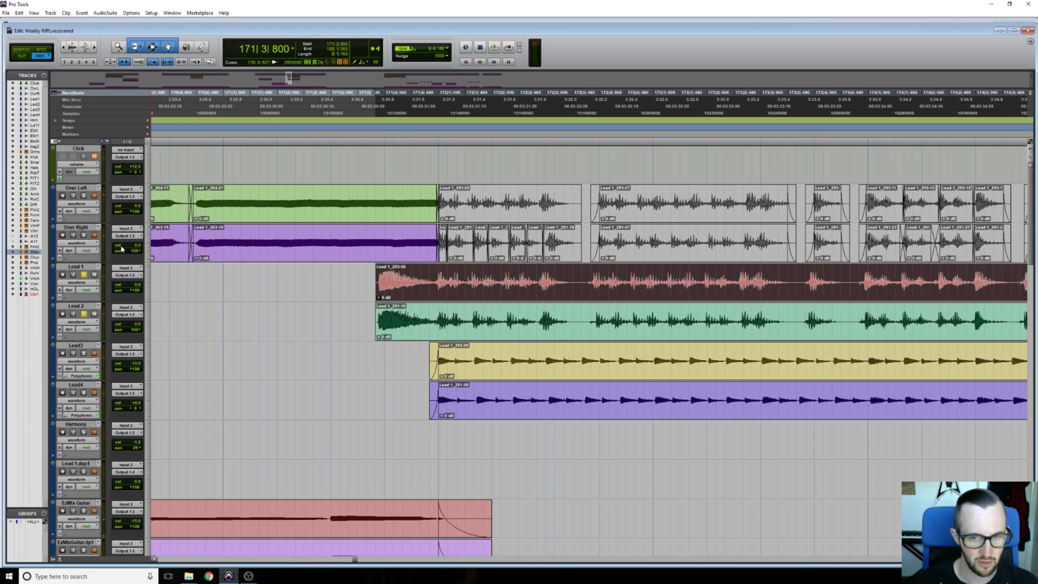
scroll(122, 249, "down", 8)
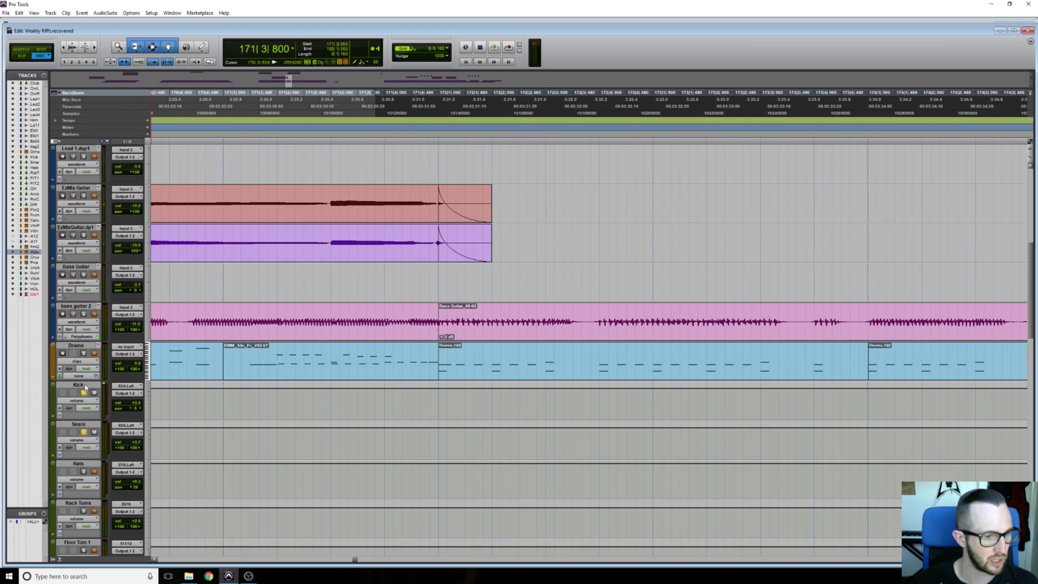
left_click(84, 392)
scroll(179, 408, "up", 8)
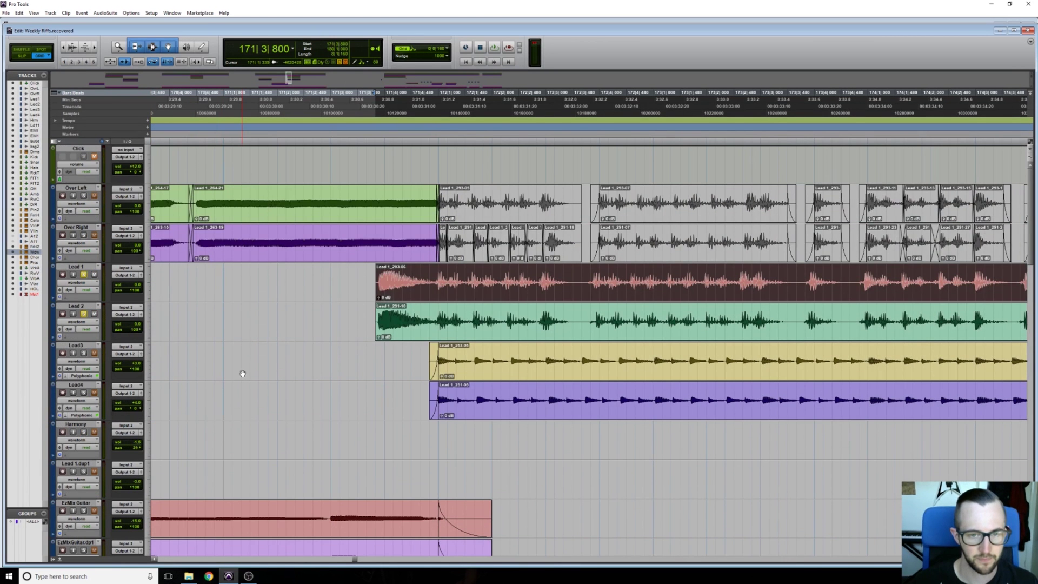
key("space")
key("space")
Split the Lead 1 and Lead 2 clips at the start of bar 172, at 172|1|000
left_click(379, 278)
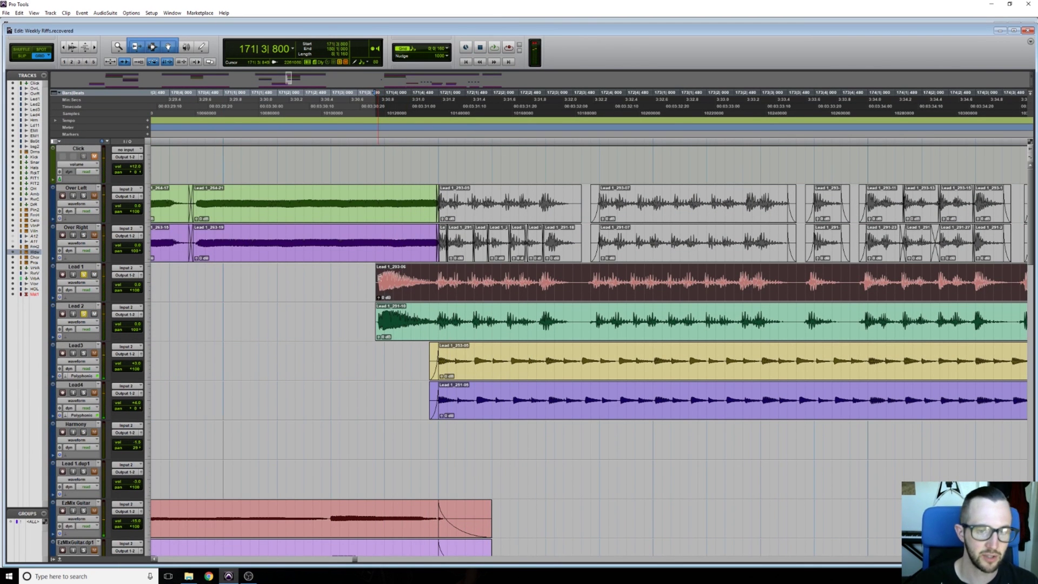
left_click(410, 277)
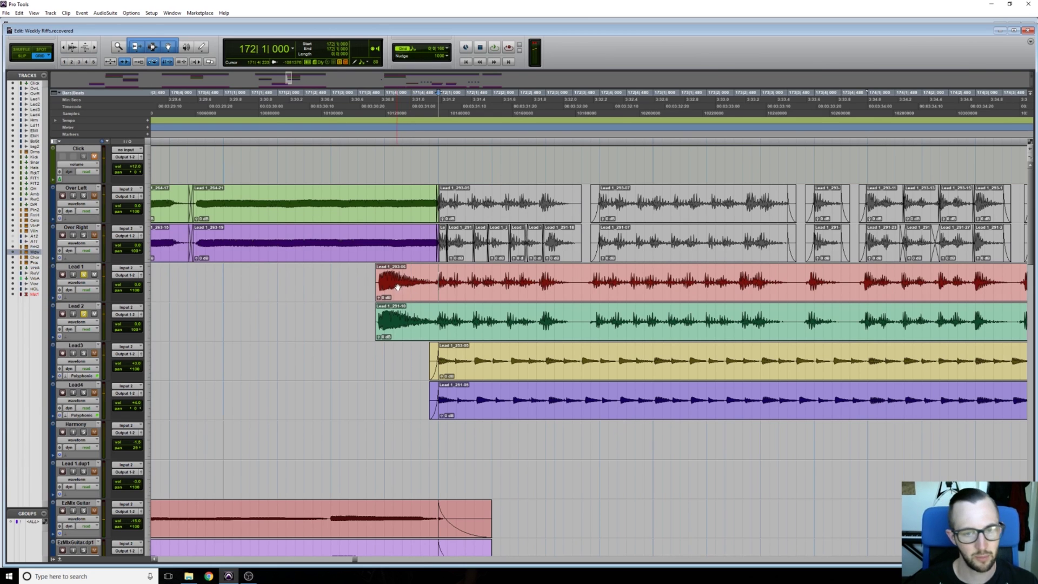
key("ctrl+e")
left_click(408, 304)
key("ctrl+e")
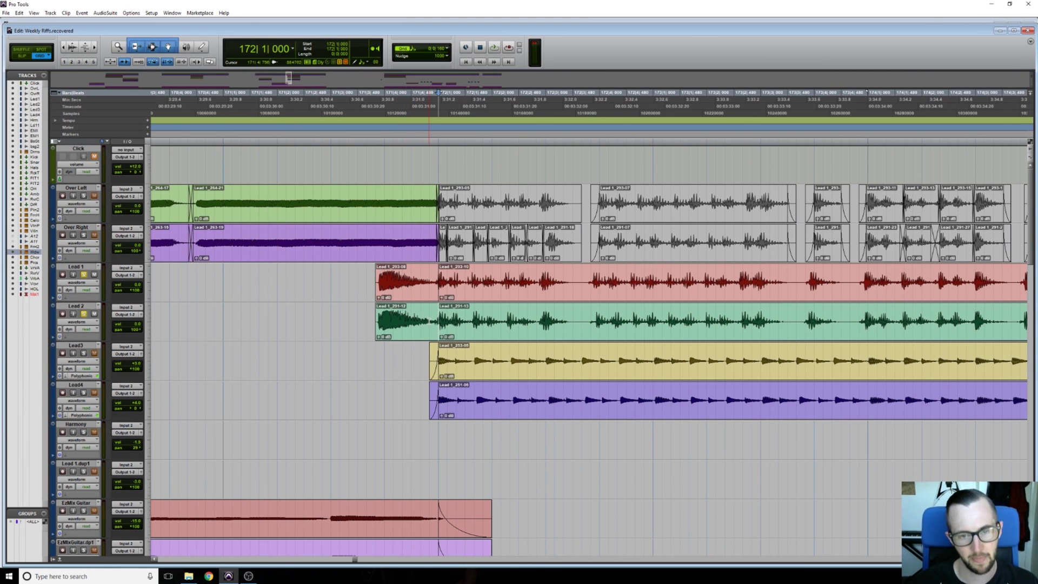
Delete the short Lead 1 and Lead 2 clip pieces that lie before bar 172
key("ctrl+[")
left_click(502, 295)
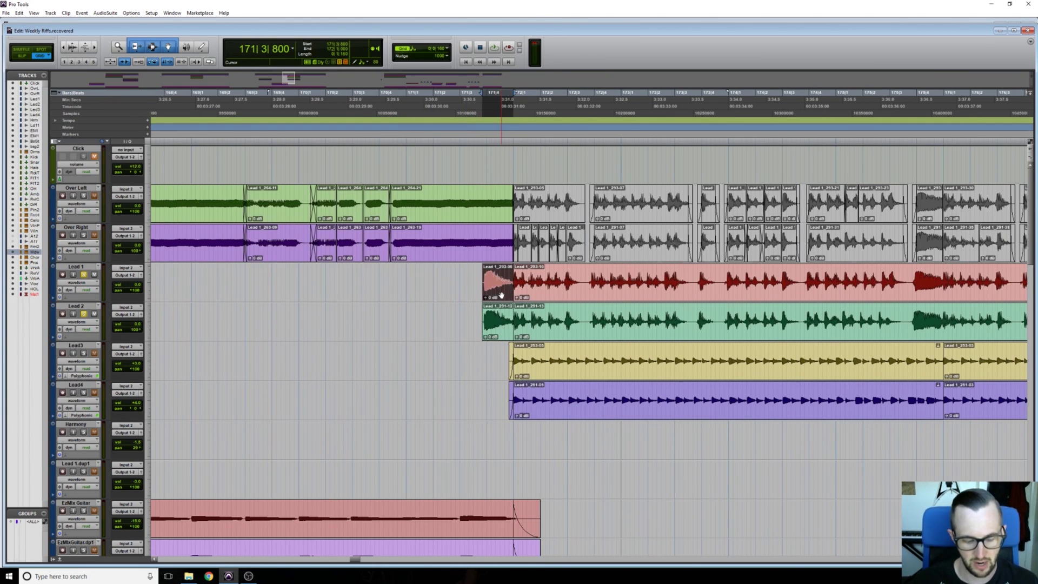
key("Delete")
left_click(500, 331)
key("Delete")
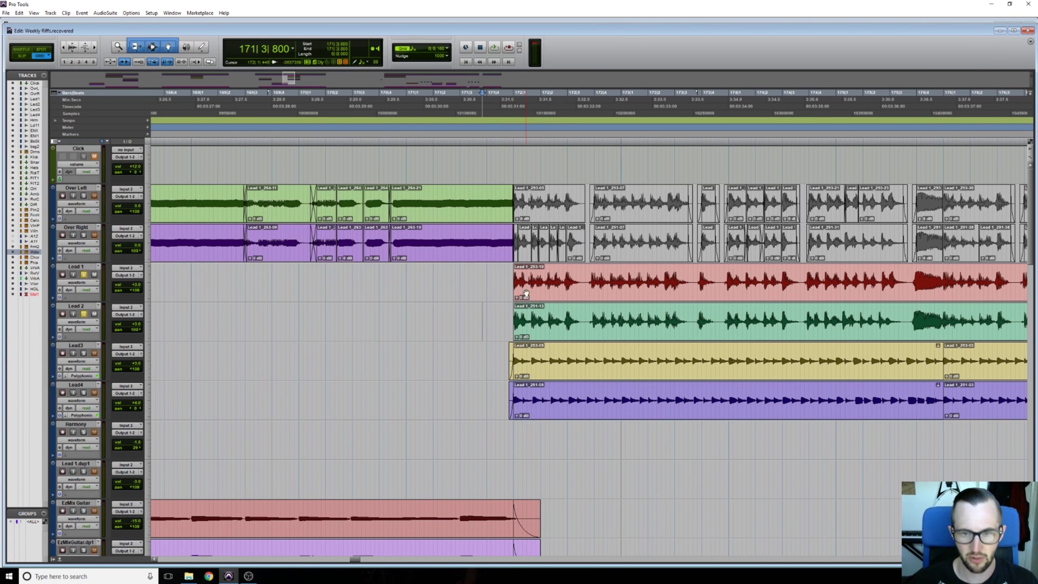
Examine the opening notes of the trimmed Lead 1 and Lead 2 clips at bar 172 at close range
left_click(526, 294)
key("ctrl+]")
key("ctrl+]")
key("ctrl+]")
left_click(604, 290)
left_click(599, 289)
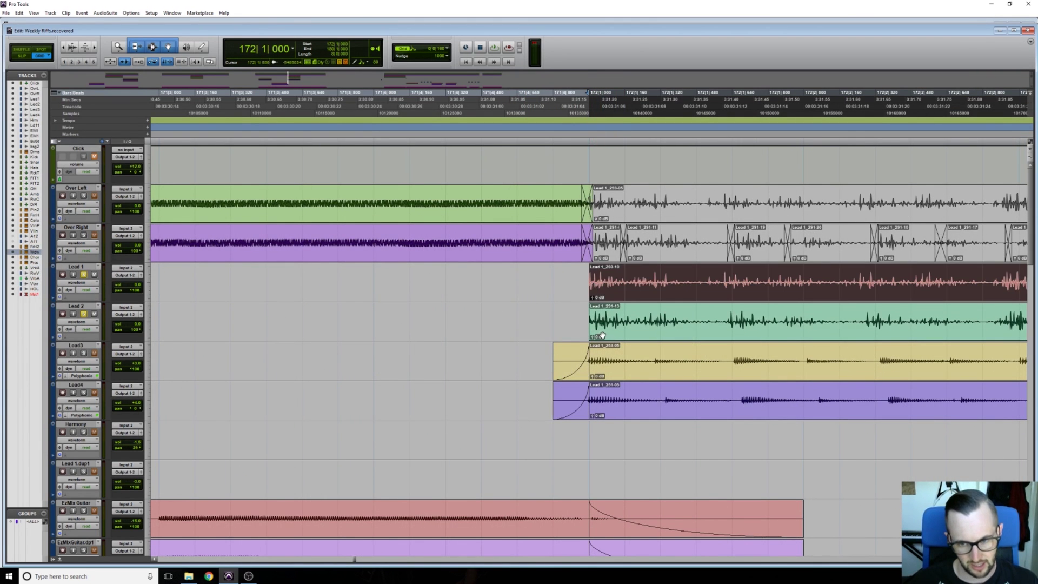
left_click(598, 304)
left_click(604, 335)
left_click(597, 308)
scroll(496, 290, "right", 3)
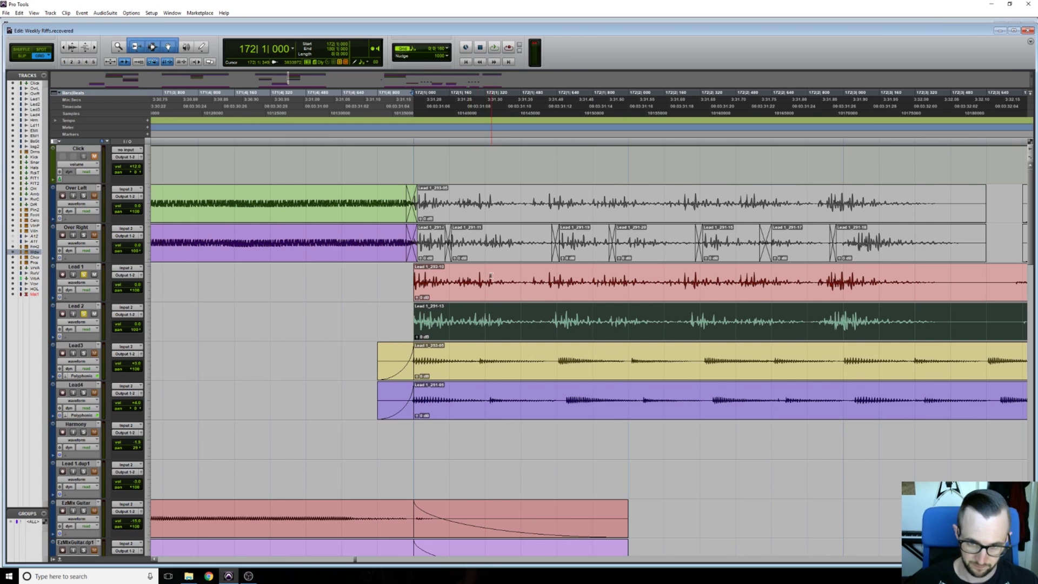
Split the Lead 1 clip at the transient at 172|1|534
left_click(491, 276)
key("Tab")
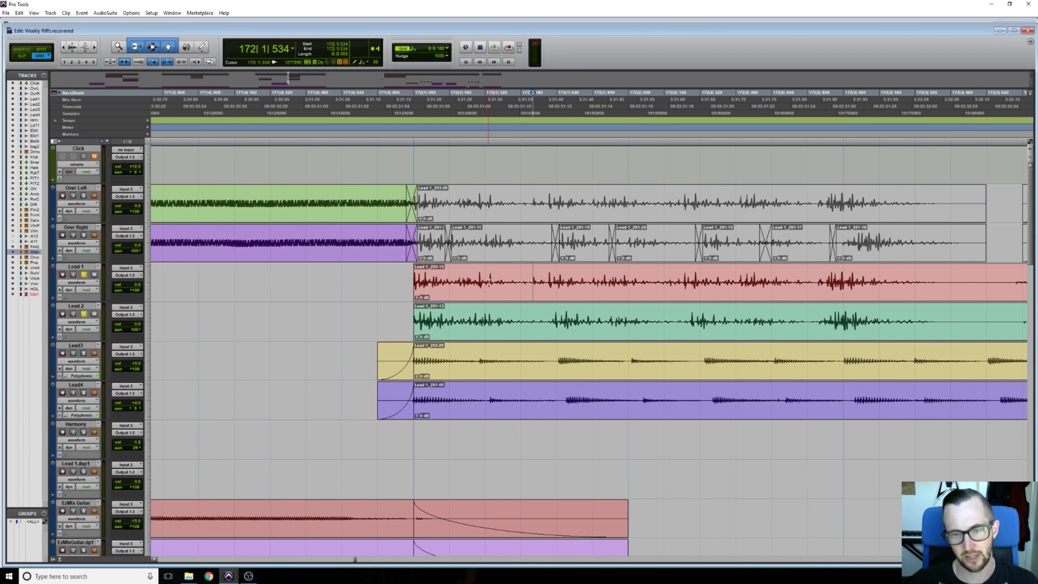
key("ctrl+e")
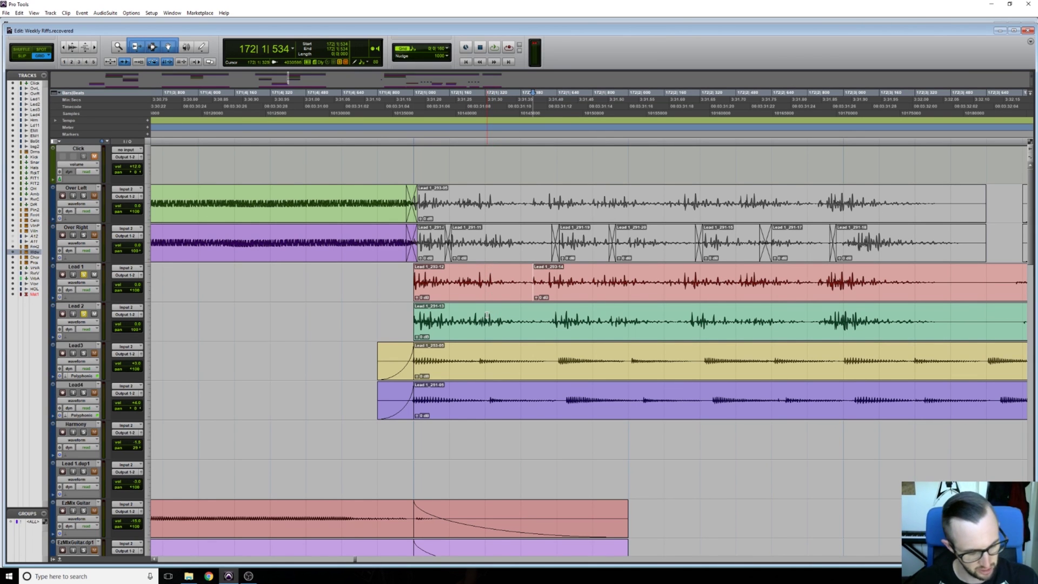
Split the Lead 2 clip at the note attack at 172|1|611
key("semicolon")
key("Tab")
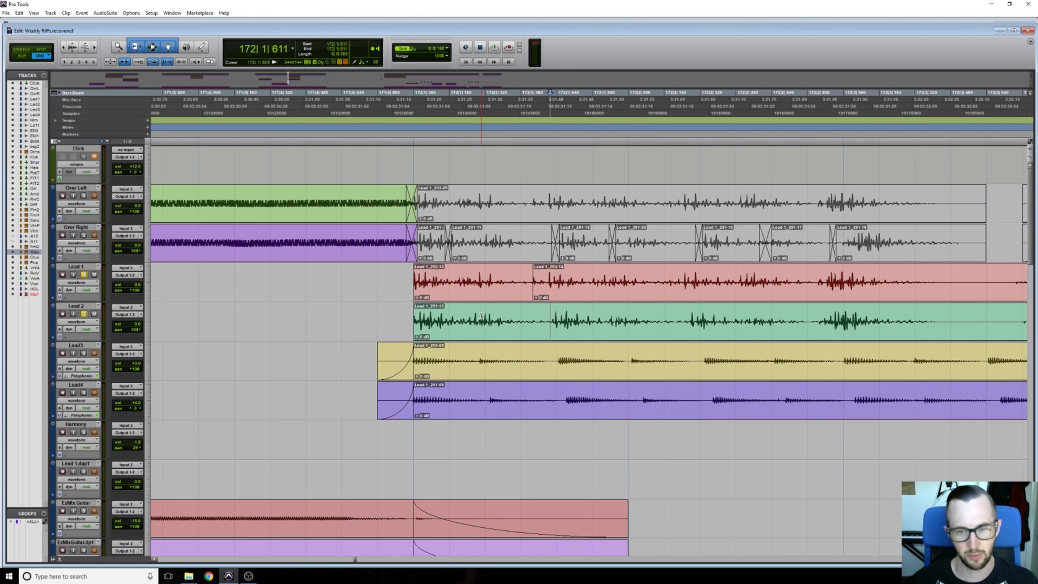
left_click(478, 317)
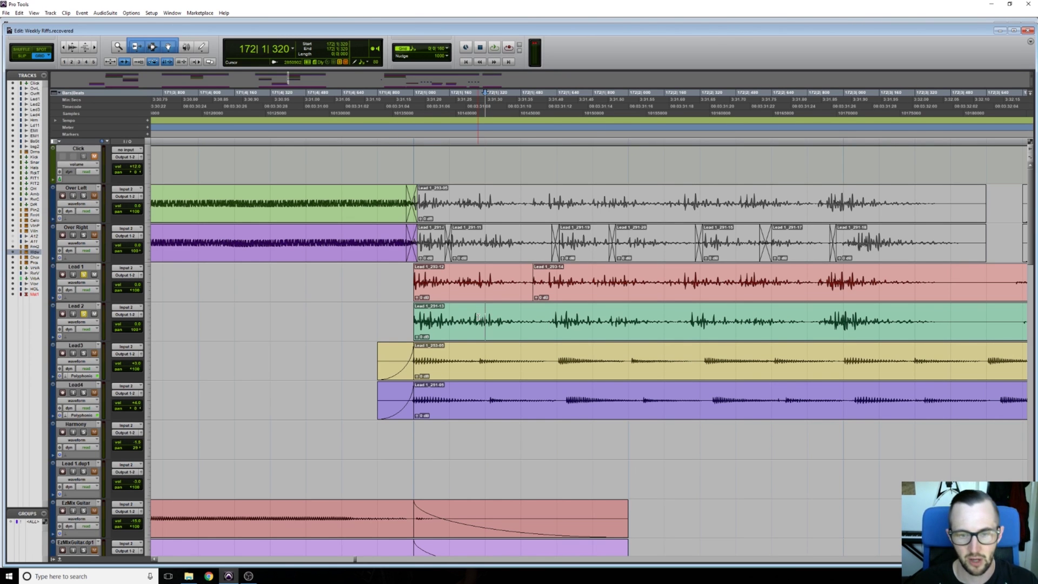
key("Tab")
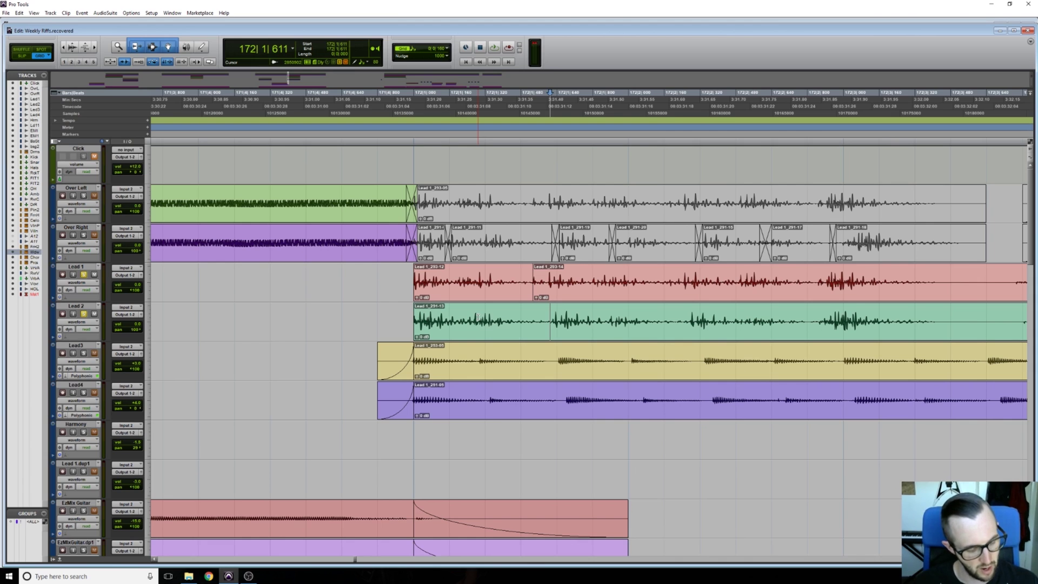
key("b")
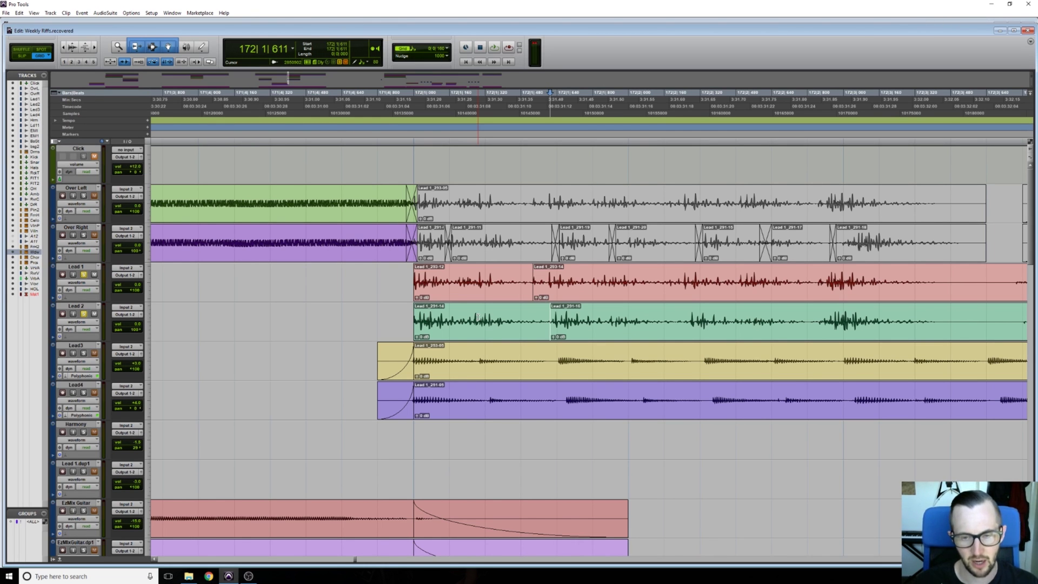
Examine the split lead clips around beat 1 of bar 172, placing the cursor on grid points 172|1|320 and 171|4|800
left_click(475, 316)
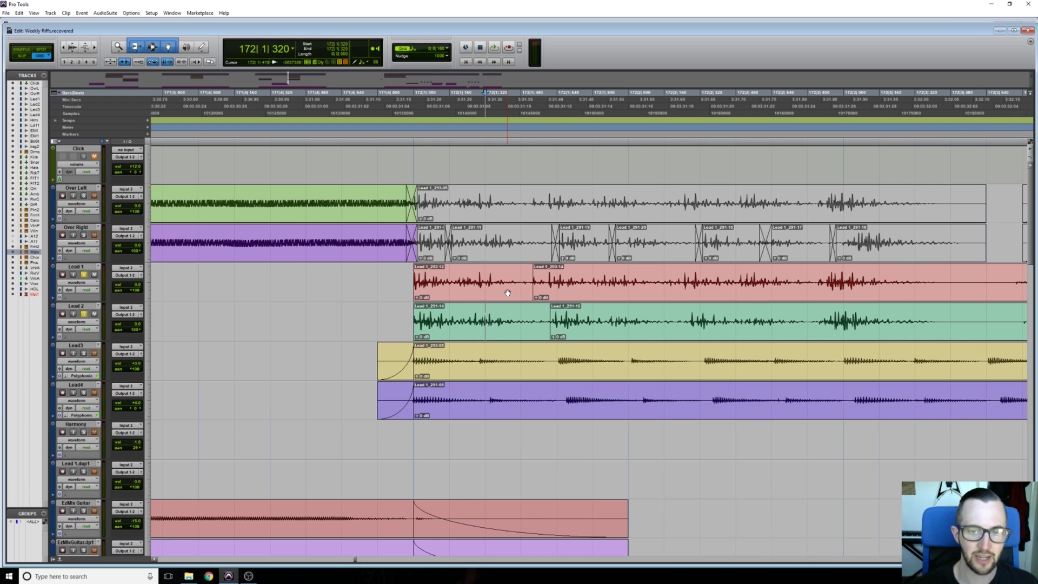
key("ctrl+[")
key("ctrl+[")
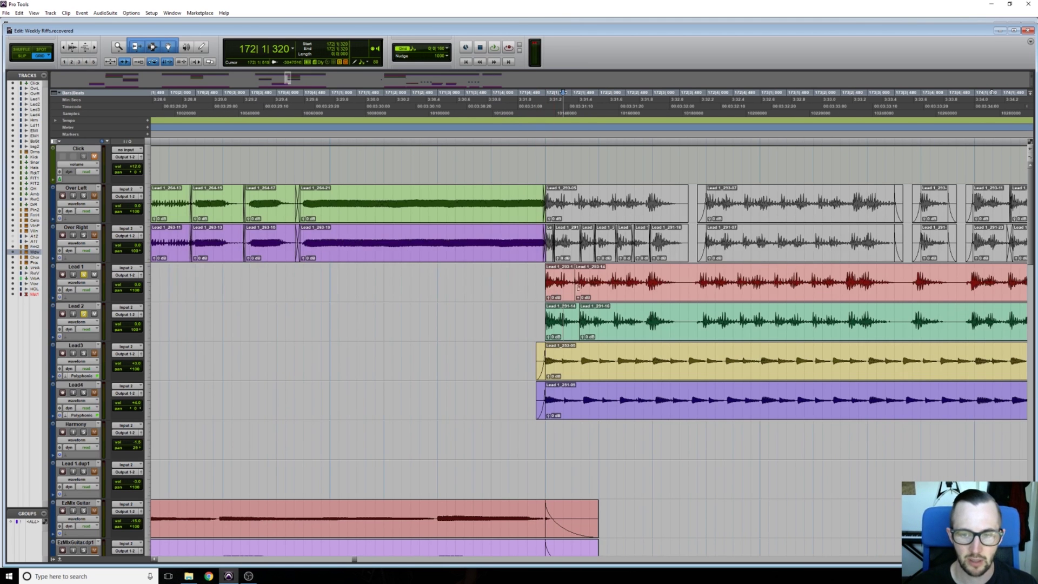
left_click(598, 289)
key("ctrl+]")
key("ctrl+]")
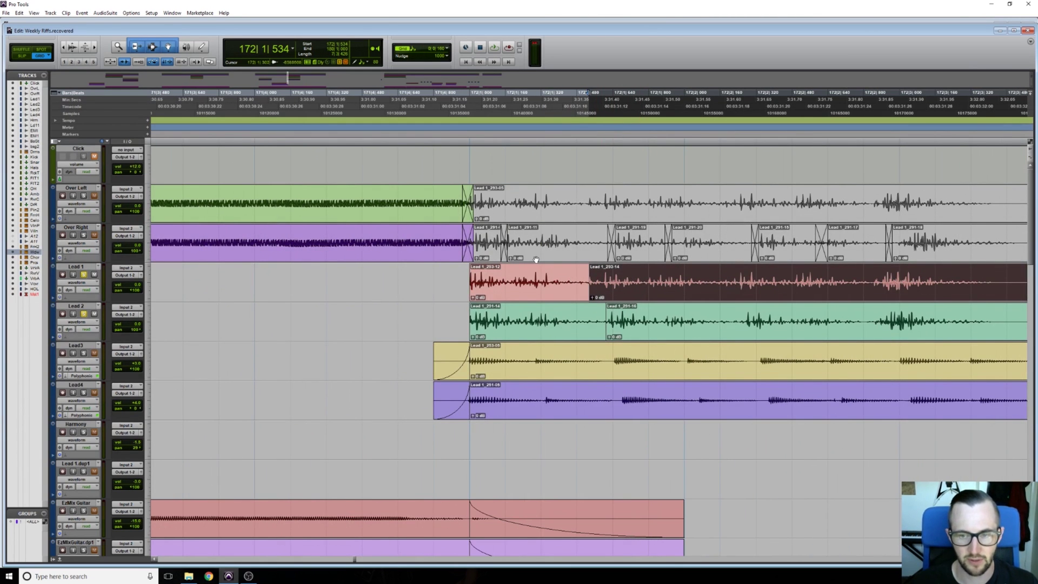
left_click(530, 278)
left_click(541, 281)
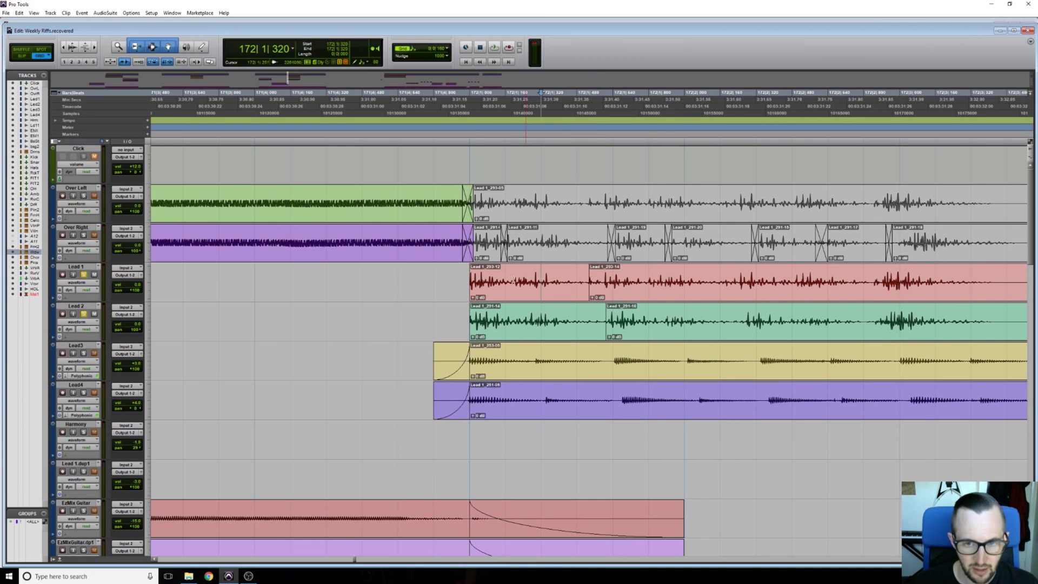
left_click(449, 275)
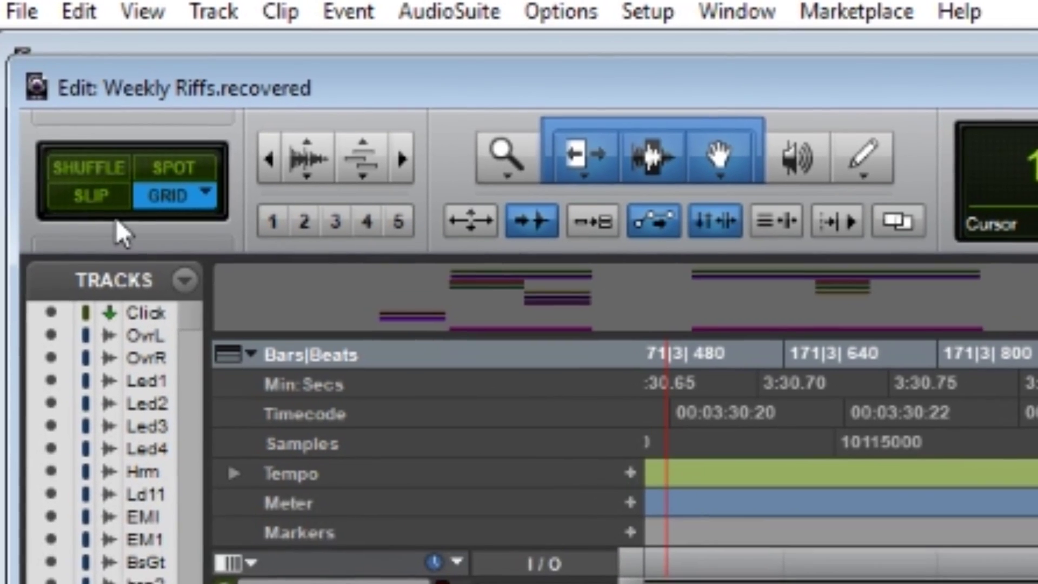
In Slip mode, extend the second Lead 1 clip's start back to 172|1|403 and place the cursor off the grid at 172|1|606
left_click(73, 145)
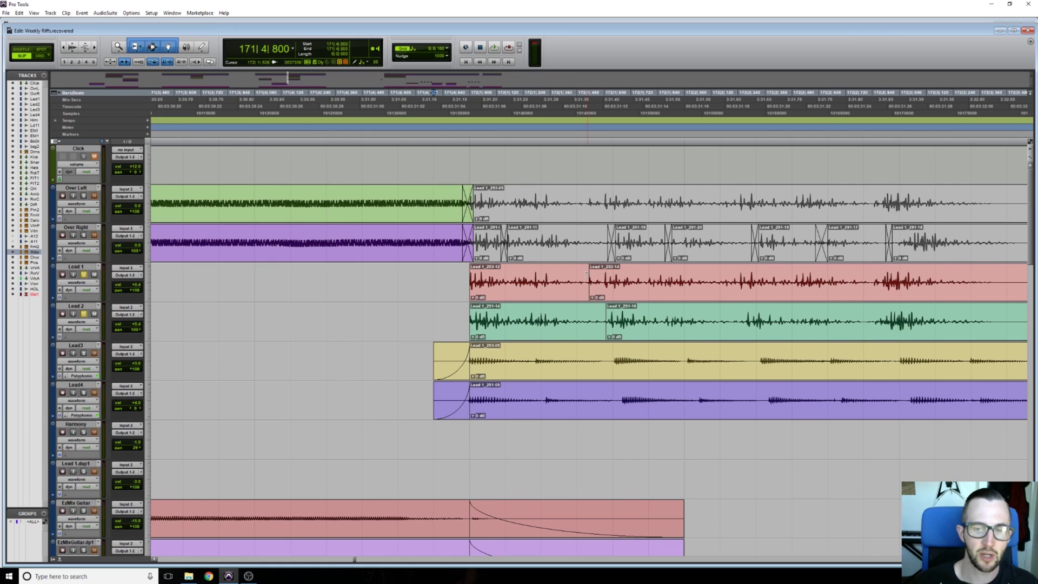
left_click_drag(590, 278, 565, 278)
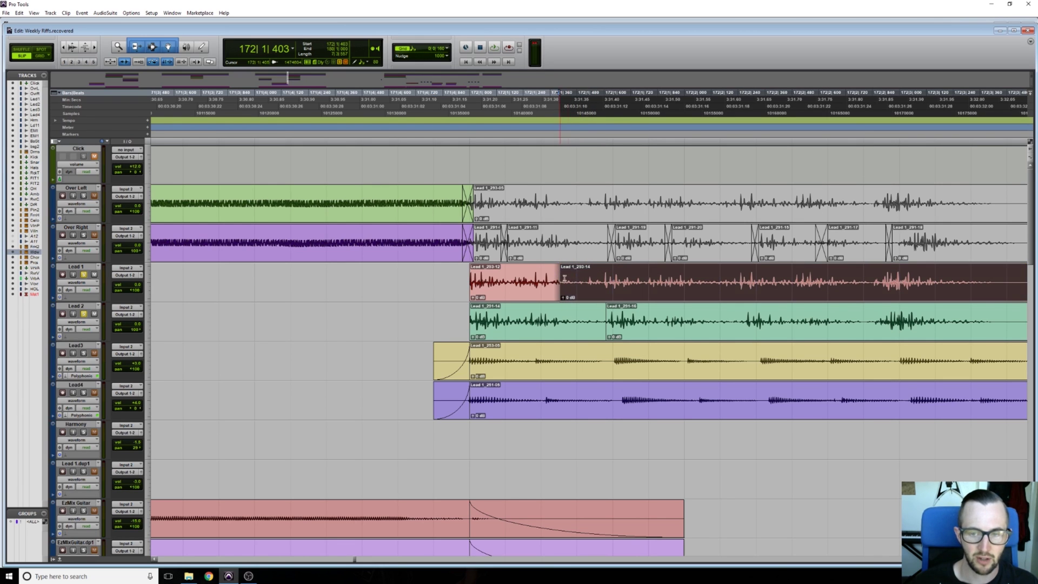
left_click(599, 279)
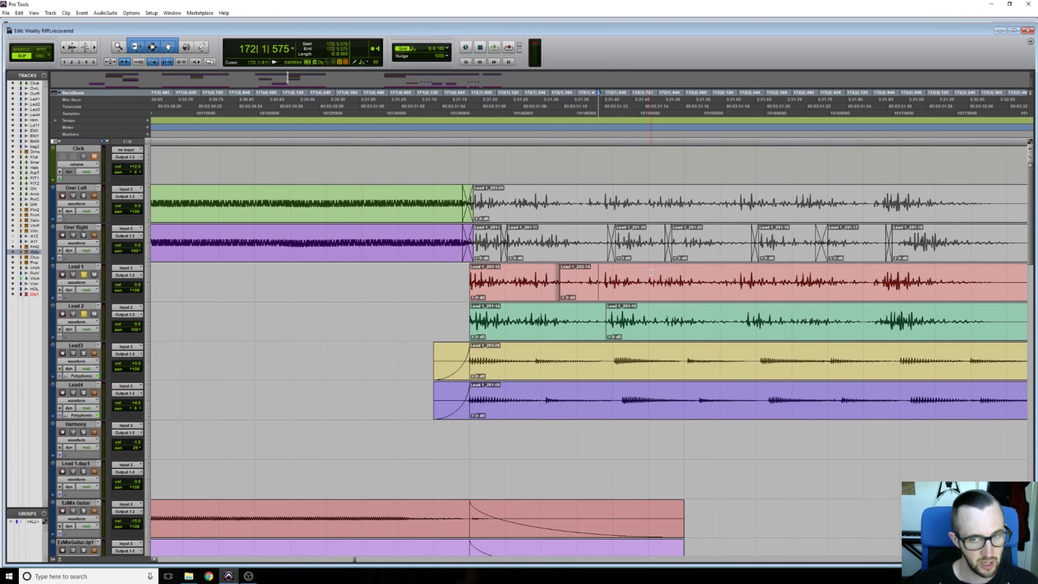
key("KP_Add")
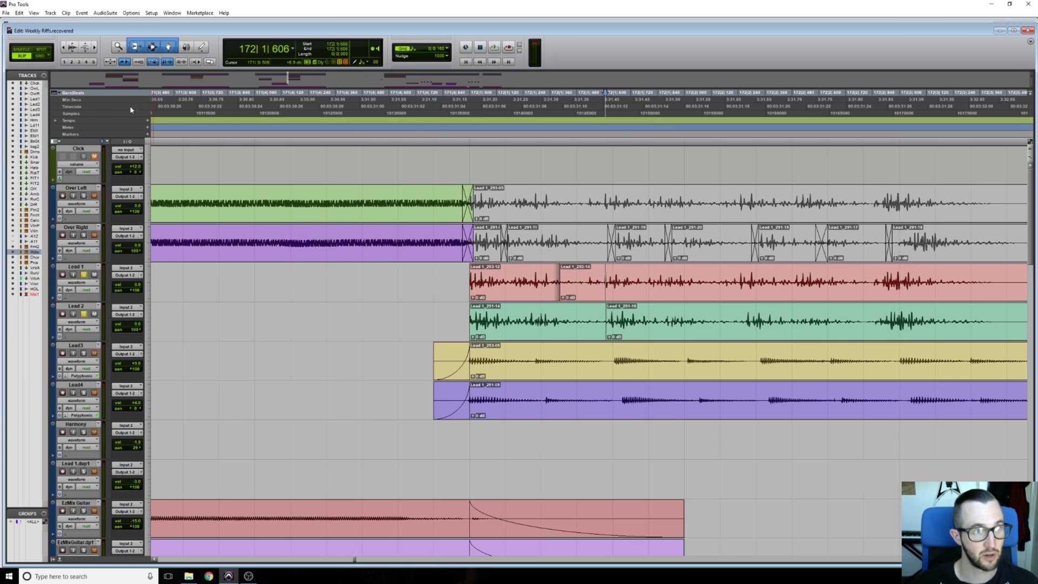
In Grid mode, move the boundary between the two Lead 1 clips to 172|2|160
key("F4")
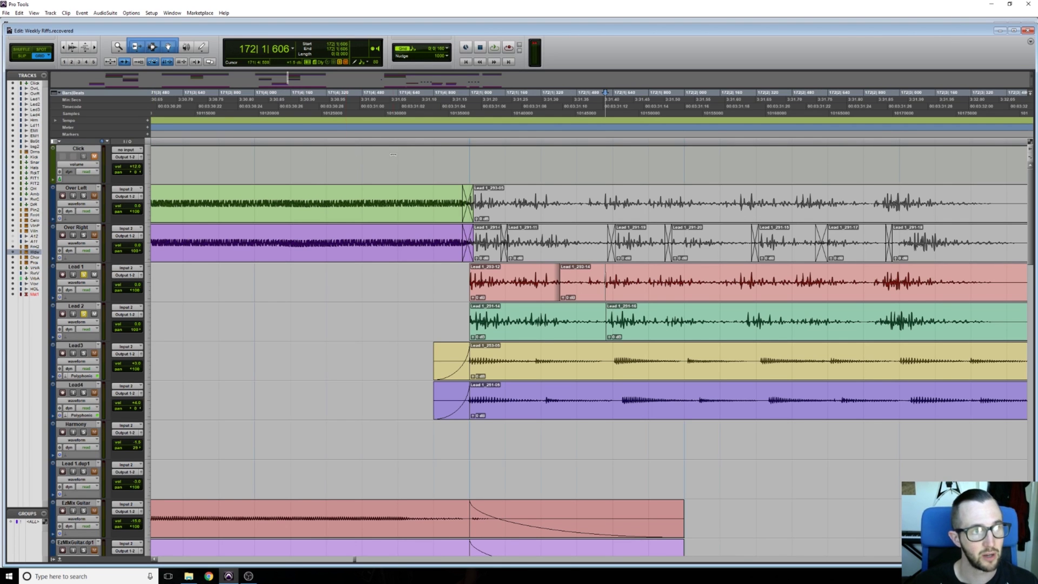
left_click_drag(560, 281, 716, 281)
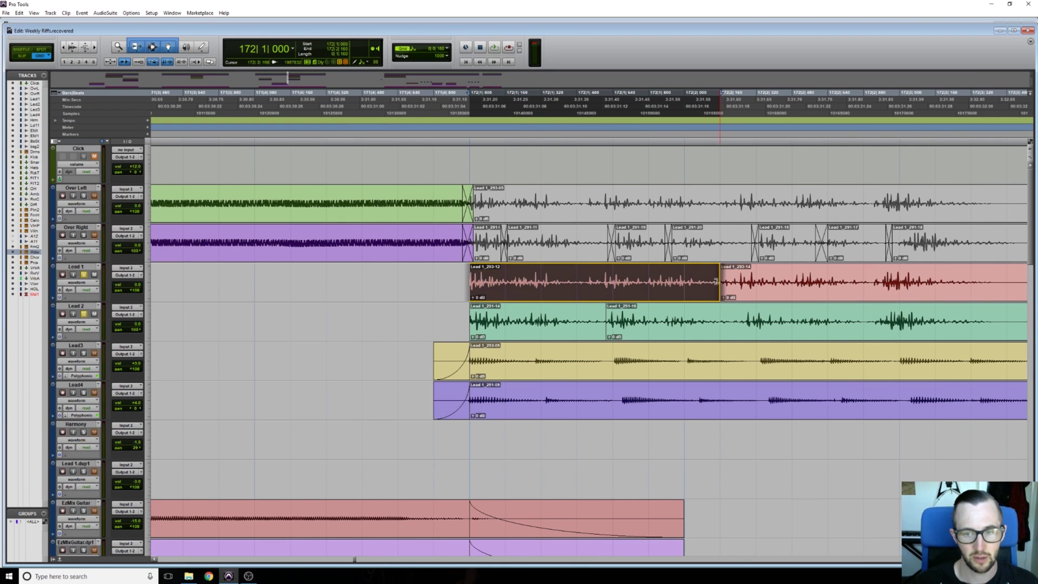
Step the cursor back and forth between Lead 1's transients at 172|1|534 and 172|1|799
left_click(591, 282)
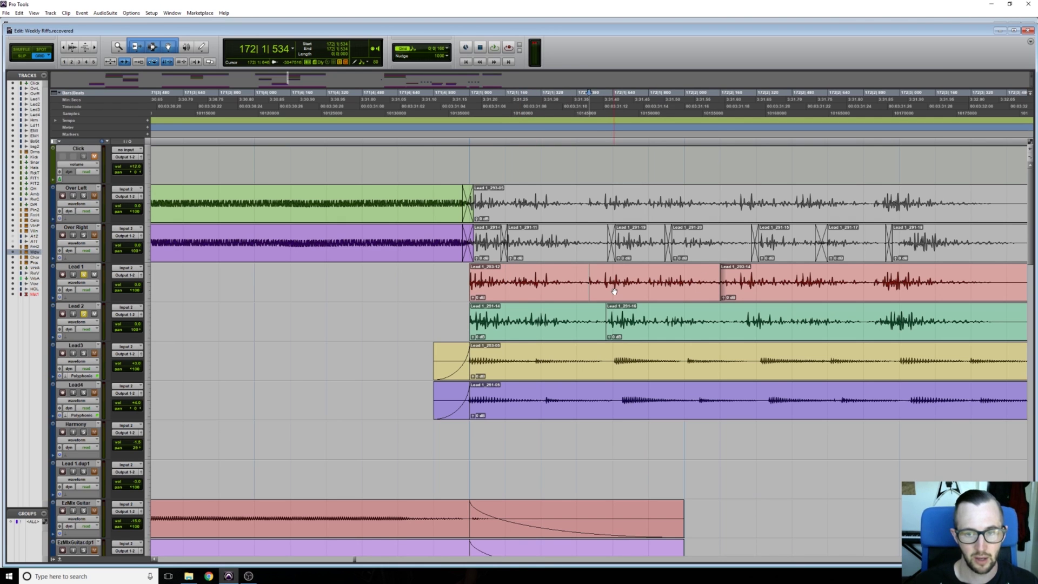
key("Tab")
key("ctrl+Tab")
key("Tab")
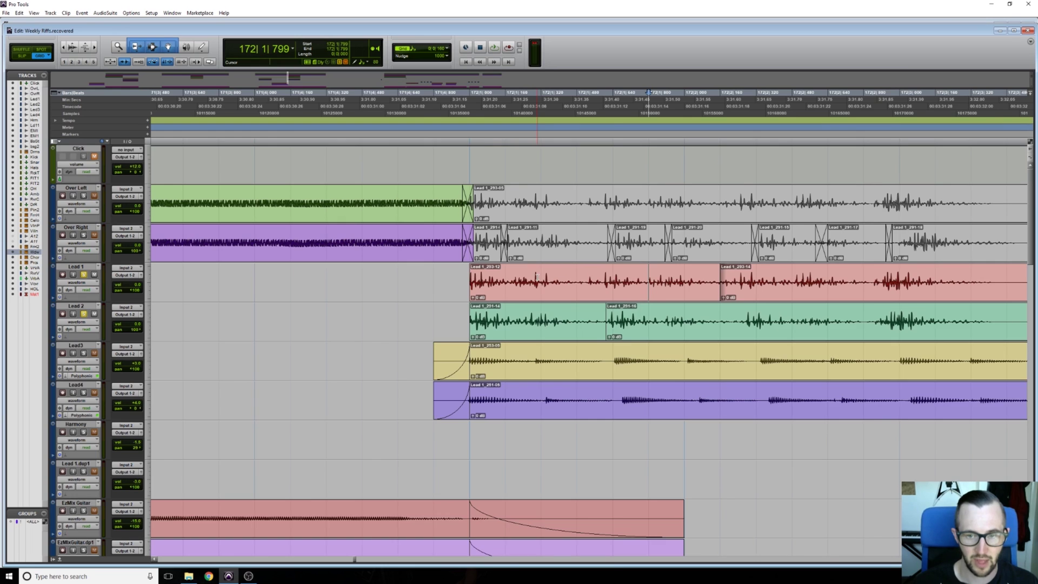
scroll(537, 277, "down", 1)
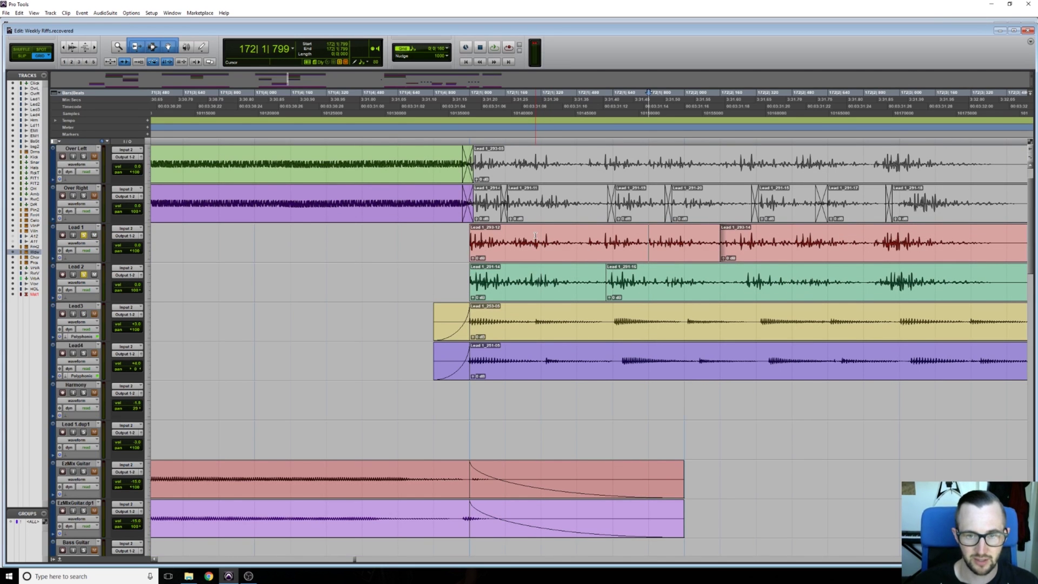
key("ctrl+Tab")
key("Tab")
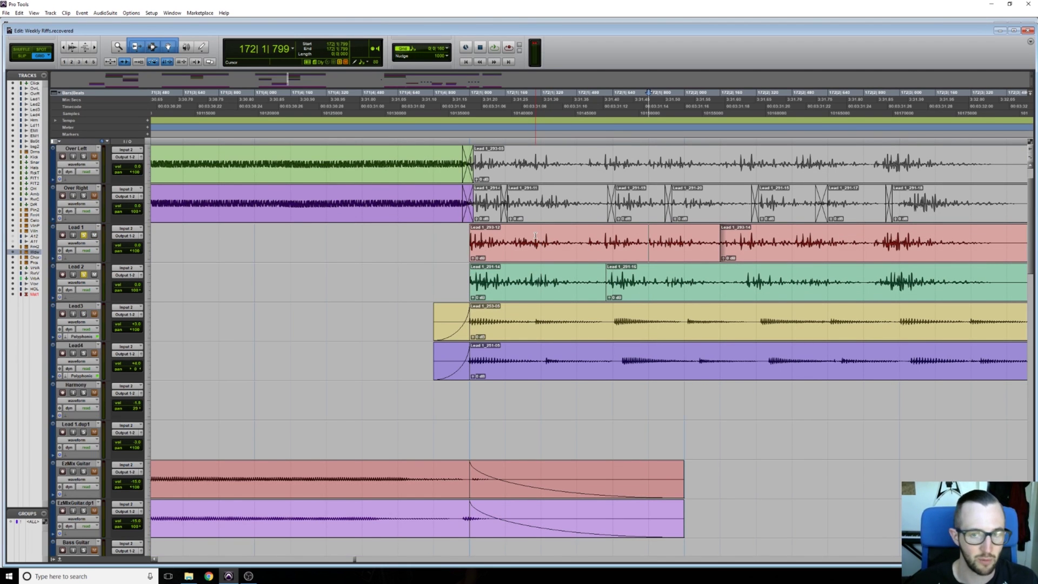
Place the cursor on Lead 1 at 172|1|160 and step through the transients up to 172|1|799
left_click(504, 234)
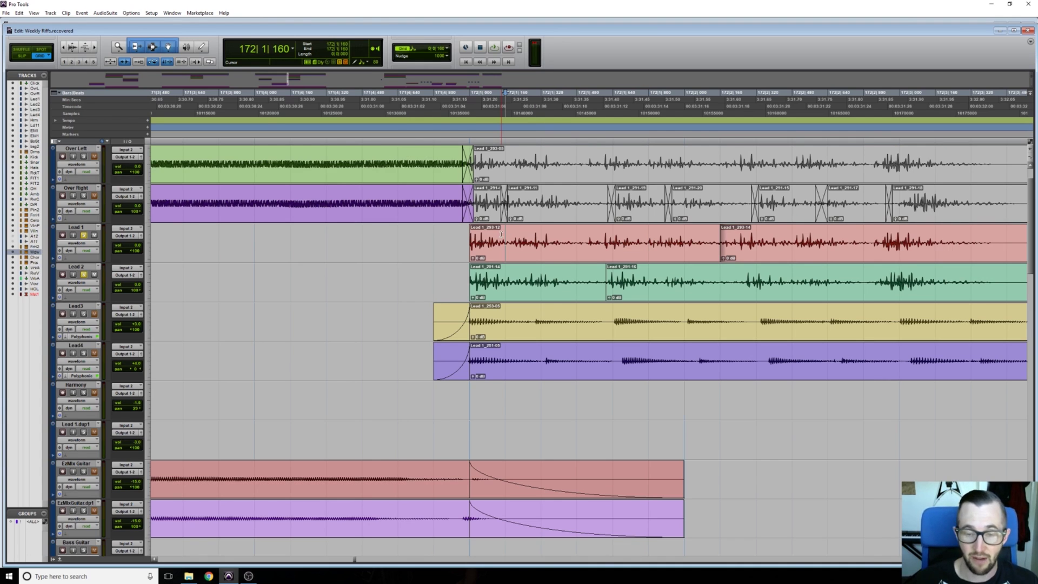
key("Tab")
key("Tab")
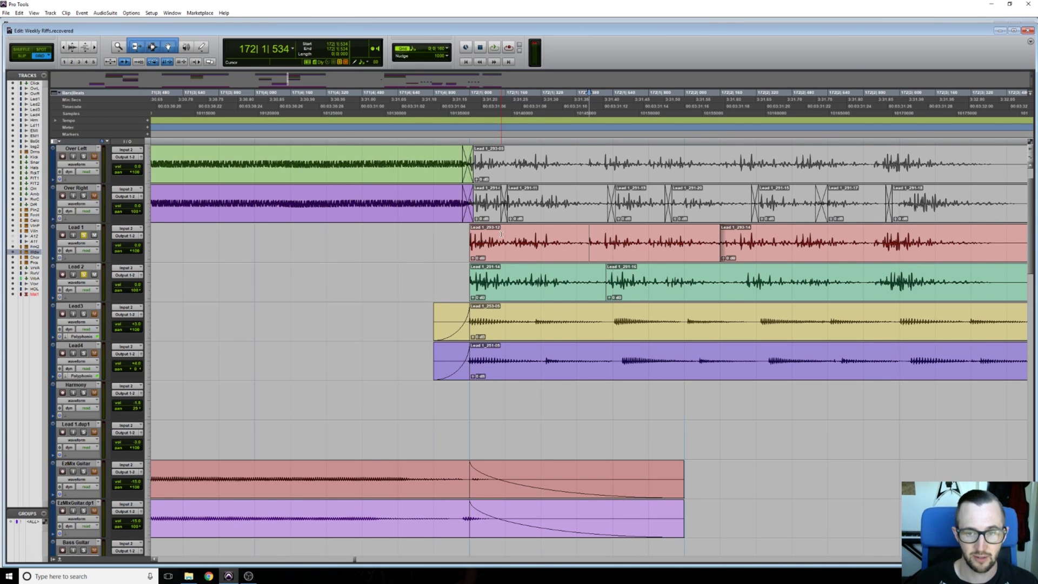
key("ctrl+Tab")
key("Tab")
key("Tab")
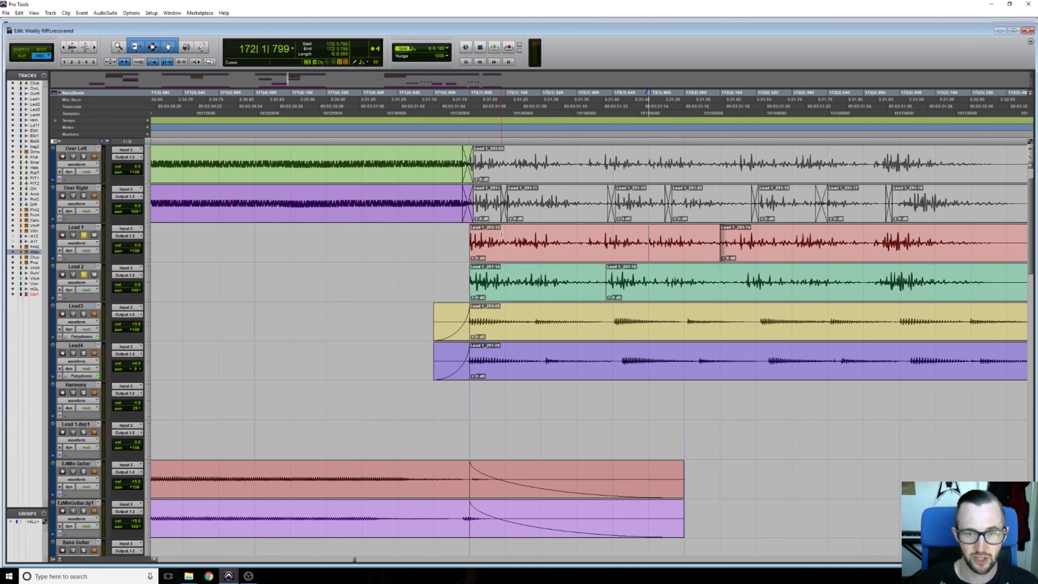
Step back and forth through the Lead 1 transients around 172|1|799
key("ctrl+Tab")
key("ctrl+Tab")
key("Tab")
key("Tab")
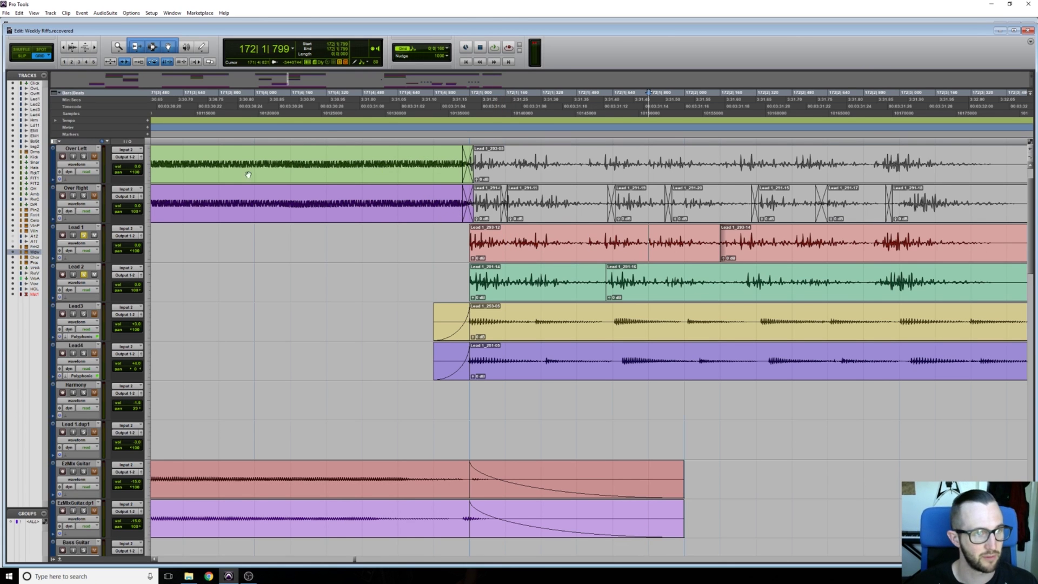
In Slip mode, split the Lead 1 clip at the transient at 172|1|606, and return to Grid mode
key("F3")
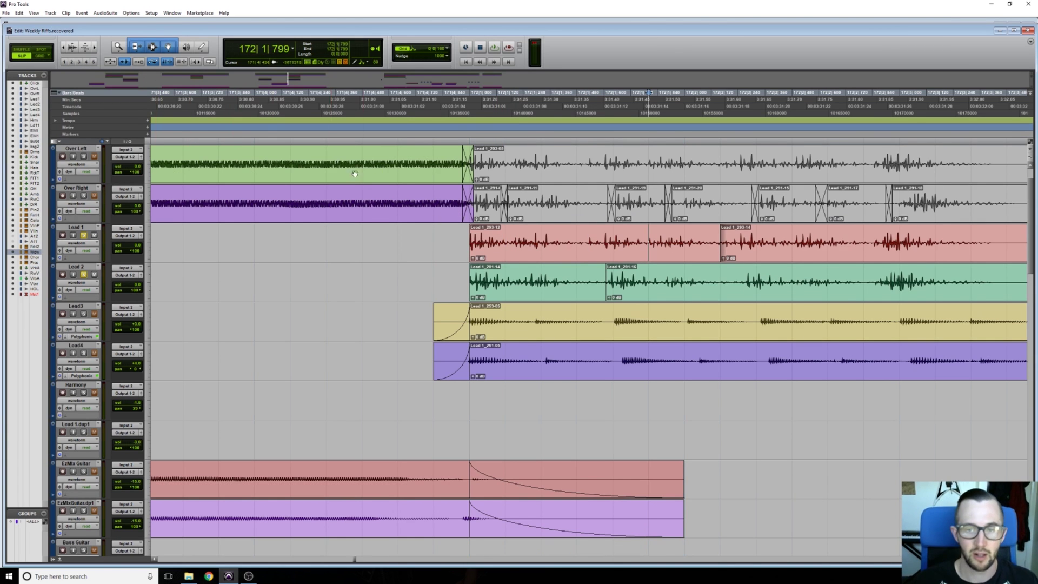
left_click(598, 235)
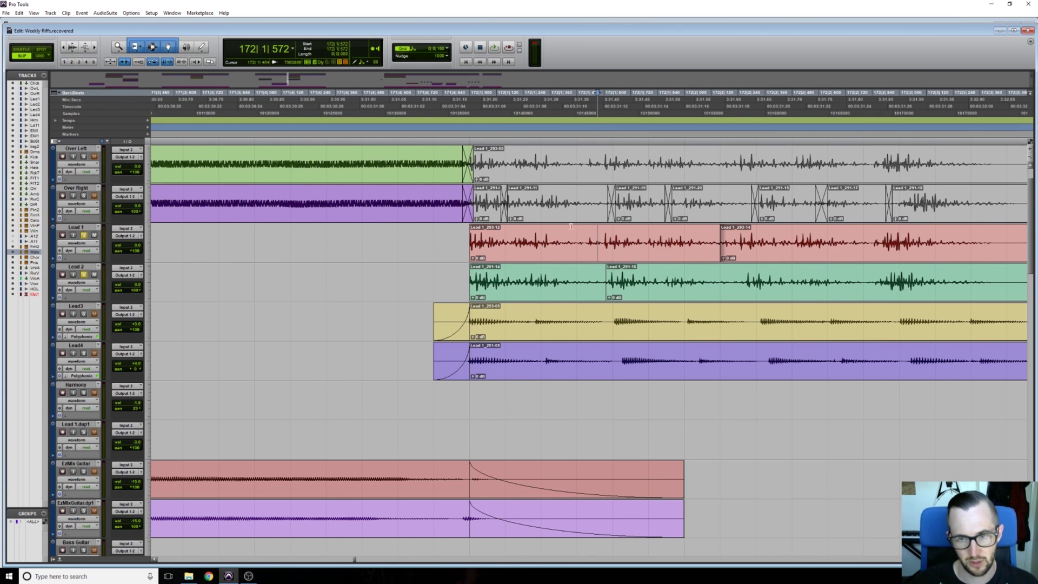
key("Tab")
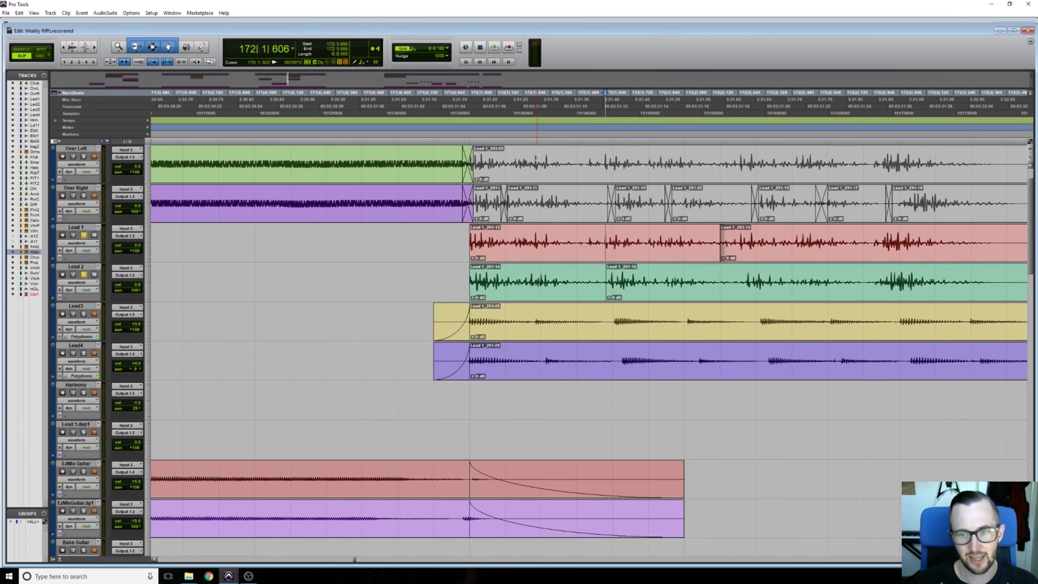
key("ctrl+e")
key("F4")
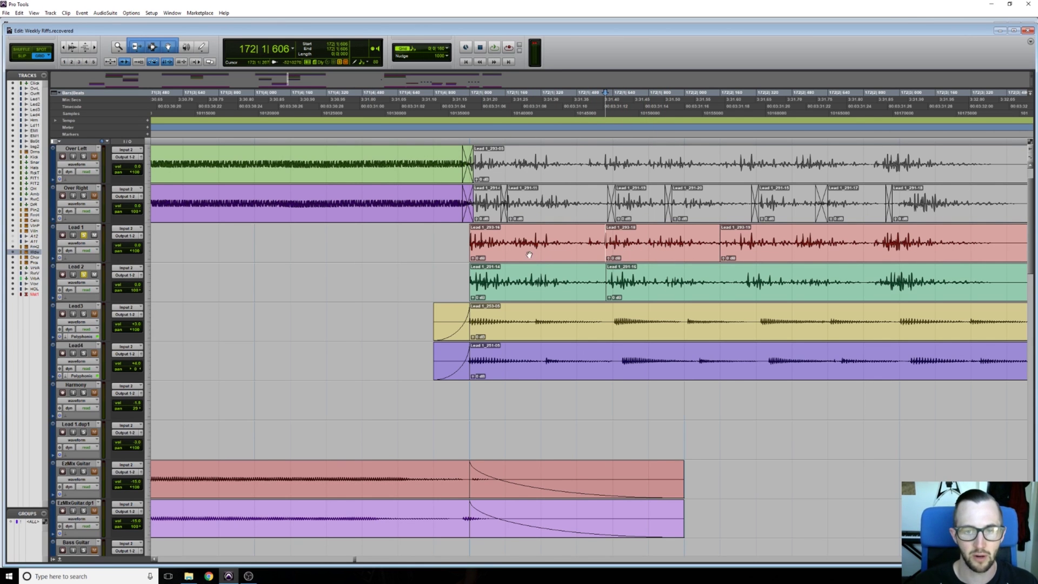
Solo the Kick track alongside the leads and close the bass guitar 2 plug-in window
left_click(434, 238)
key("ctrl+bracketleft")
key("ctrl+bracketleft")
scroll(248, 289, "right", 3)
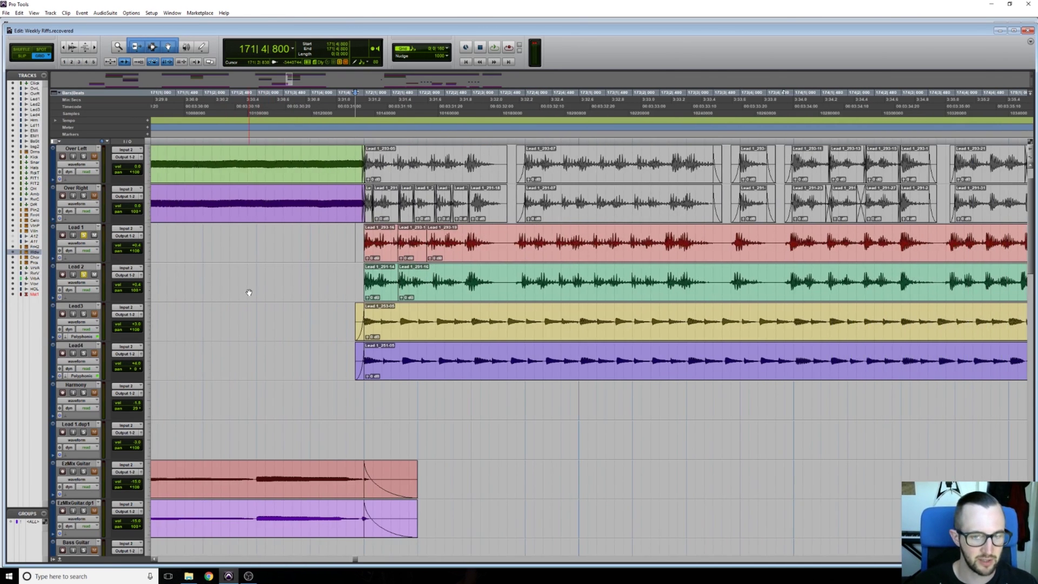
scroll(191, 292, "down", 2)
scroll(80, 439, "down", 5)
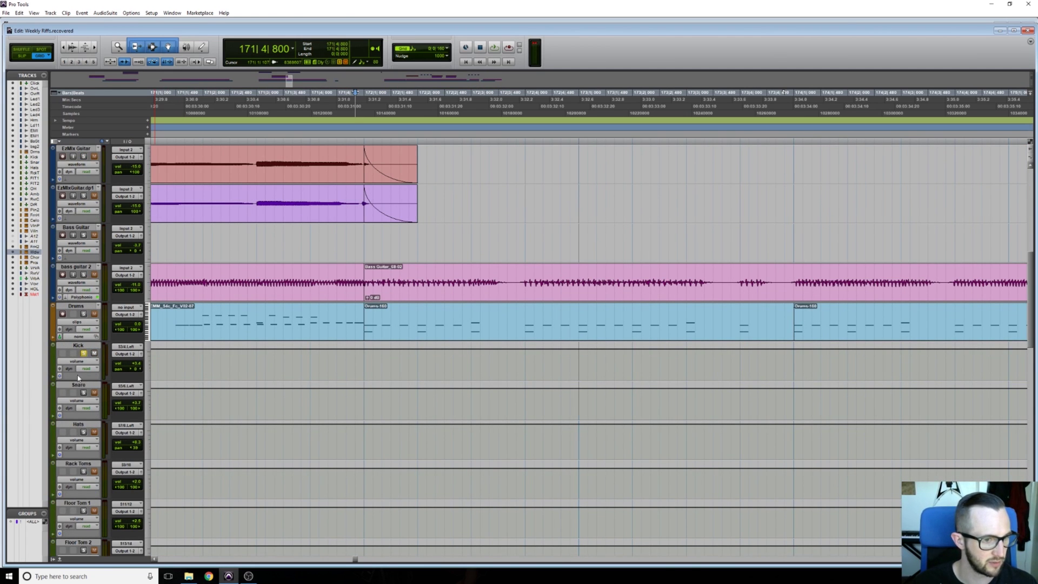
scroll(151, 339, "up", 6)
scroll(151, 339, "down", 1)
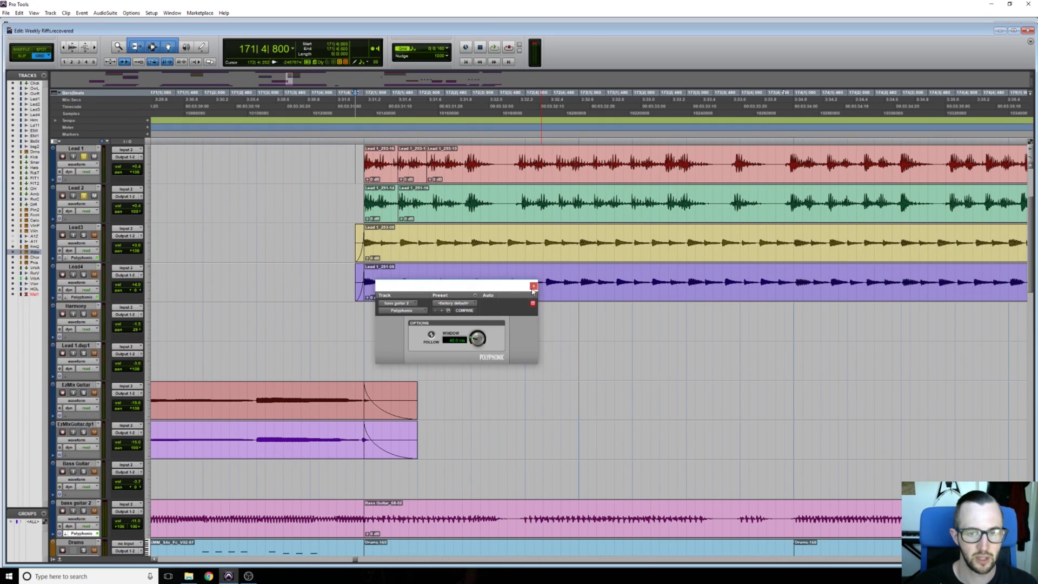
left_click(534, 286)
Solo the Snare track as well and play the leads with the drums from 171|4|320
left_click(328, 263)
scroll(325, 263, "down", 4)
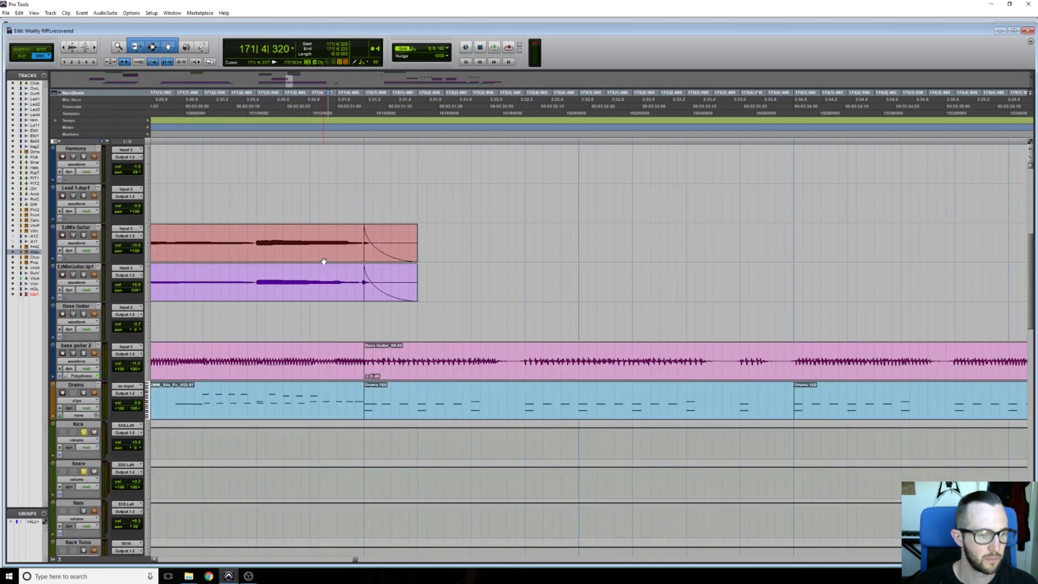
scroll(329, 259, "up", 7)
key("space")
key("space")
Move the middle Lead 1 clip and the second Lead 2 clip so that both start at 172|1|640
left_click(413, 282)
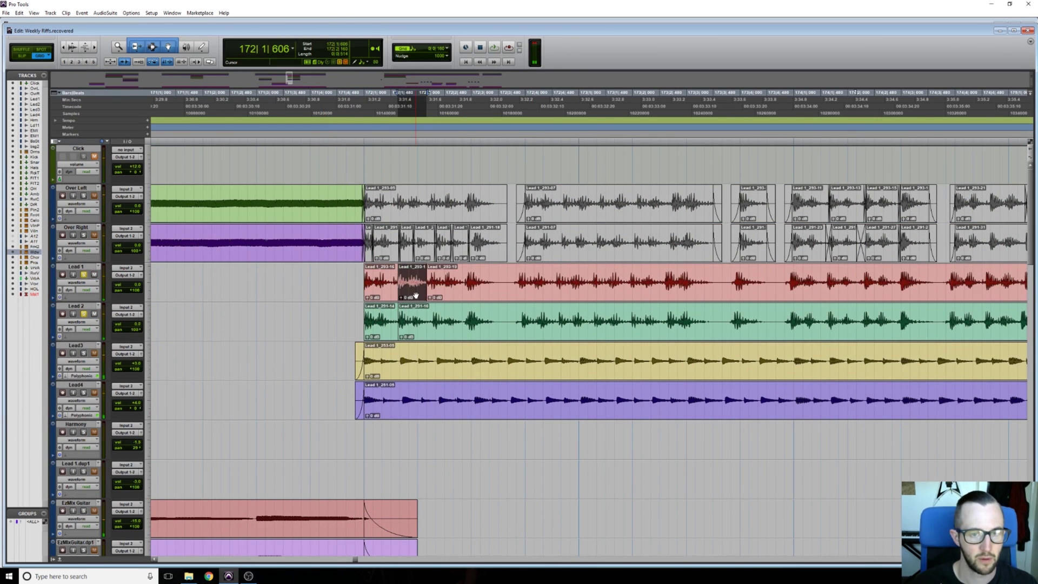
key("ctrl+bracketright")
key("ctrl+bracketright")
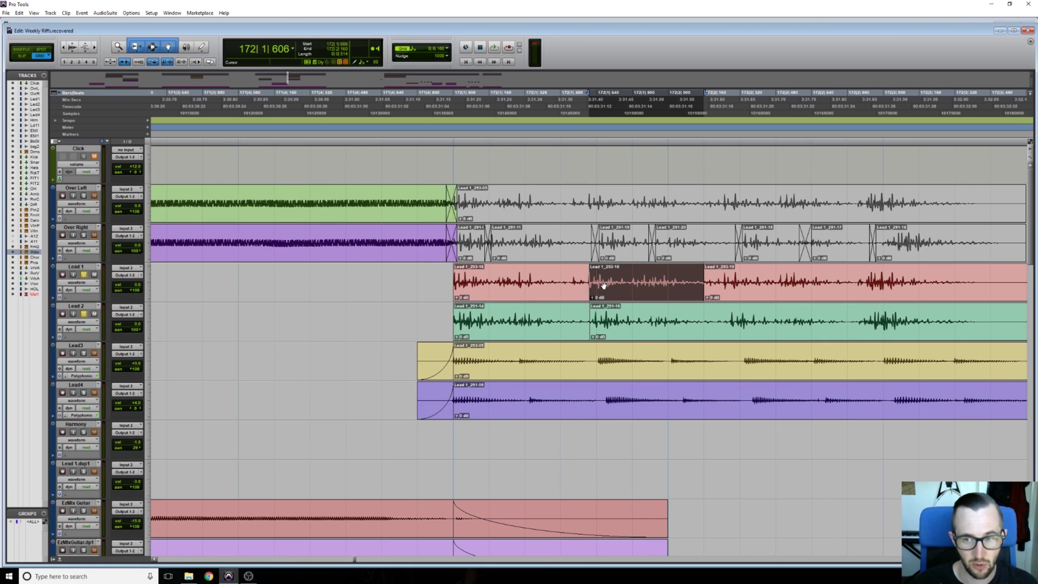
left_click_drag(603, 286, 611, 286)
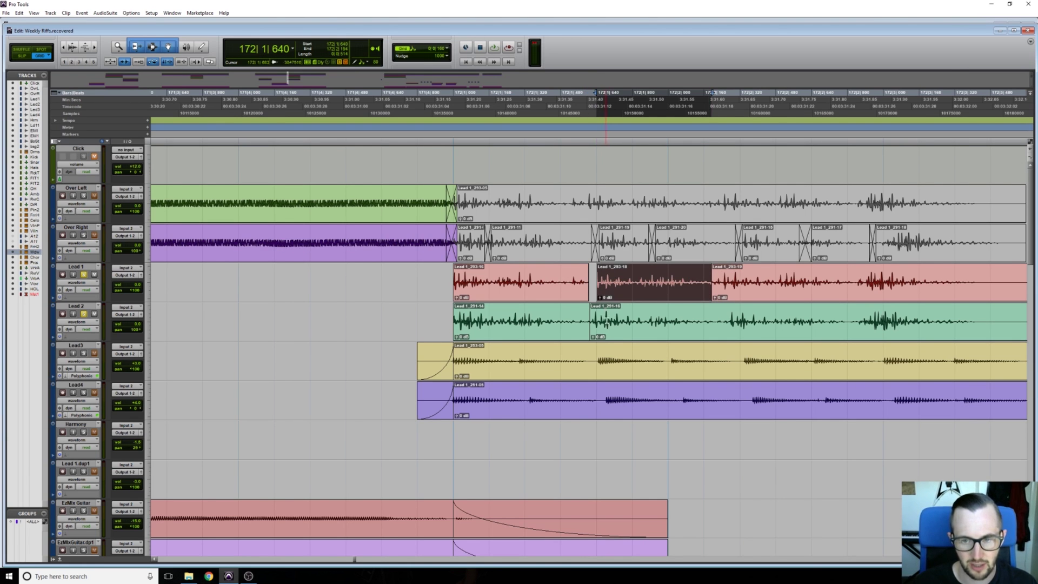
left_click(609, 331)
key("r")
key("r")
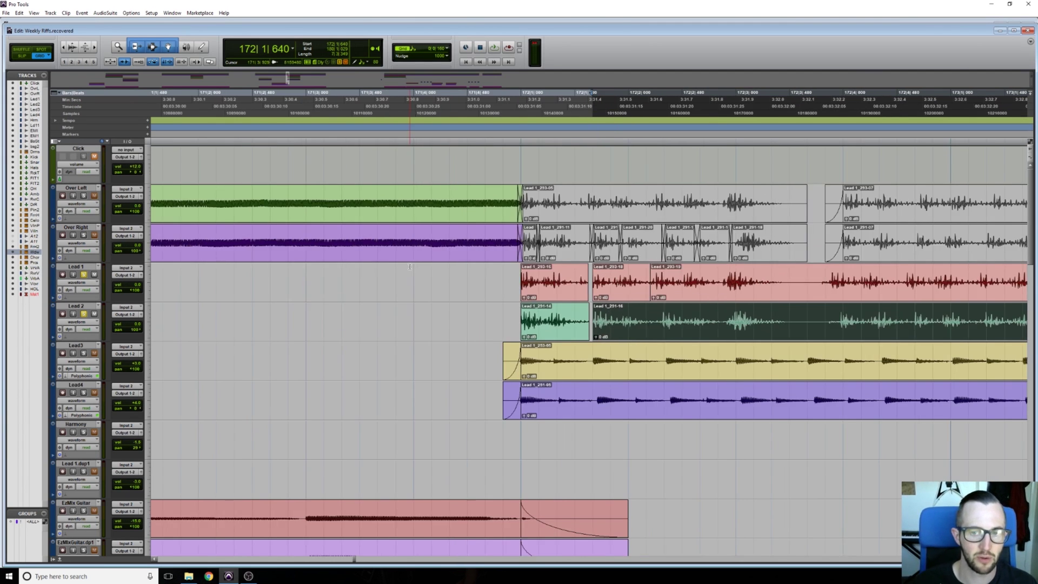
Play the moved lead clips together with the drums from 171|4|000
scroll(509, 271, "right", 2)
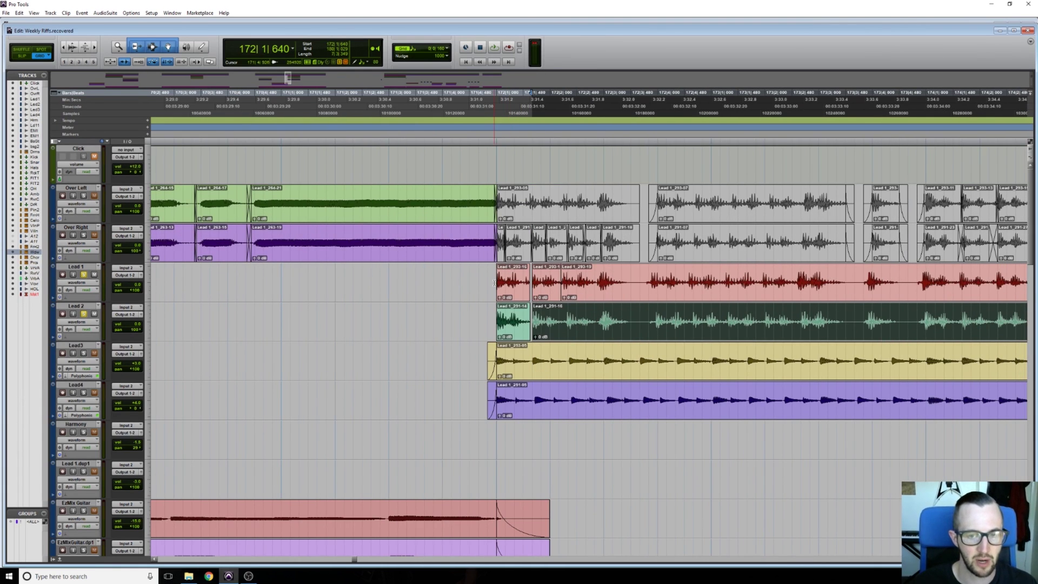
left_click(444, 278)
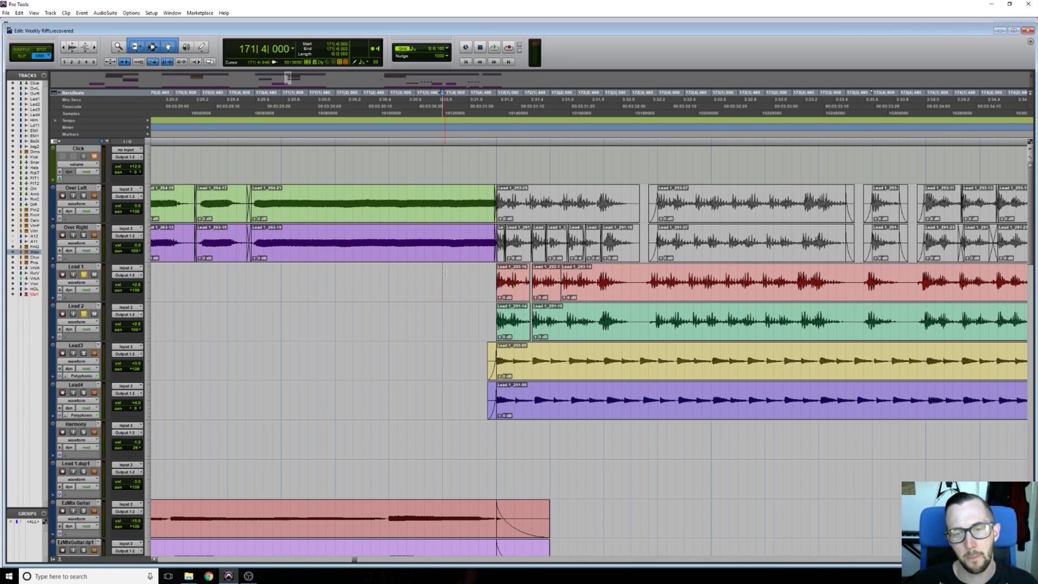
key("space")
key("space")
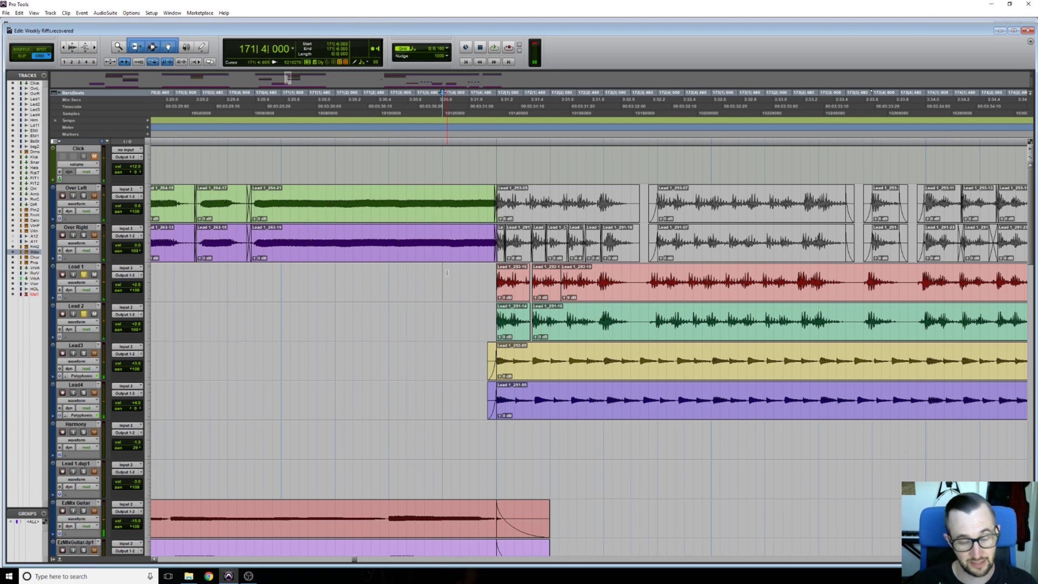
key("space")
key("space")
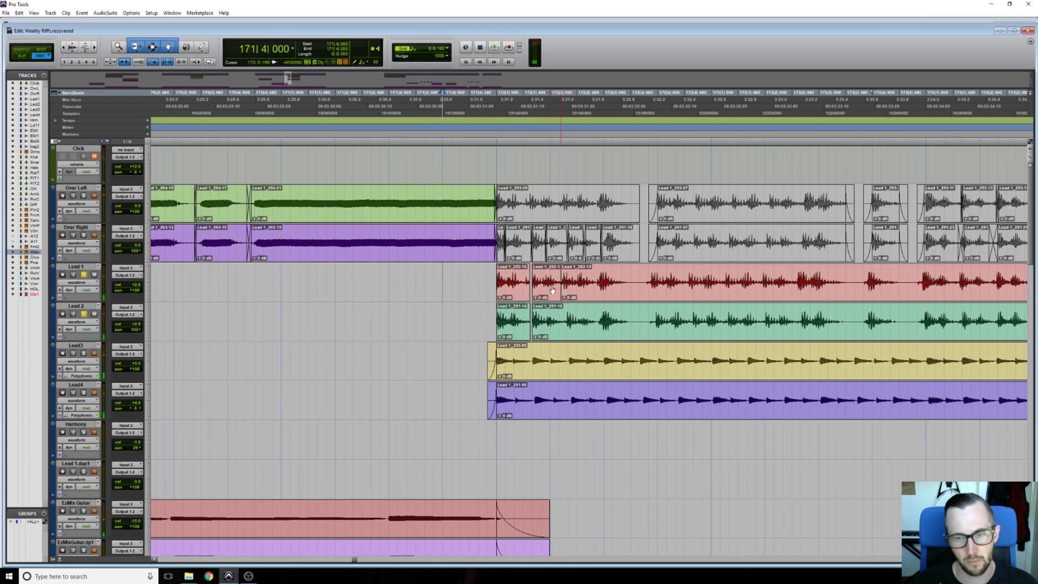
Examine the gap before the middle Lead 1 clip, replay the passage from 171|4|000, and place the cursor at 172|1|480
left_click(539, 296)
key("ctrl+]")
key("ctrl+]")
key("ctrl+]")
key("ctrl+[")
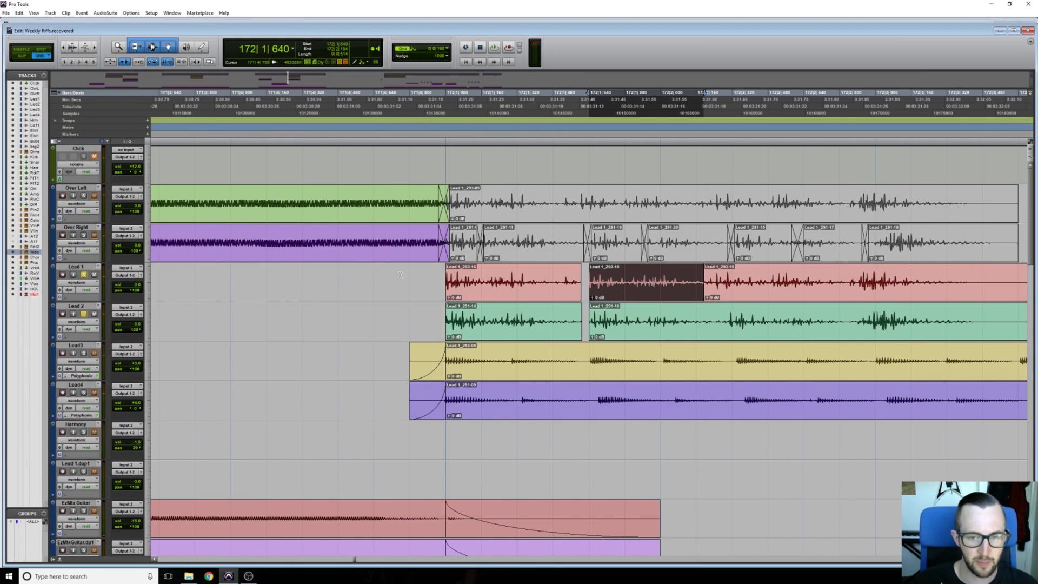
left_click(280, 267)
key("space")
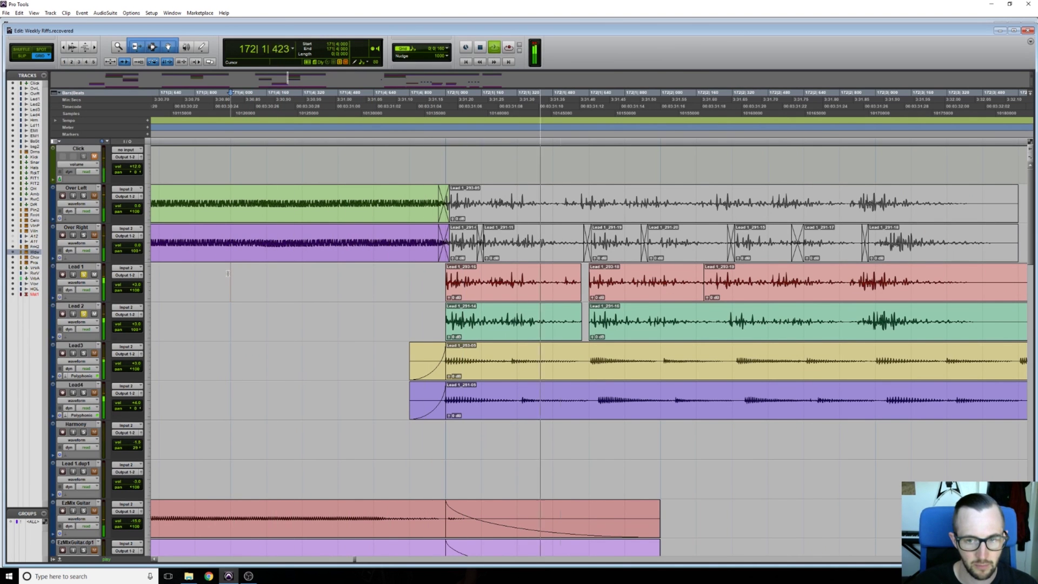
key("space")
left_click(553, 268)
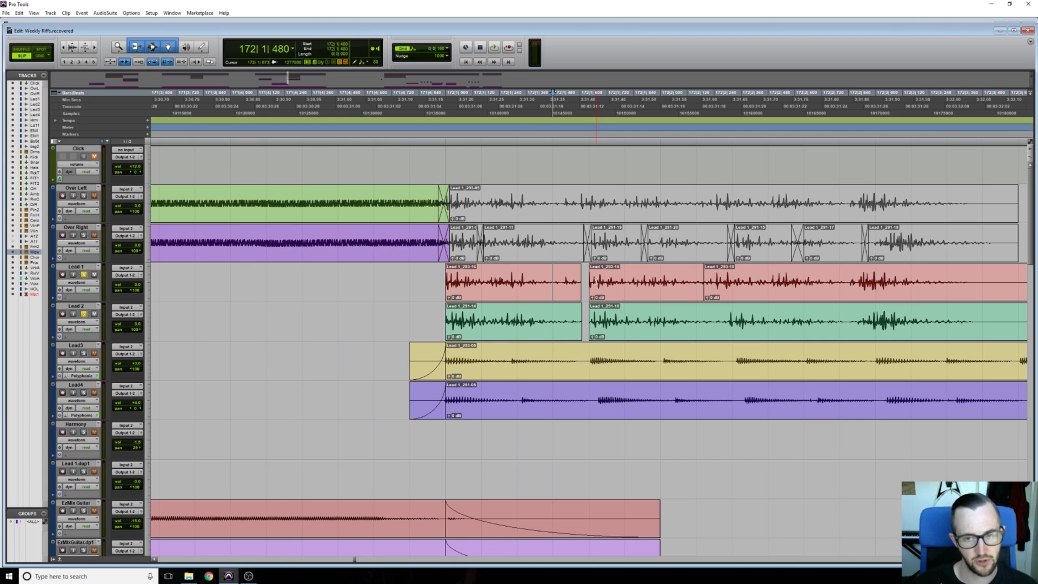
Select the Lead 1 and Lead 2 clips starting at 172|1|640 and, in Grid mode, extend their starts back to 172|1|480
left_click(596, 294)
left_click(597, 325, "shift")
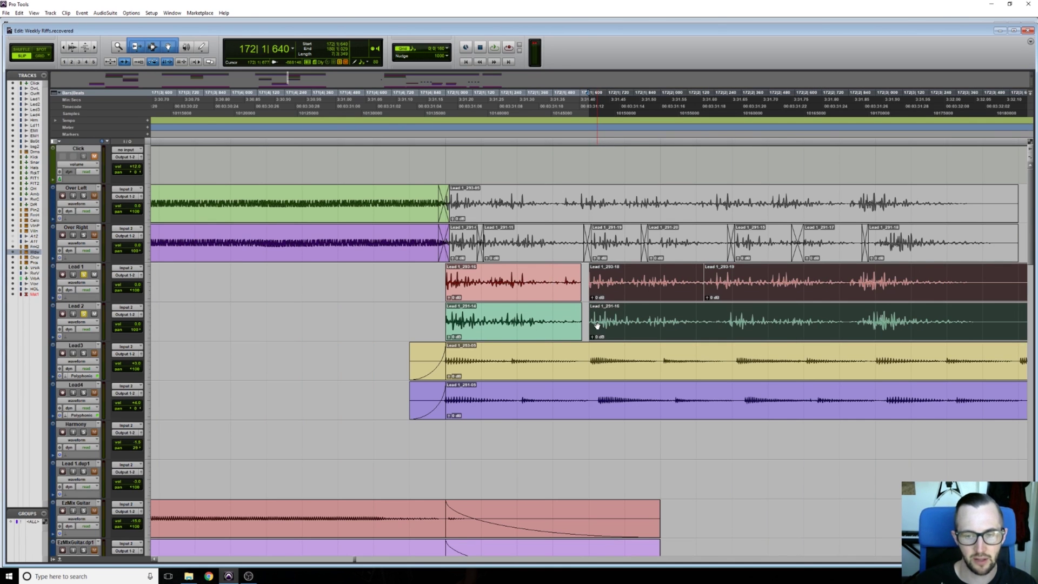
left_click(605, 285)
left_click(603, 292)
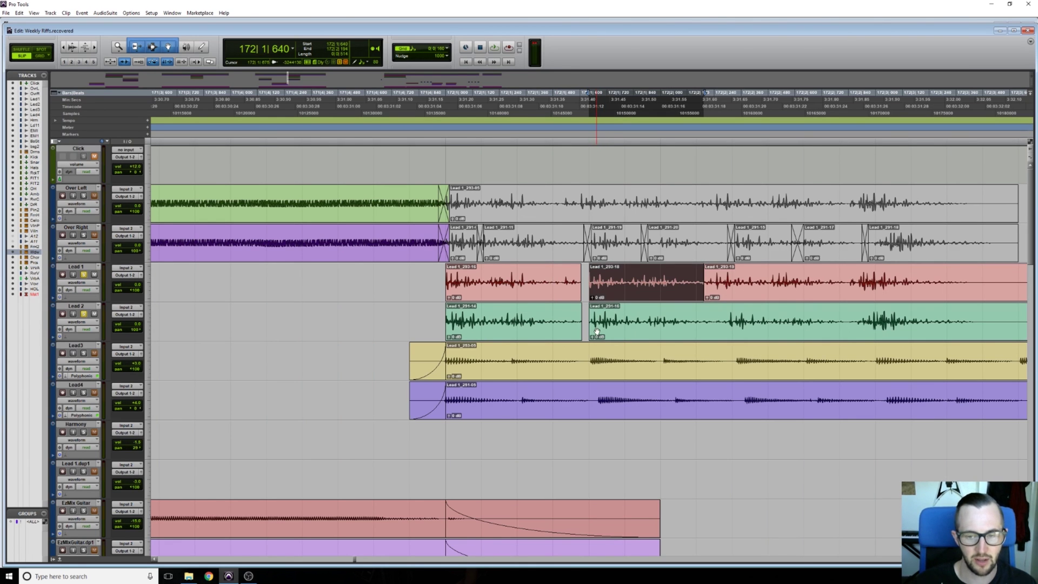
left_click(597, 331, "shift")
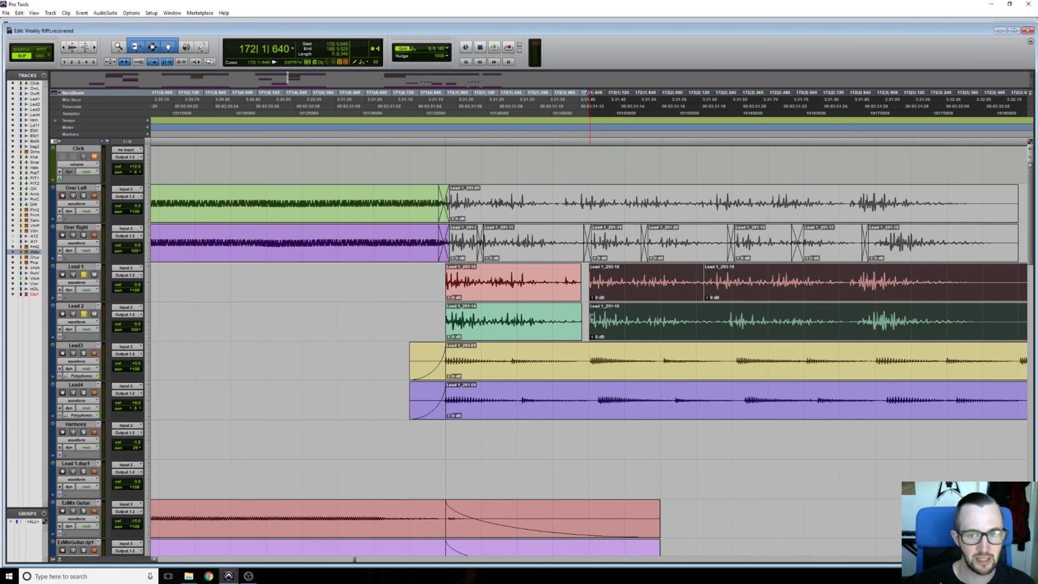
key("F4")
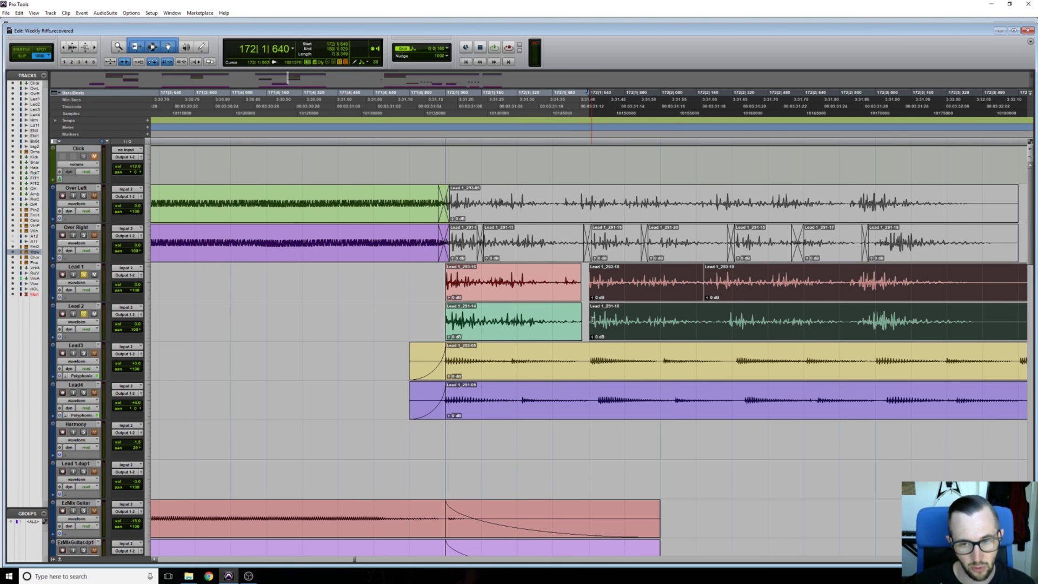
left_click_drag(593, 320, 573, 281)
left_click(594, 282)
key("ctrl+z")
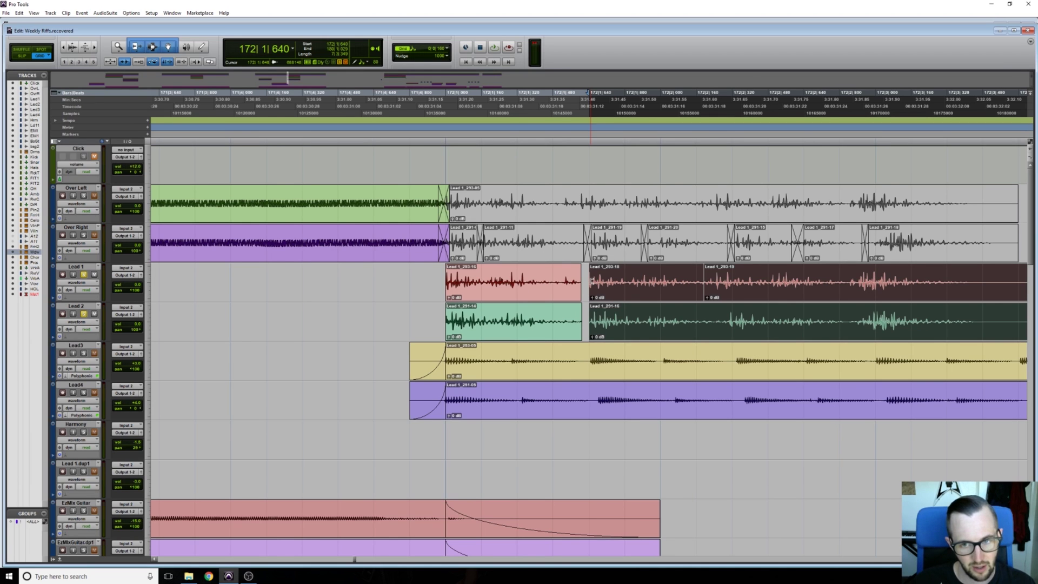
left_click_drag(592, 282, 559, 289)
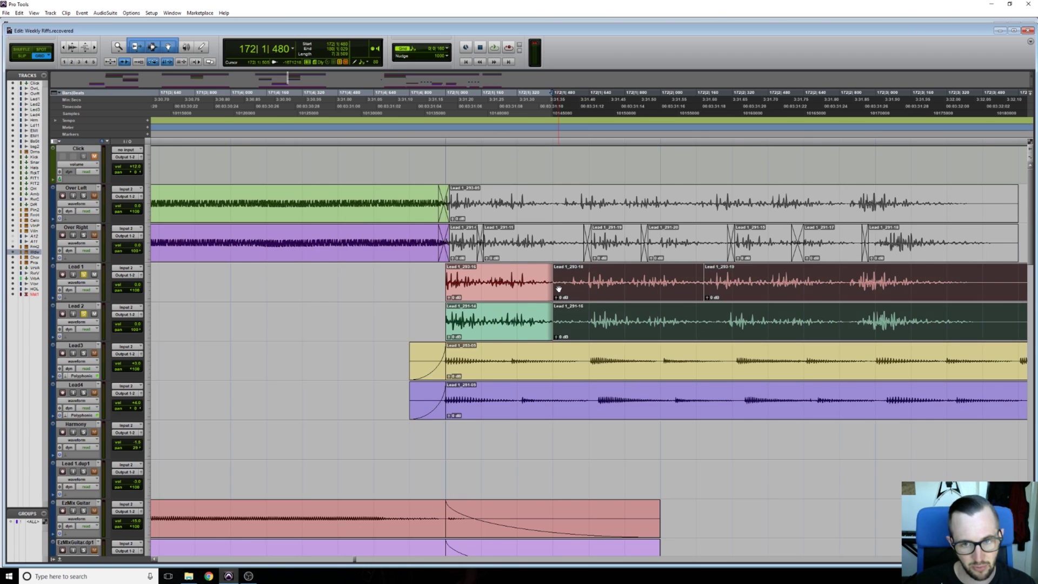
Add equal-gain crossfades on Lead 1 and Lead 2 across the clip boundary at 172|1|480, starting at 172|1|451
key("ctrl+]")
key("ctrl+]")
key("ctrl+]")
left_click(544, 277)
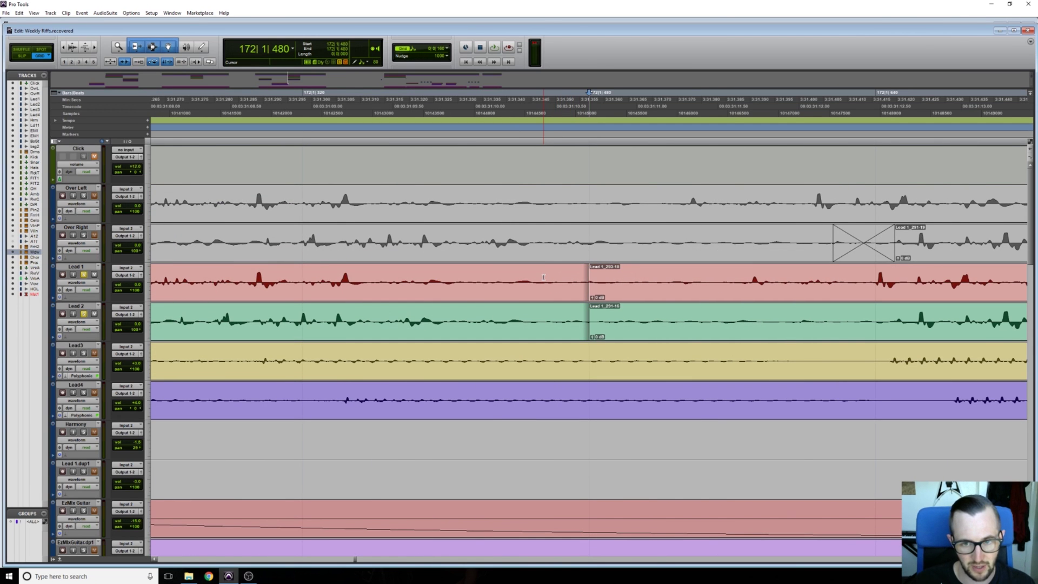
left_click_drag(538, 278, 625, 314)
key("ctrl+f")
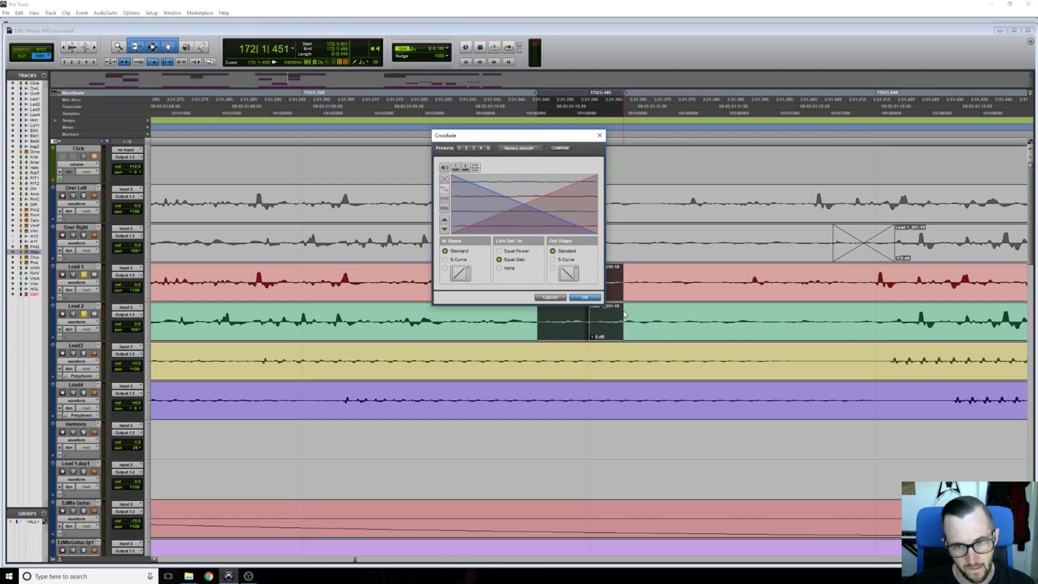
key("Return")
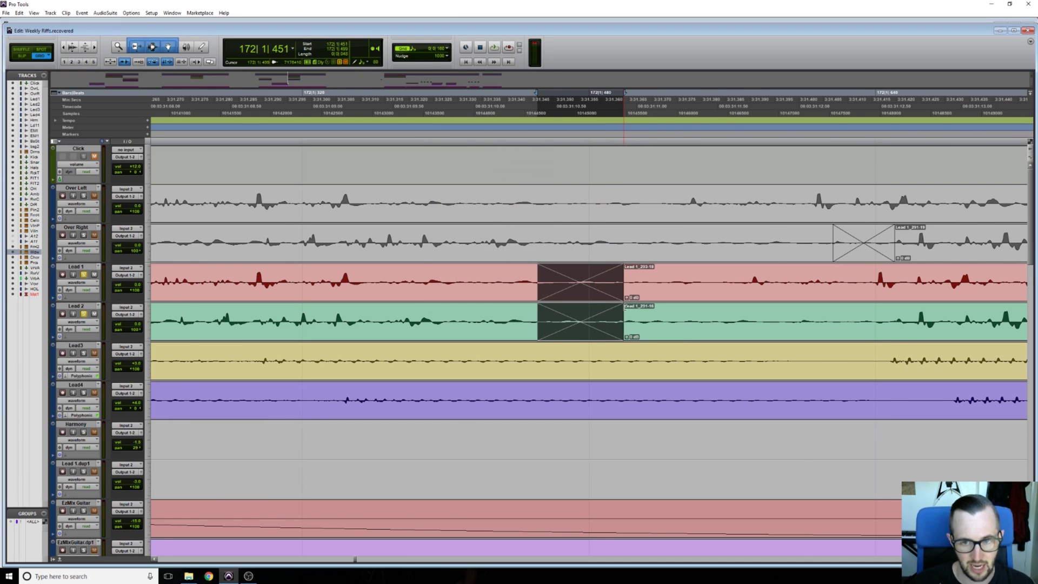
Play the crossfaded lead transition from 171|4|800
key("ctrl+[")
key("ctrl+[")
key("ctrl+[")
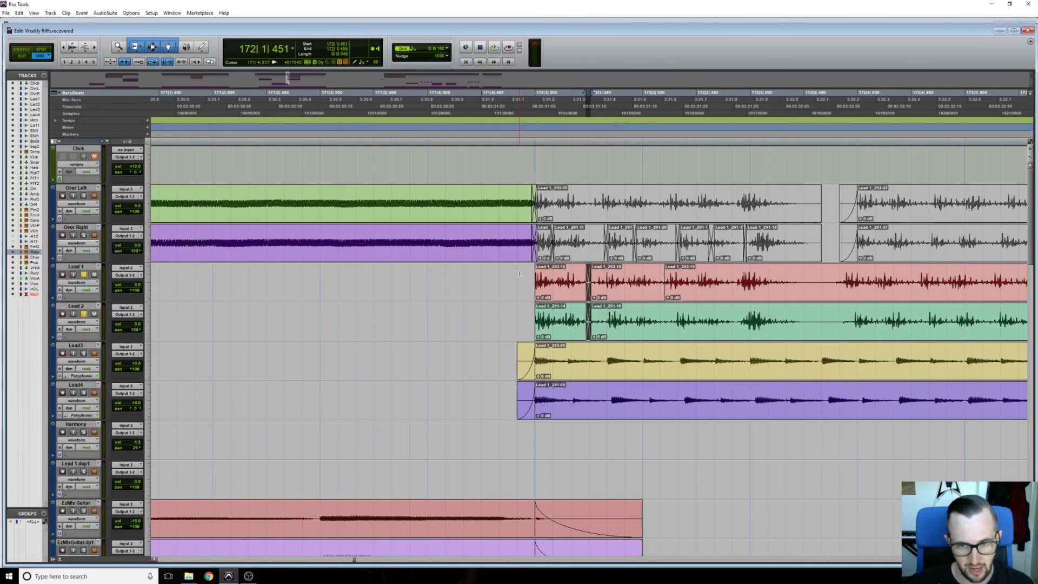
left_click(518, 274)
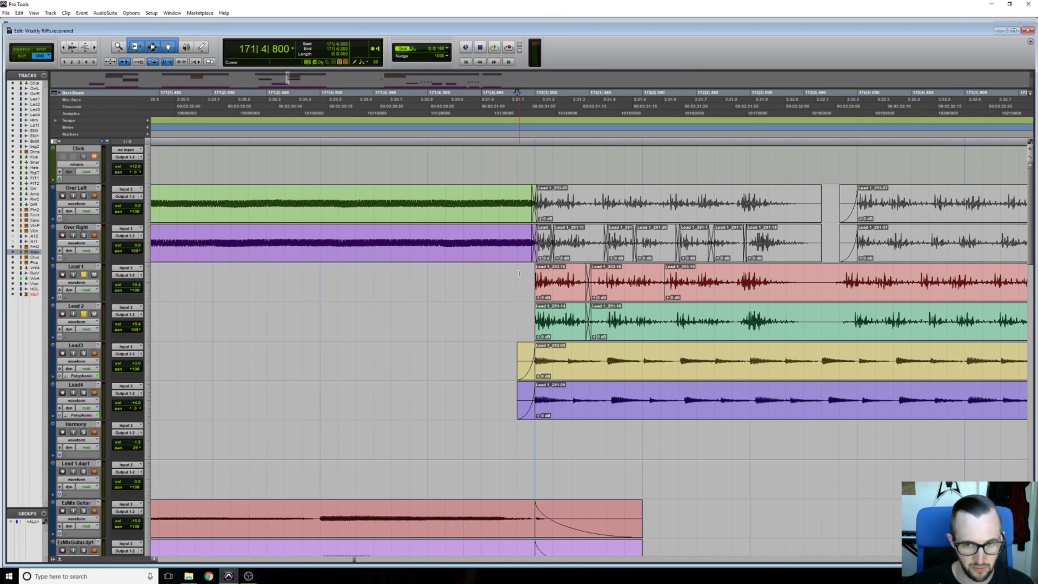
key("space")
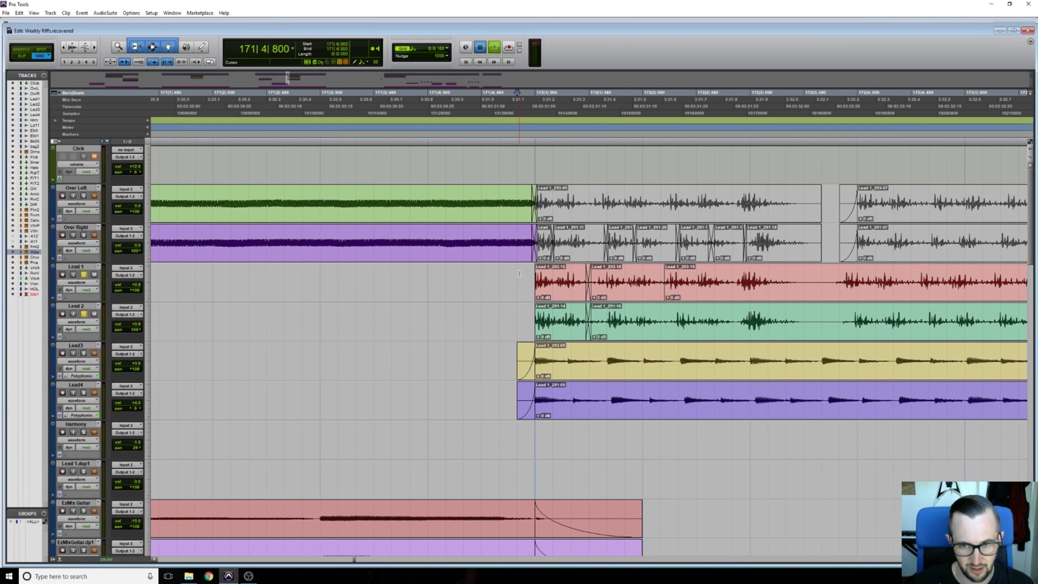
key("space")
Split the Lead 2 clip at 172|2|290, just after the Lead 1 clip boundary
left_click(651, 284)
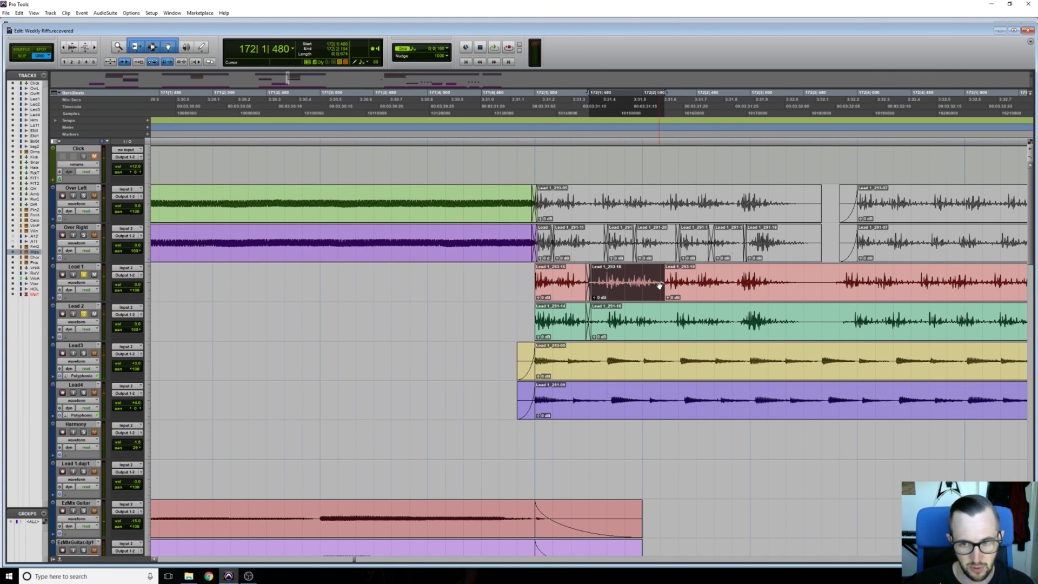
scroll(595, 287, "up", 2)
scroll(615, 292, "right", 3)
scroll(615, 294, "down", 1)
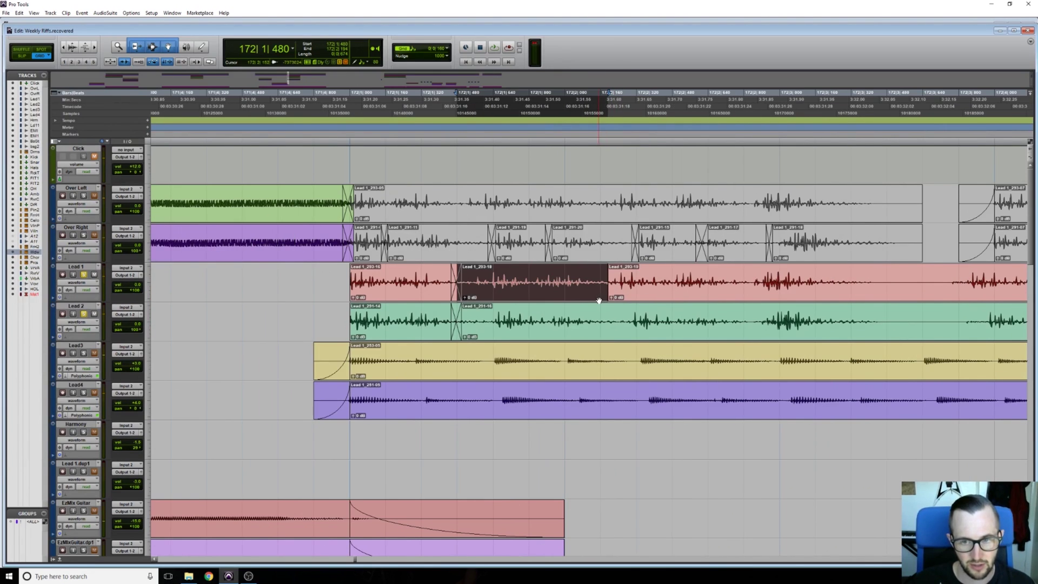
left_click(474, 313)
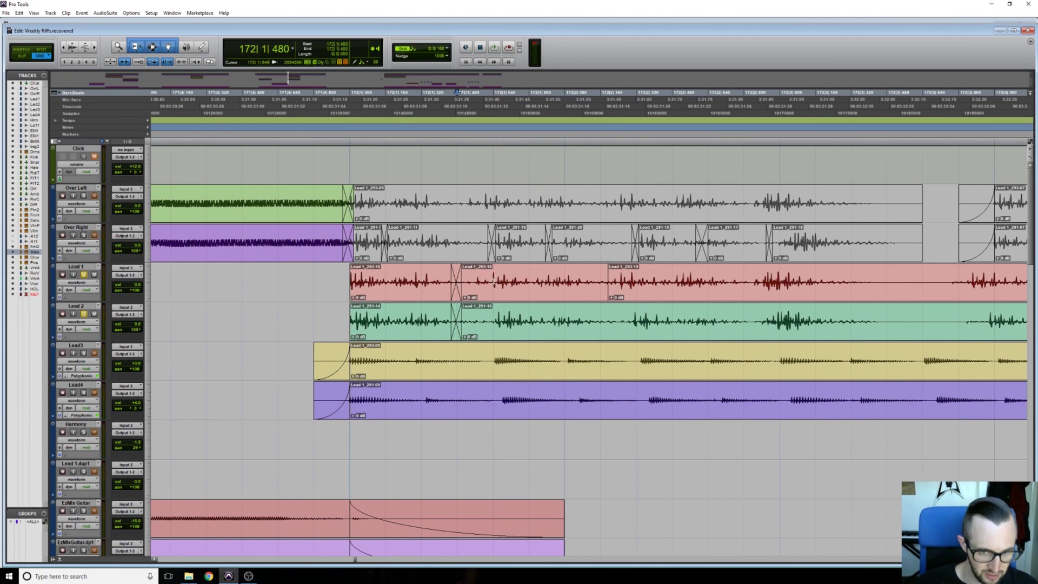
left_click(490, 291)
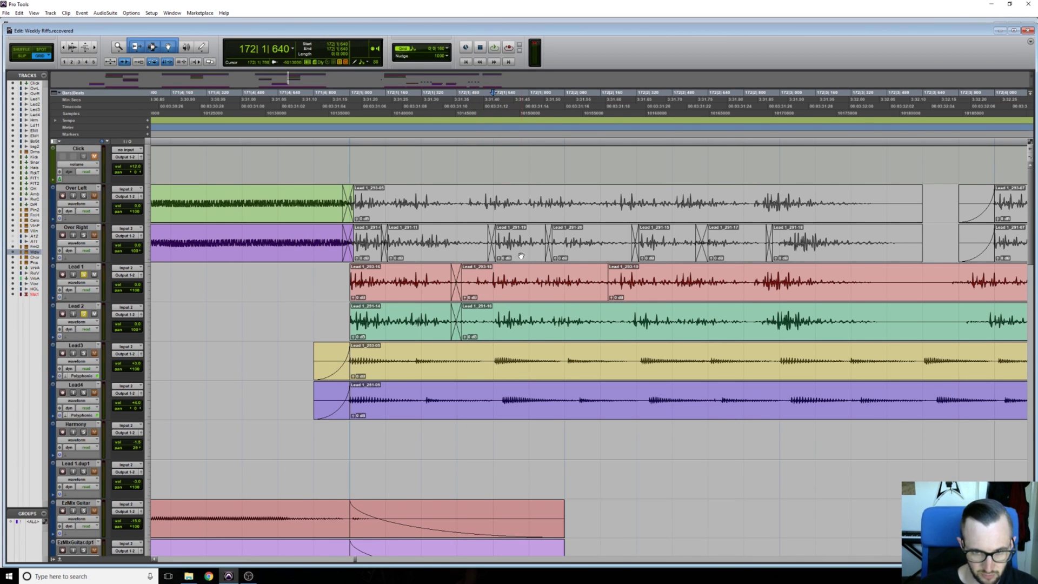
left_click(567, 309)
left_click(631, 323)
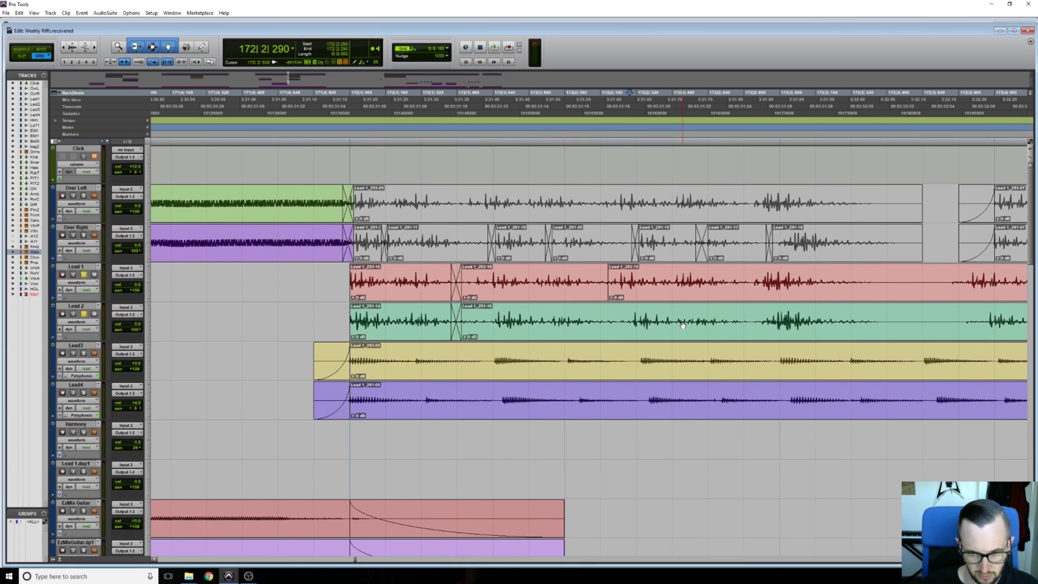
key("r")
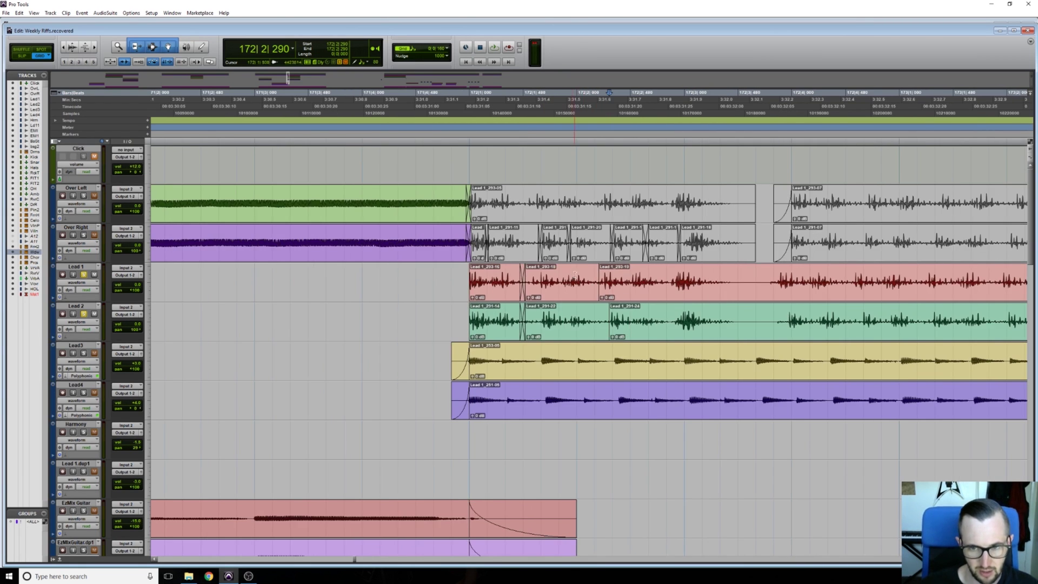
Split Lead 1 at 172|2|224 and move the following Lead 1 and Lead 2 clips to start at 172|2|320
left_click(598, 282)
left_click(602, 282)
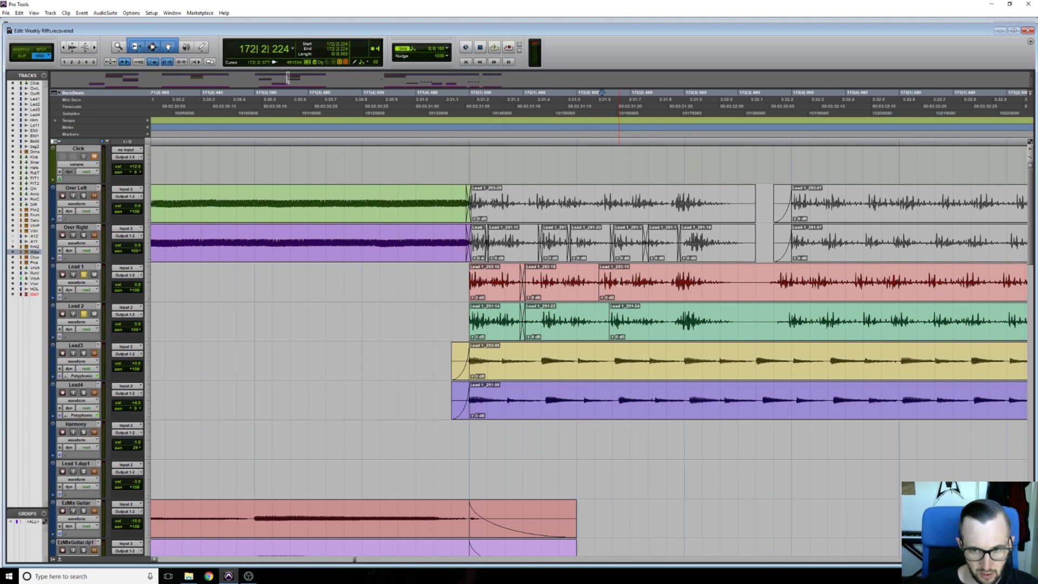
key("ctrl+e")
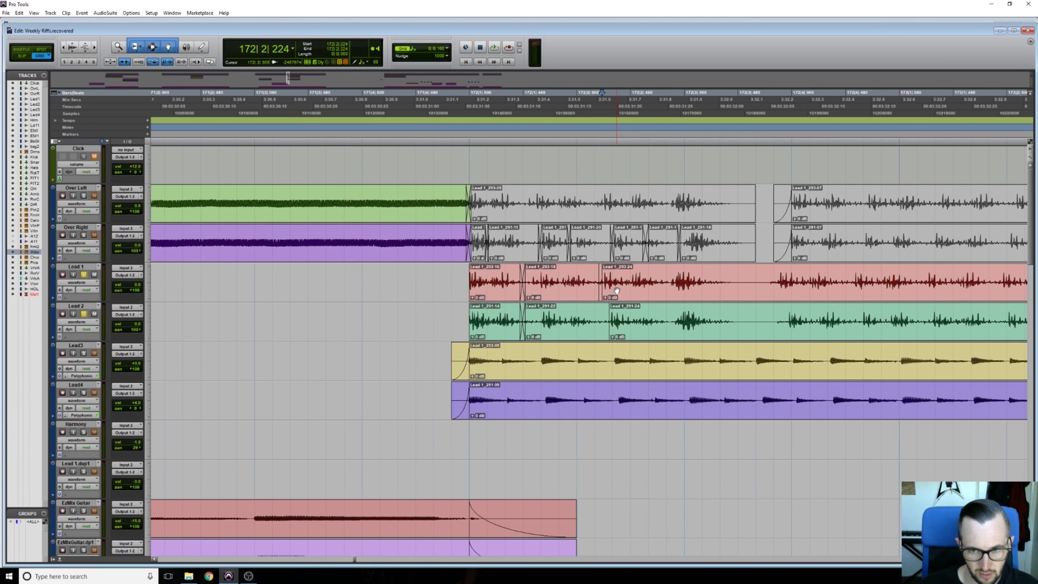
left_click_drag(616, 290, 624, 292)
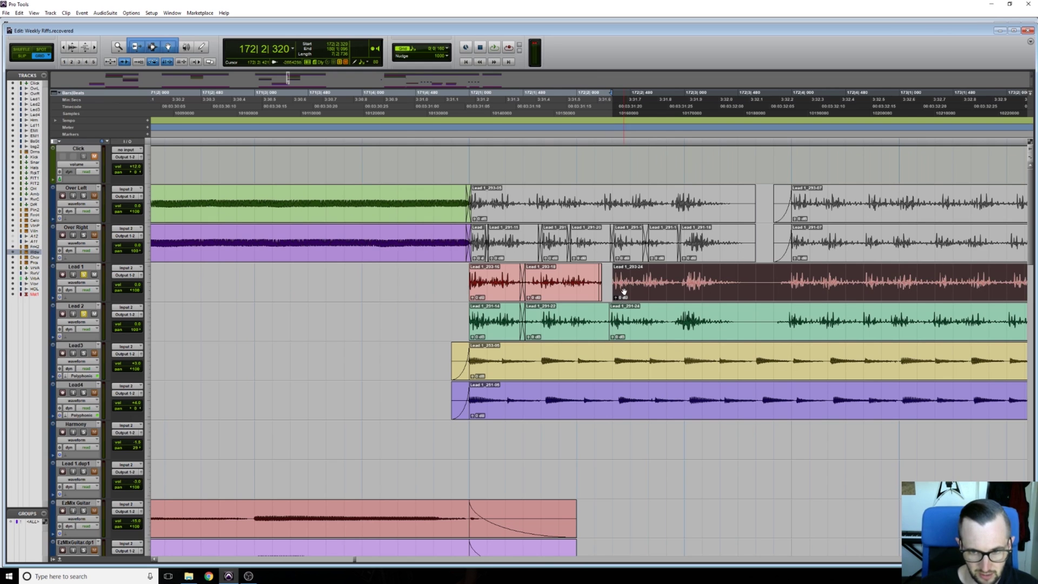
left_click_drag(623, 334, 627, 335)
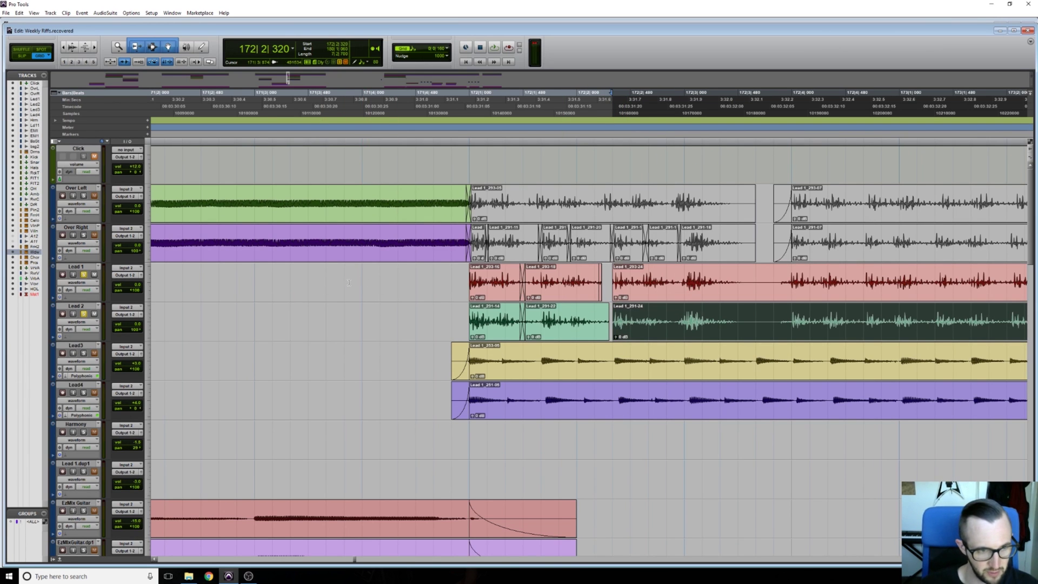
Play the moved Lead 1 and Lead 2 clips from 171|3|000
left_click(309, 277)
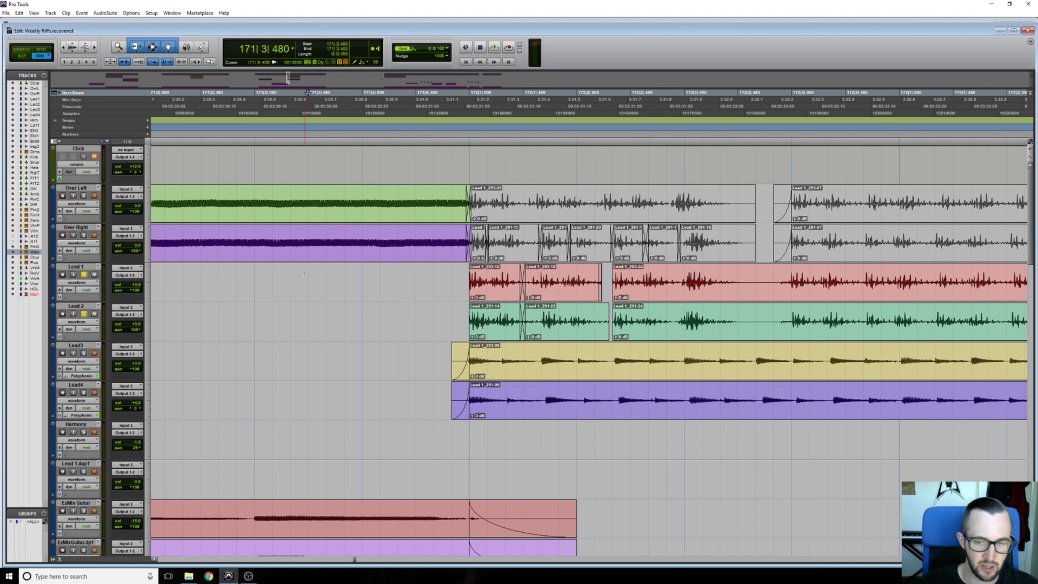
left_click(253, 278)
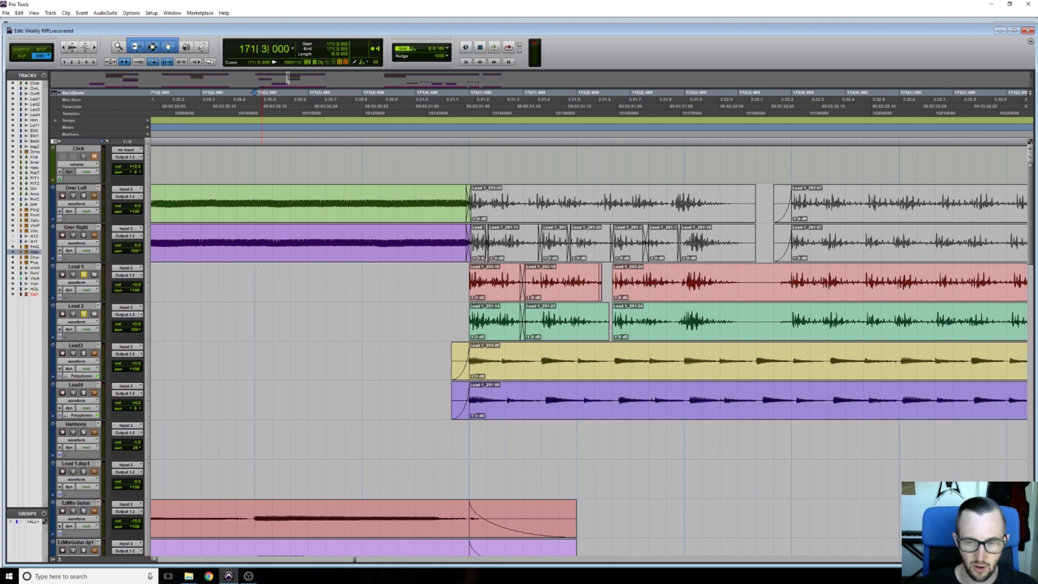
key("space")
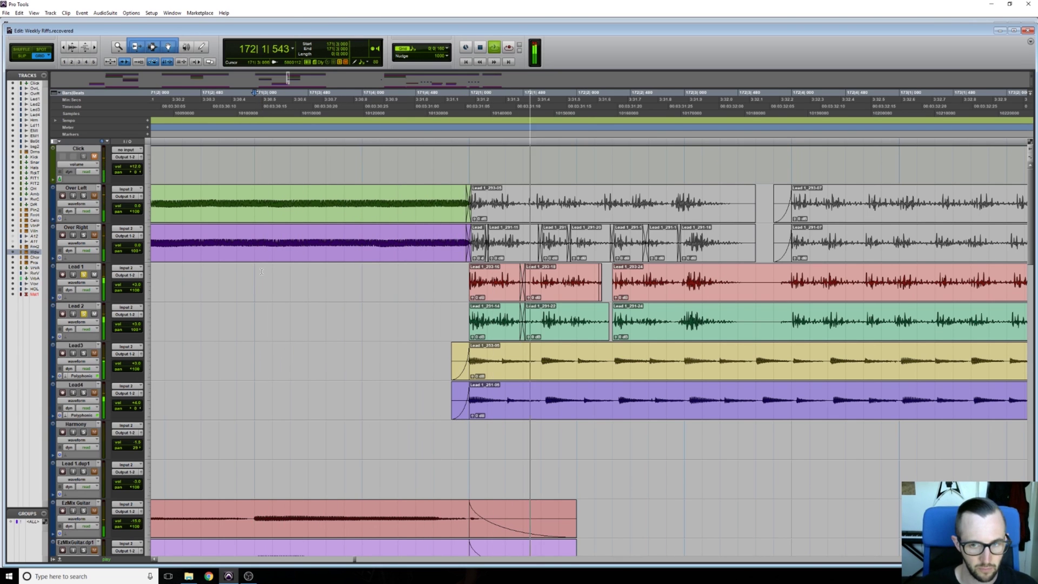
key("space")
Select the Lead 1 and Lead 2 clips starting at 172|2|320 and extend their starts back to 172|2|160
left_click(632, 296)
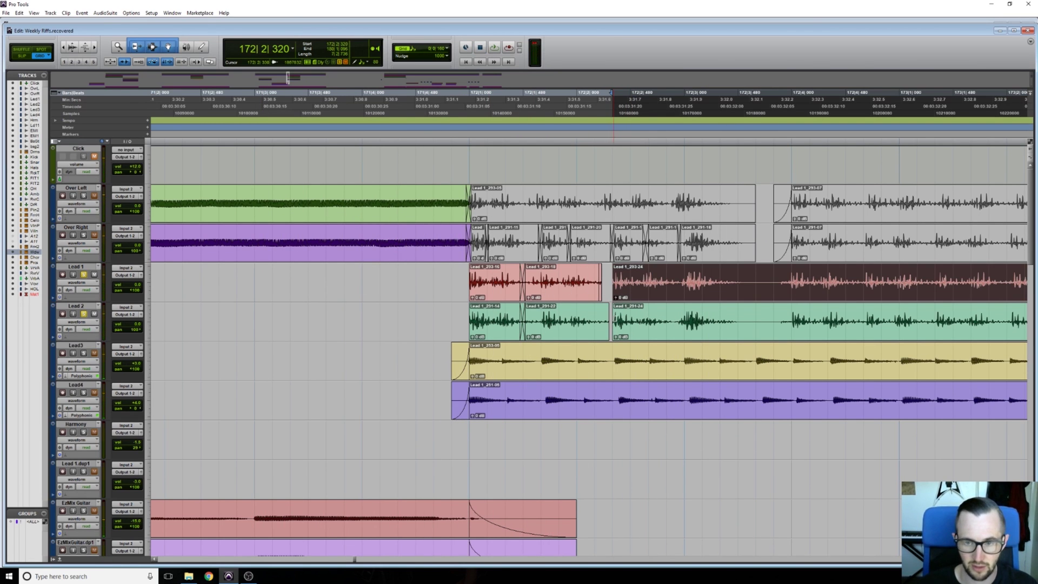
left_click(616, 323, "shift")
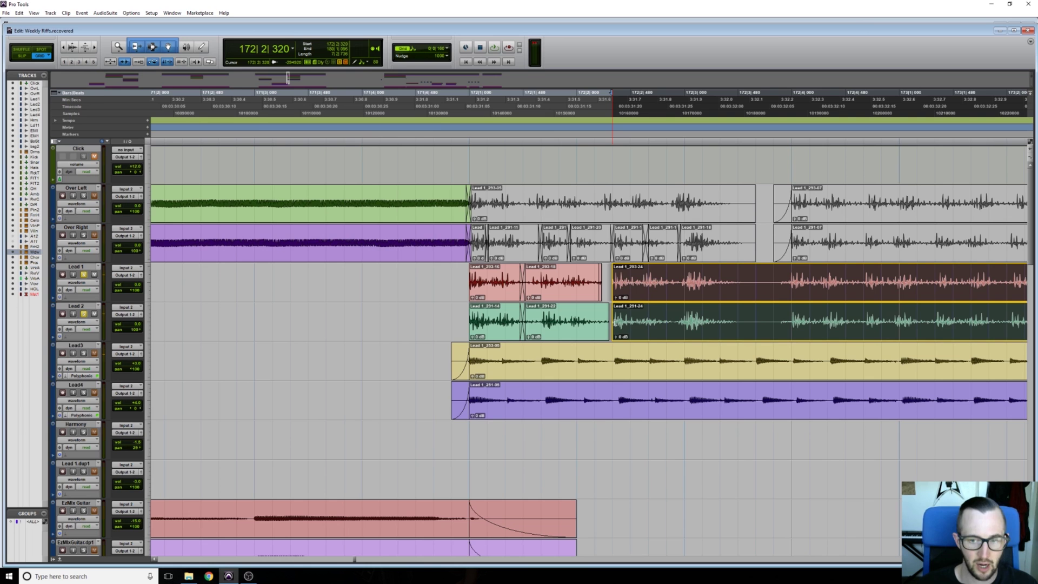
left_click_drag(616, 323, 588, 296)
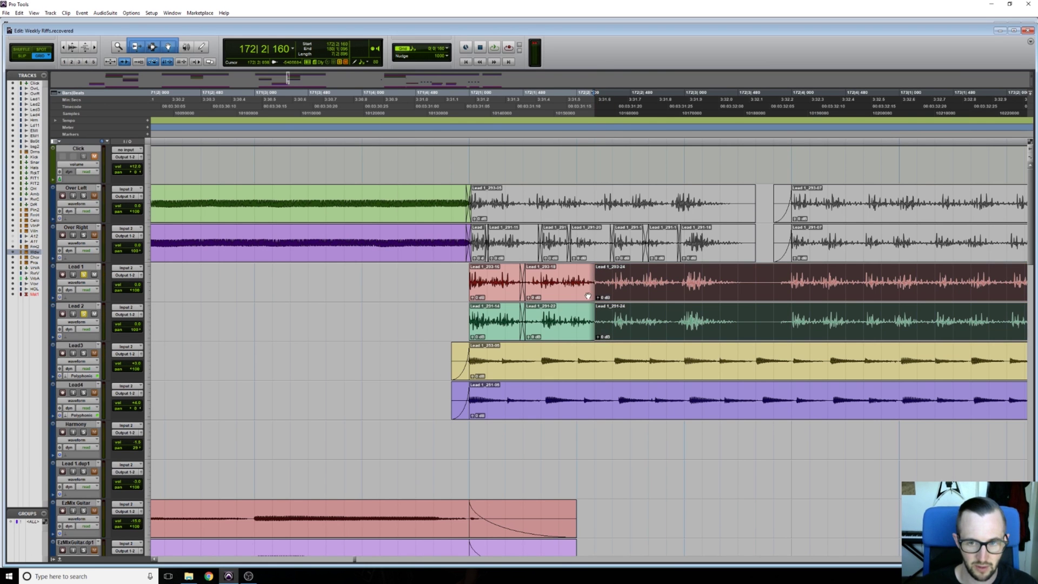
Add equal-gain crossfades on Lead 1 and Lead 2 across the clip boundary at 172|2|160, starting at 172|2|130
key("ctrl+bracketright")
key("ctrl+bracketright")
key("ctrl+bracketright")
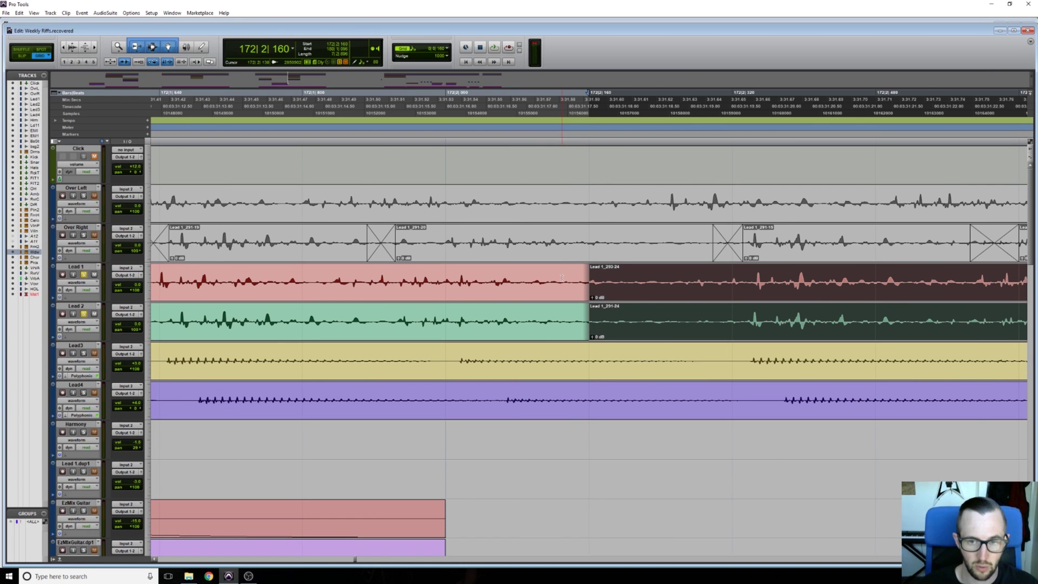
left_click_drag(562, 278, 610, 312)
key("ctrl+f")
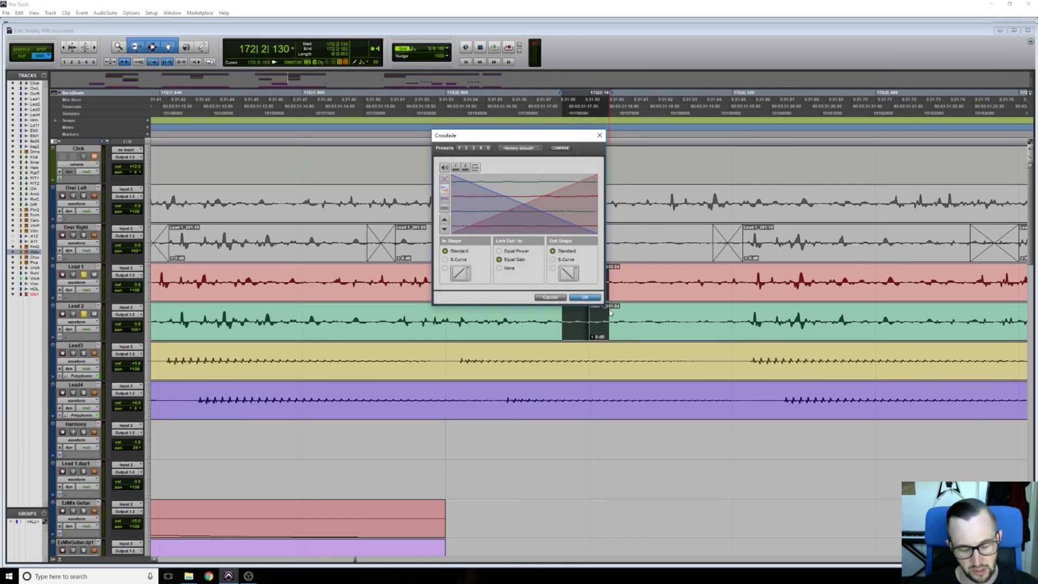
key("Return")
Play the newly crossfaded lead passage from 171|4|800
key("ctrl+bracketleft")
key("ctrl+bracketleft")
key("ctrl+bracketleft")
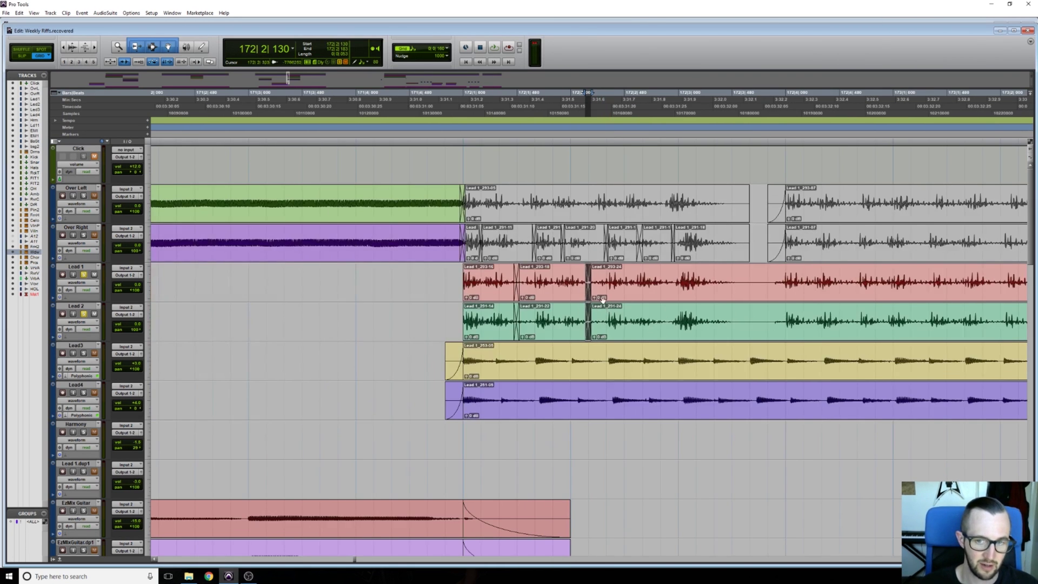
left_click(448, 280)
key("space")
key("space")
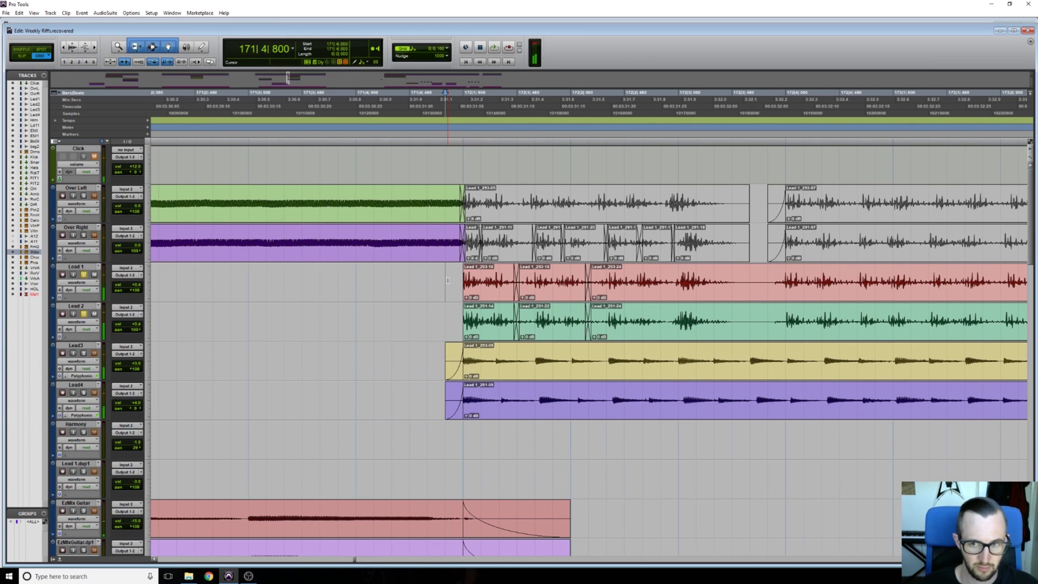
Examine the Lead 1 transients around 172|3|000 to locate the next split point
left_click(644, 277)
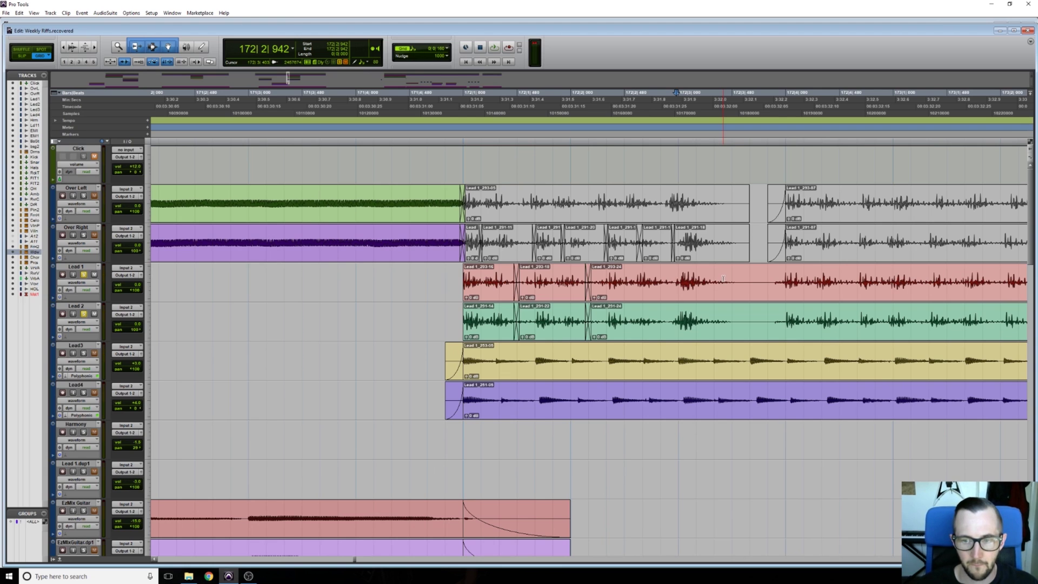
key("Tab")
left_click(676, 281)
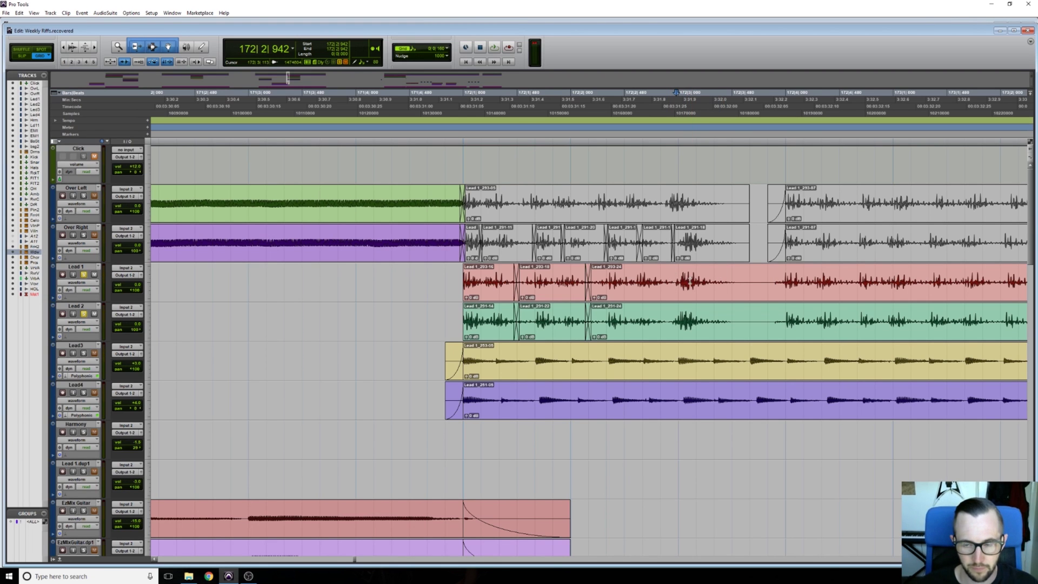
key("ctrl+Tab")
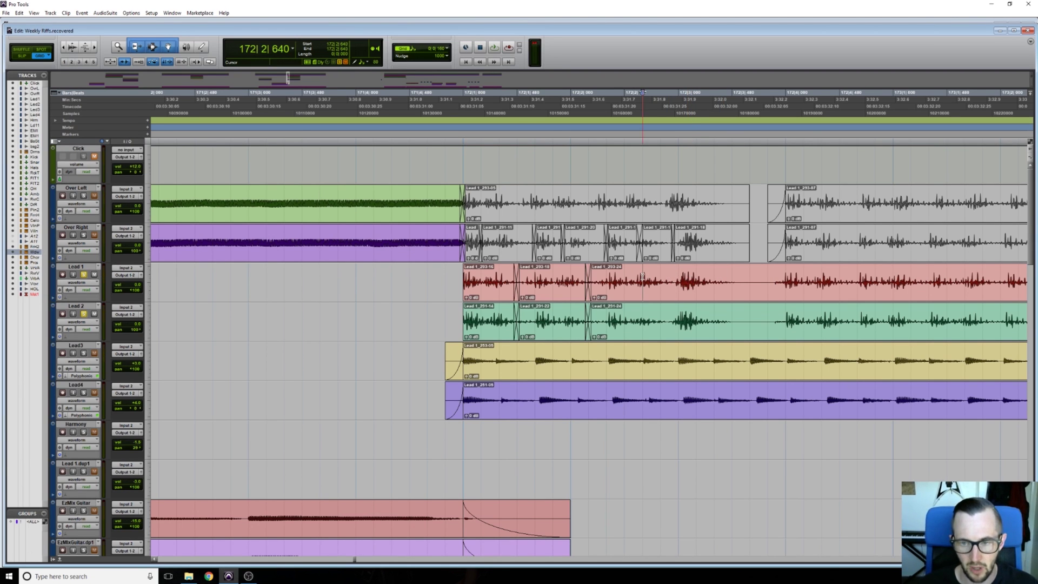
key("Tab")
key("ctrl+bracketright")
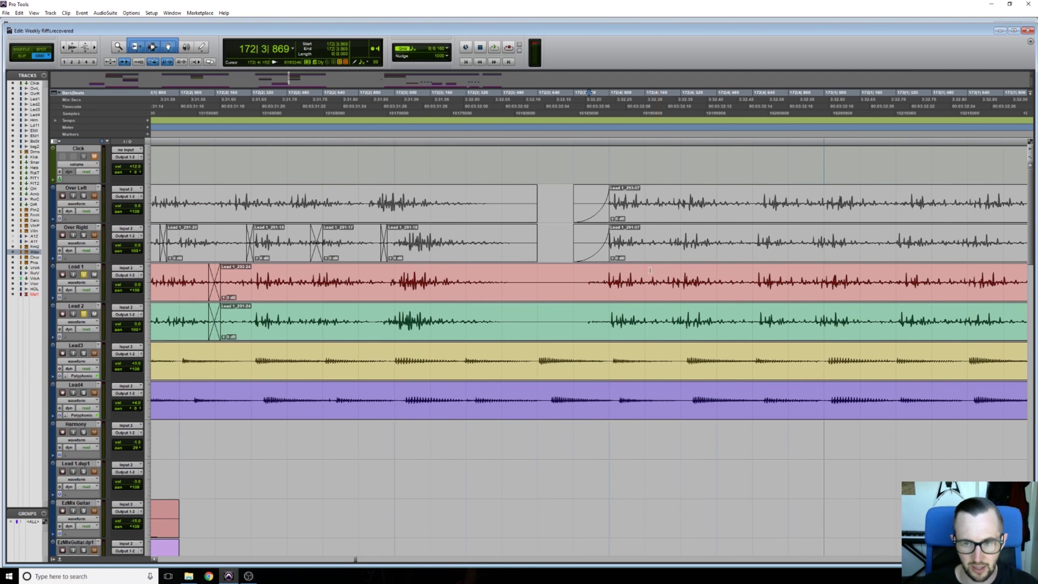
scroll(488, 285, "left", 3)
scroll(573, 289, "down", 1)
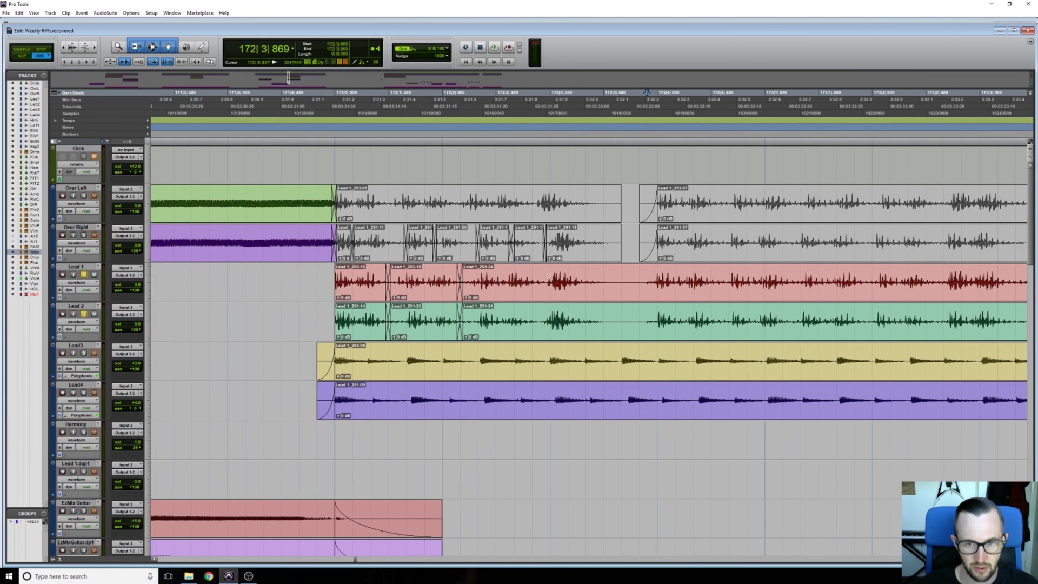
left_click(534, 281)
scroll(535, 280, "up", 1)
scroll(535, 278, "down", 1)
key("Tab")
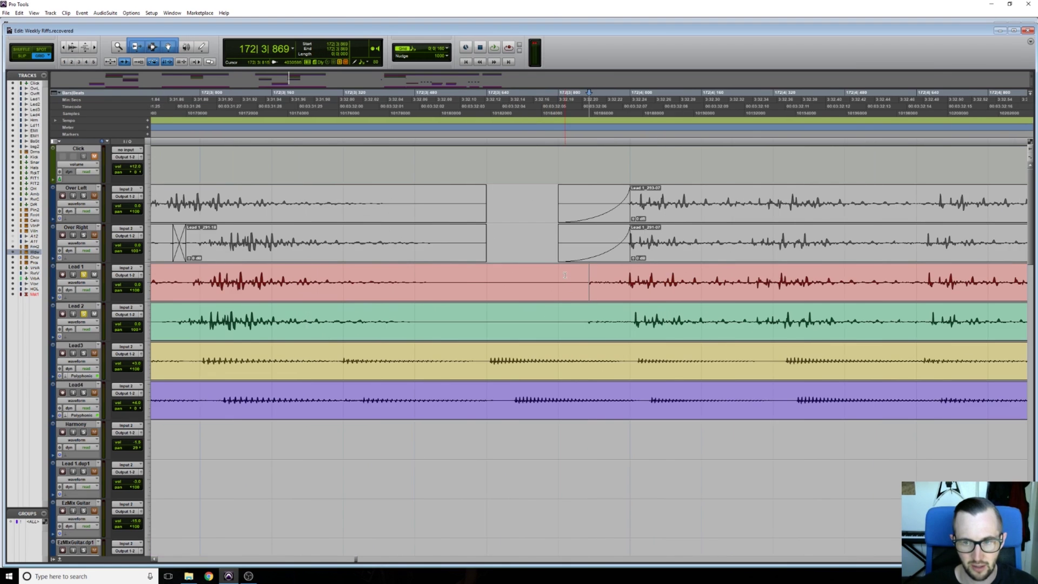
key("ctrl+bracketleft")
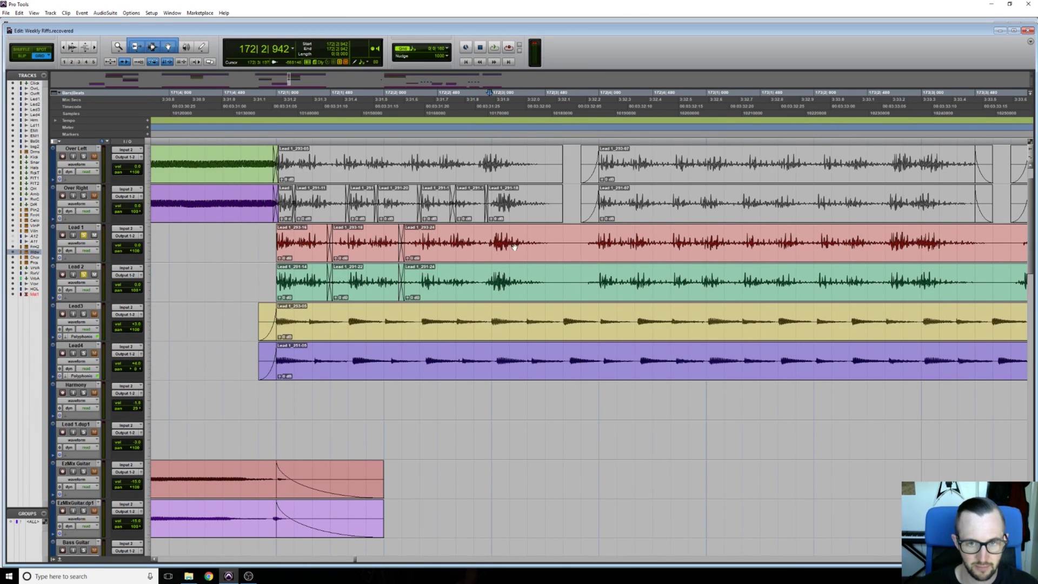
Switch to Slip mode and split Lead 1 at the transient at 172|3|029
left_click(490, 241)
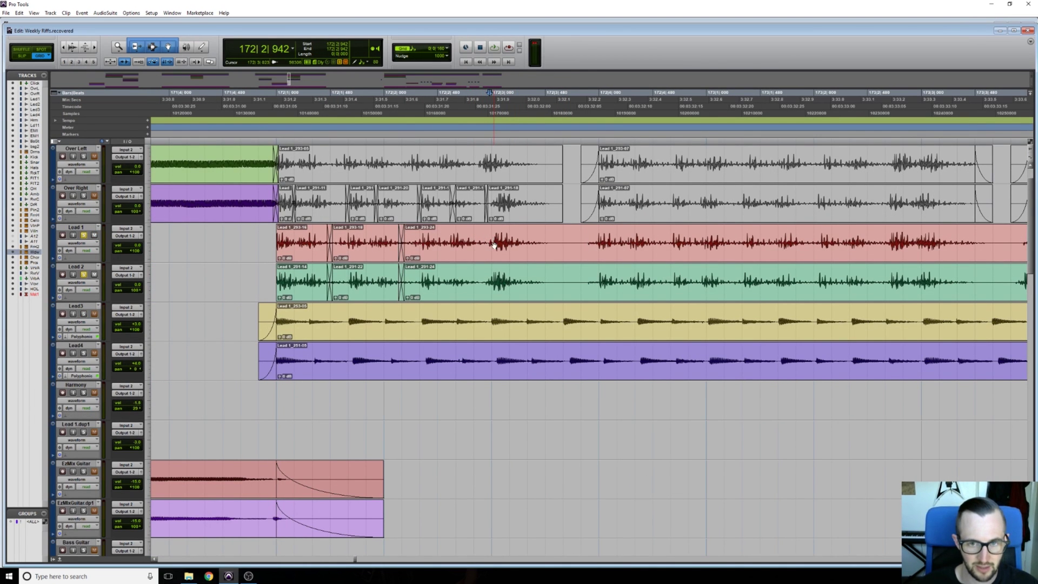
left_click(19, 56)
key("ctrl+bracketright")
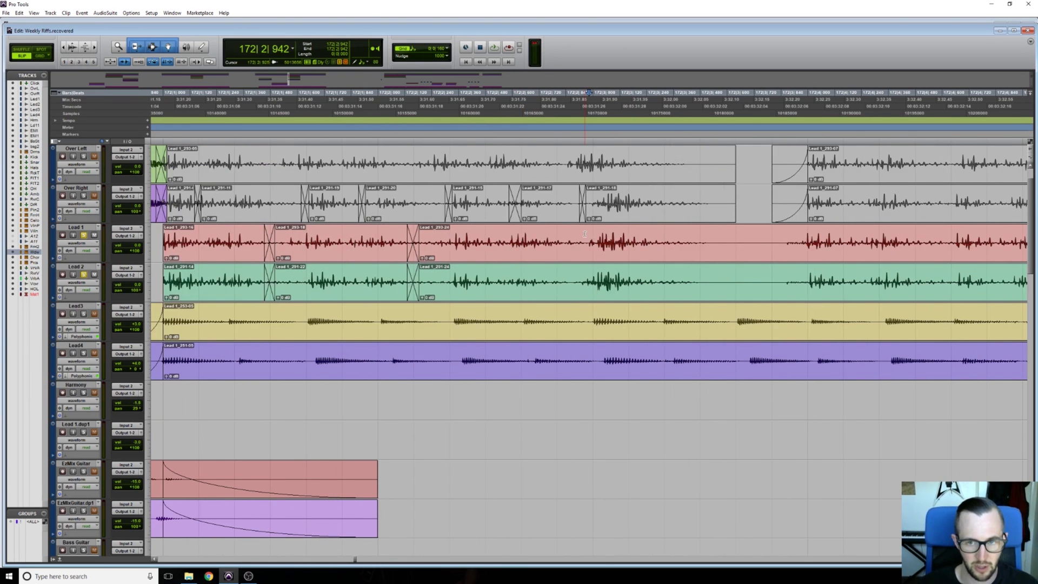
key("ctrl+bracketright")
key("Tab")
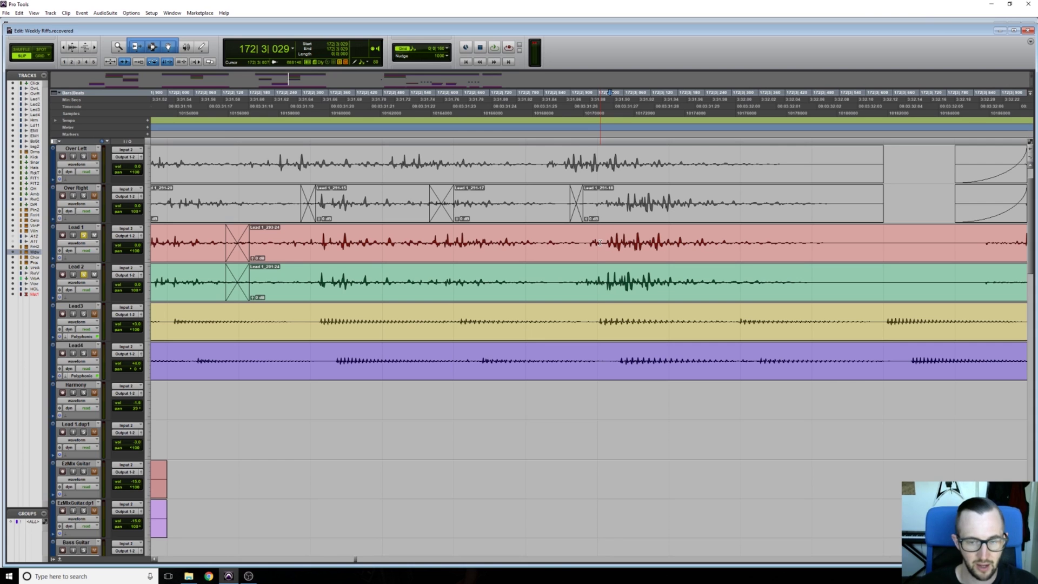
Split Lead 2 at 172|2|913, before the matching transient
left_click(589, 277)
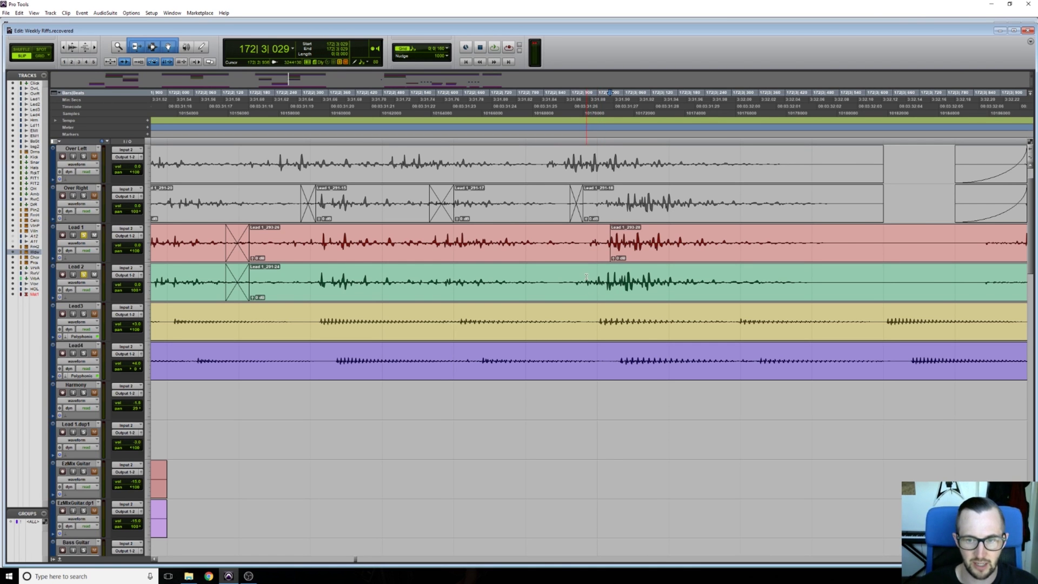
key("Tab")
key("ctrl+bracketleft")
key("ctrl+bracketleft")
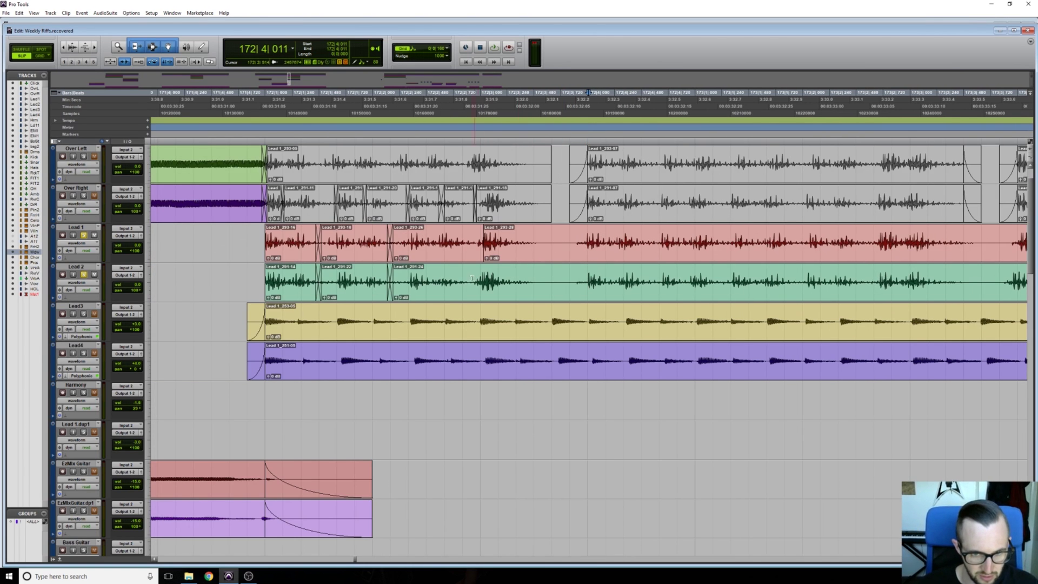
left_click(474, 278)
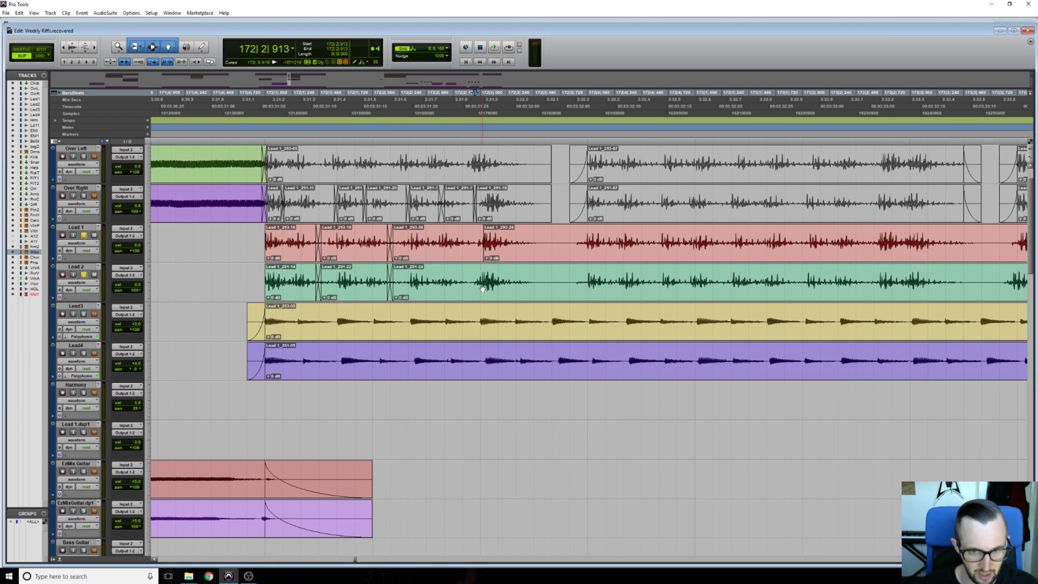
key("ctrl+e")
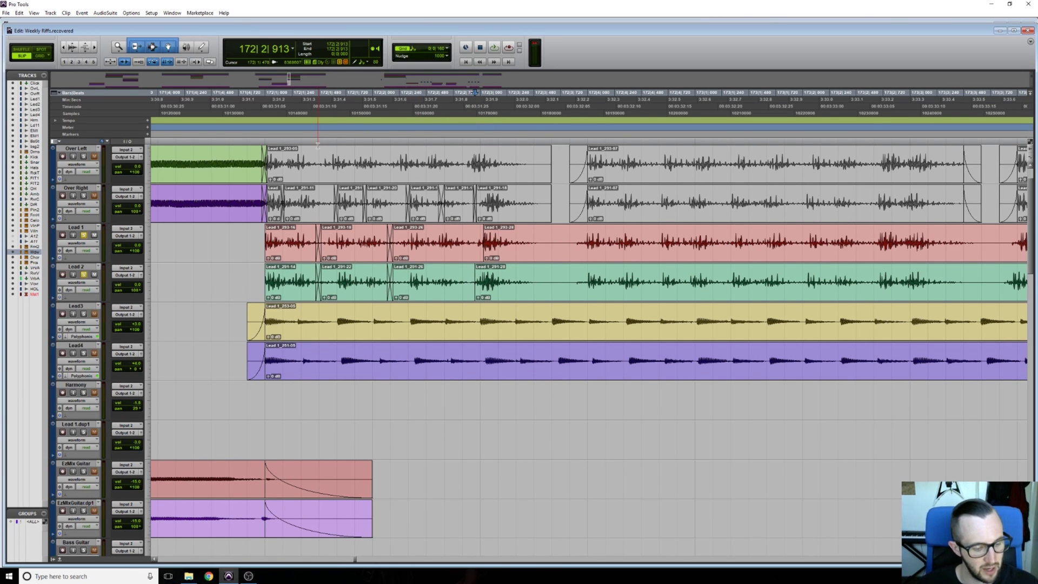
Switch to Grid mode and move the split Lead 1 and Lead 2 clips to start at 172|3|000
key("F4")
left_click(511, 256)
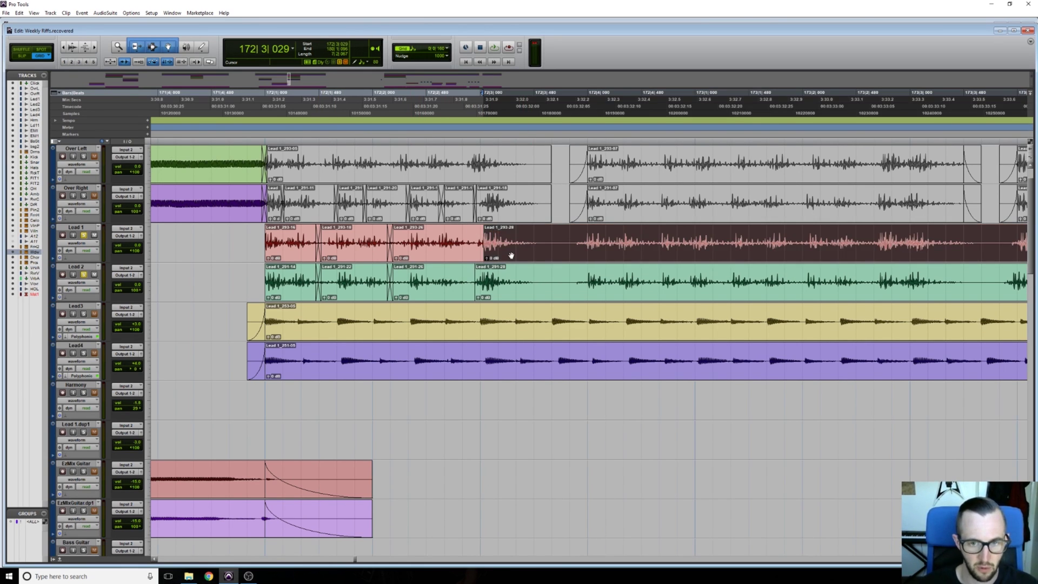
left_click_drag(511, 255, 508, 255)
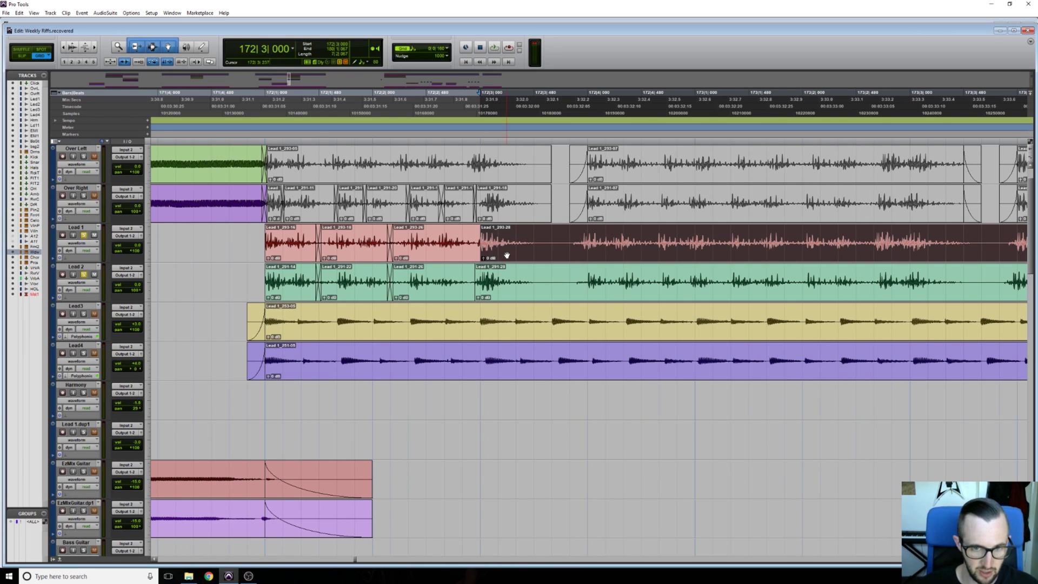
left_click(487, 298)
key("r")
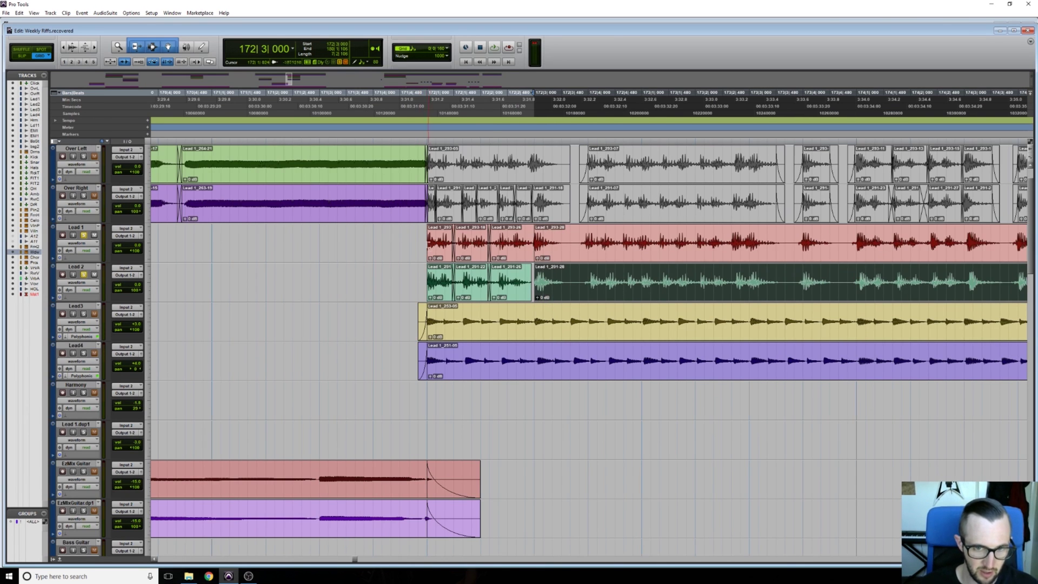
Play the Lead 1 and Lead 2 passage across the newly aligned clips
left_click(407, 238)
key("space")
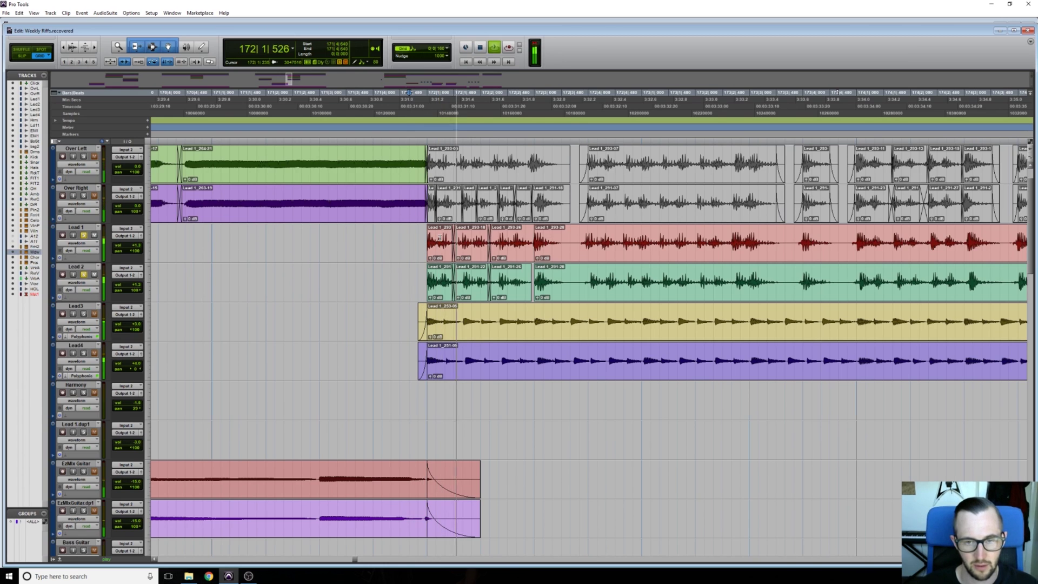
key("space")
Fill the gap before 172|3|000 by extending the Lead 1 and Lead 2 clip starts back to 172|2|800
left_click(547, 243)
key("t")
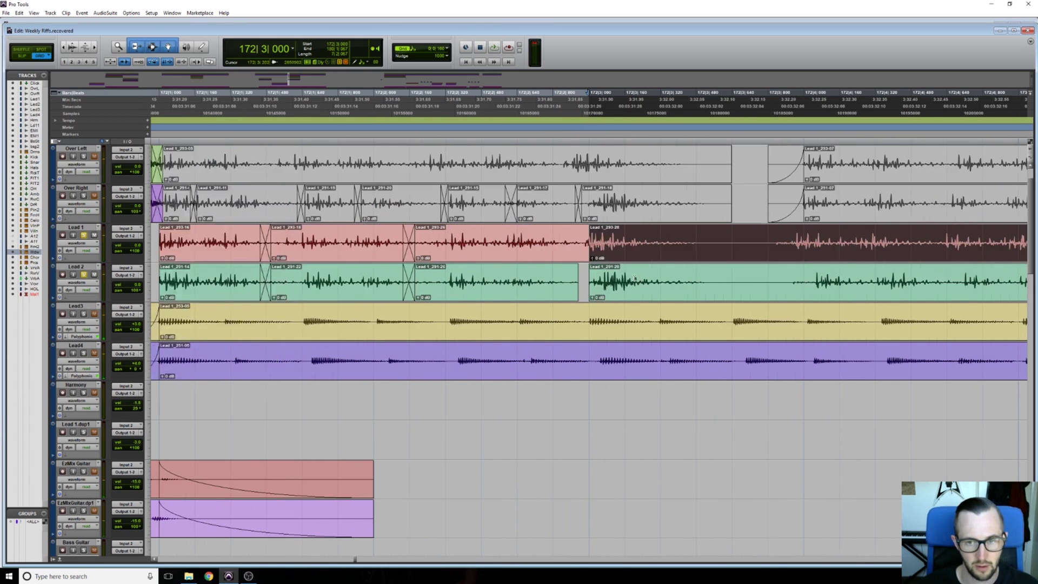
left_click(591, 280, "shift")
left_click_drag(591, 280, 572, 281)
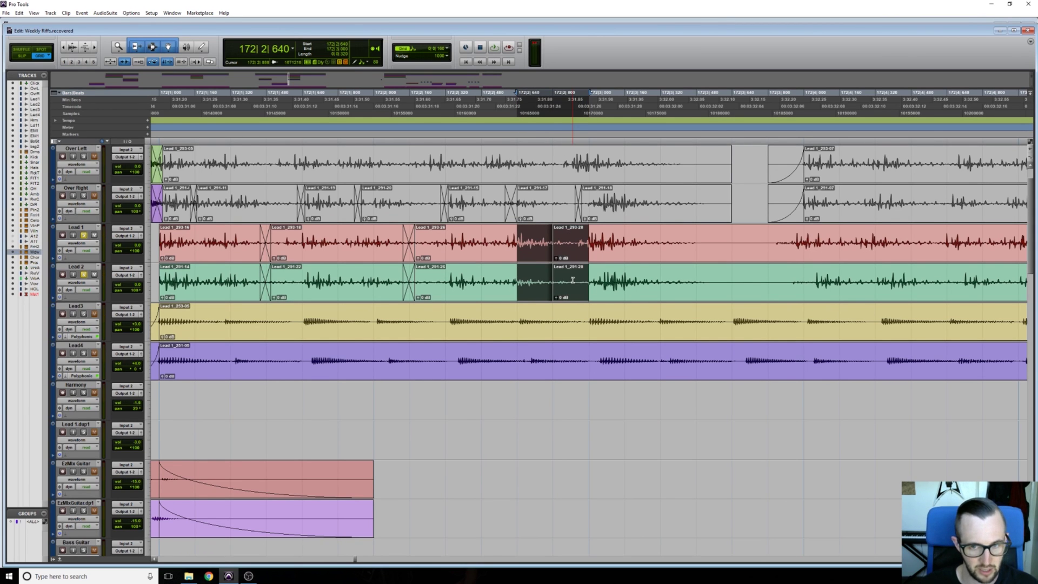
Crossfade the Lead 1 and Lead 2 clip joins around 172|2|800
left_click(516, 244)
left_click_drag(542, 243, 560, 263)
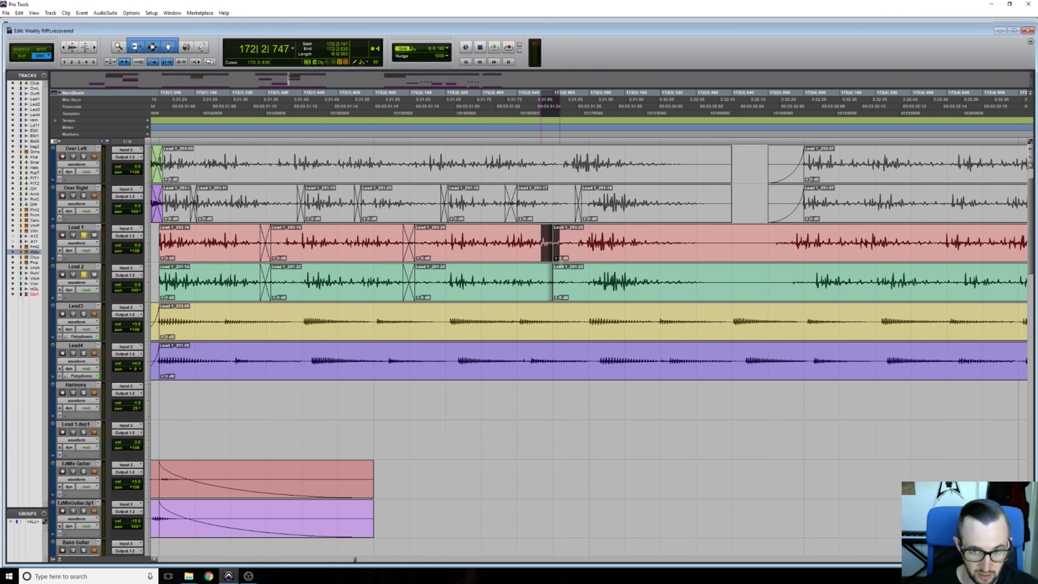
key("ctrl+f")
key("Return")
key("r")
key("r")
key("r")
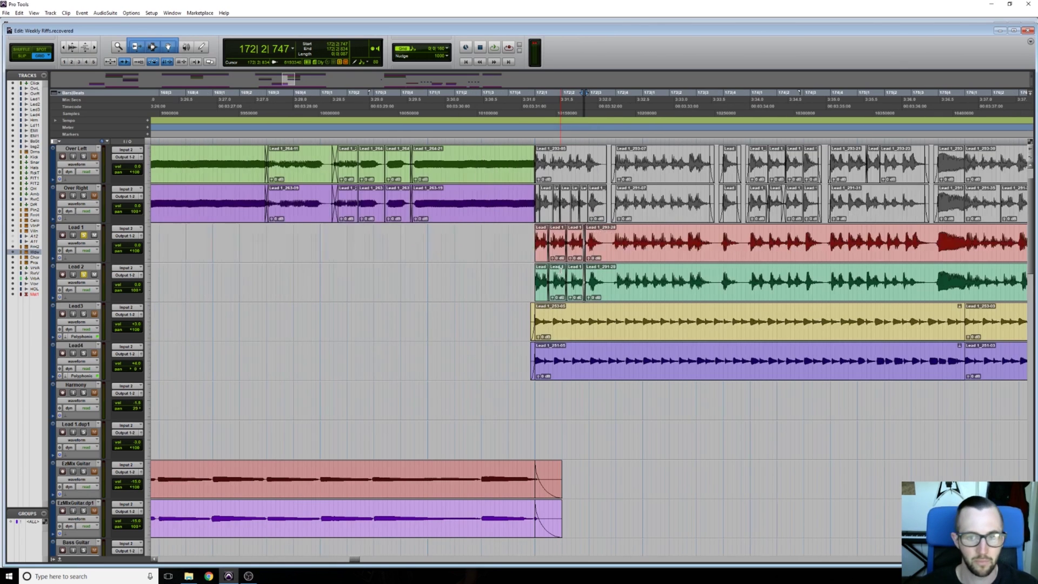
Play the lead passage over the new crossfade, starting from 171|4|320, 171|4|800 and 171|4|480
key("space")
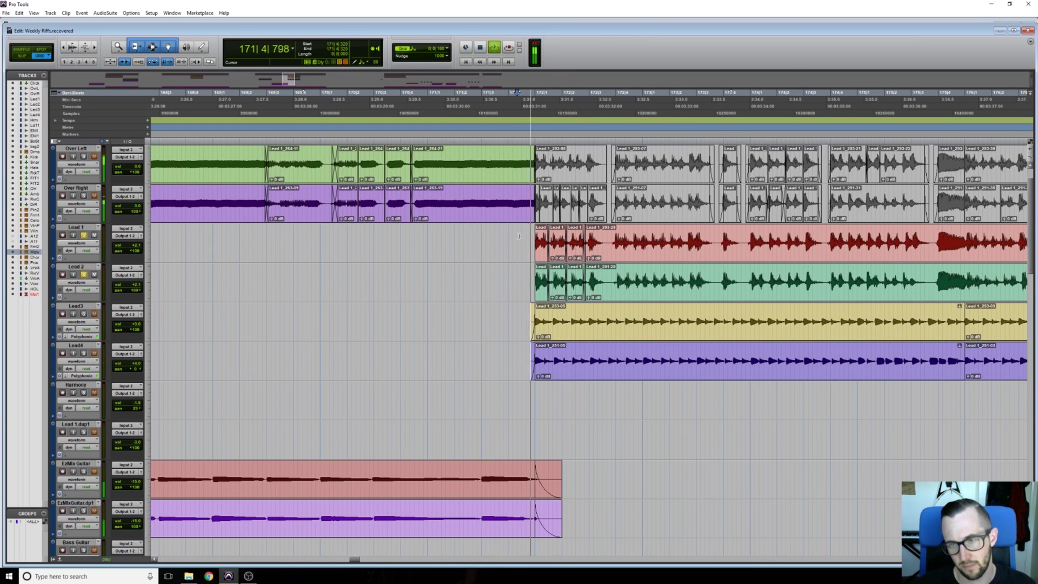
key("space")
left_click(595, 238)
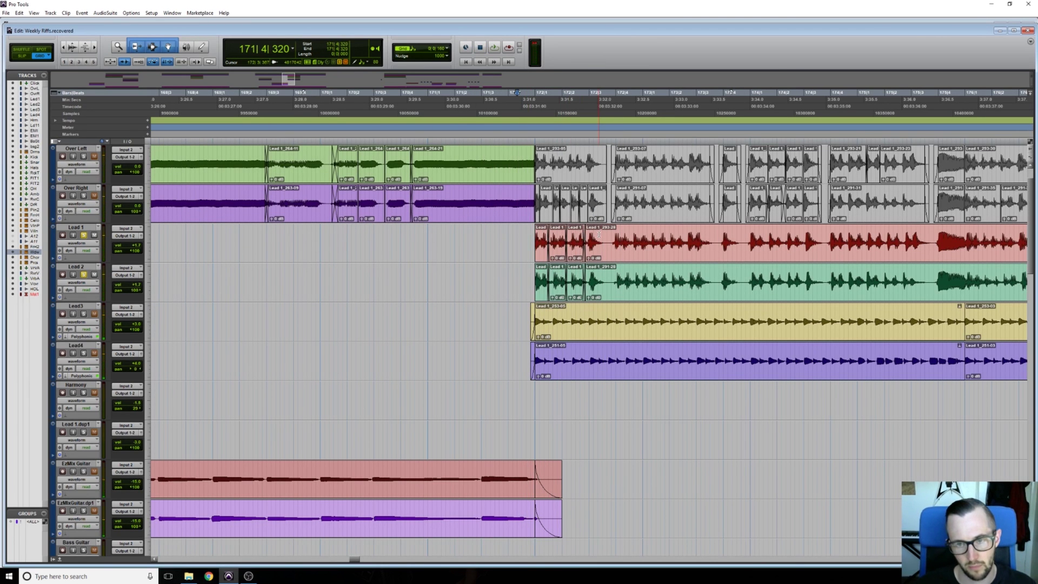
key("t")
key("t")
left_click(326, 240)
key("space")
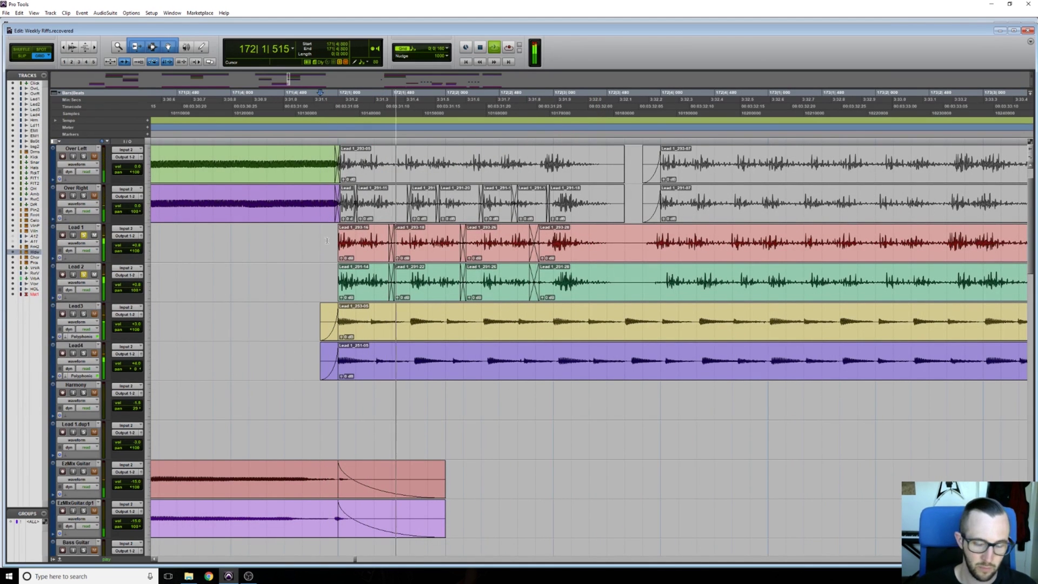
key("space")
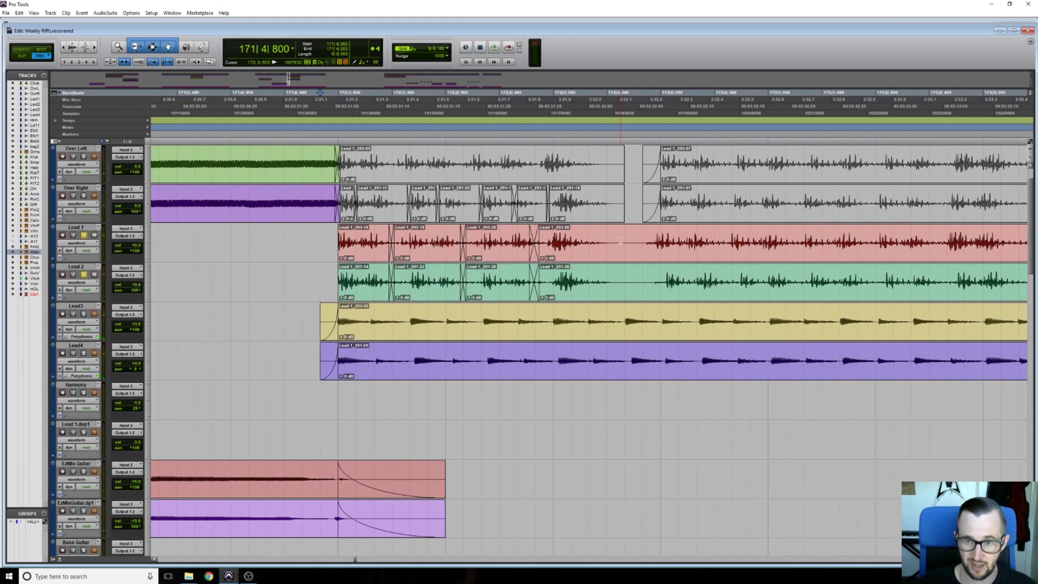
left_click(625, 240)
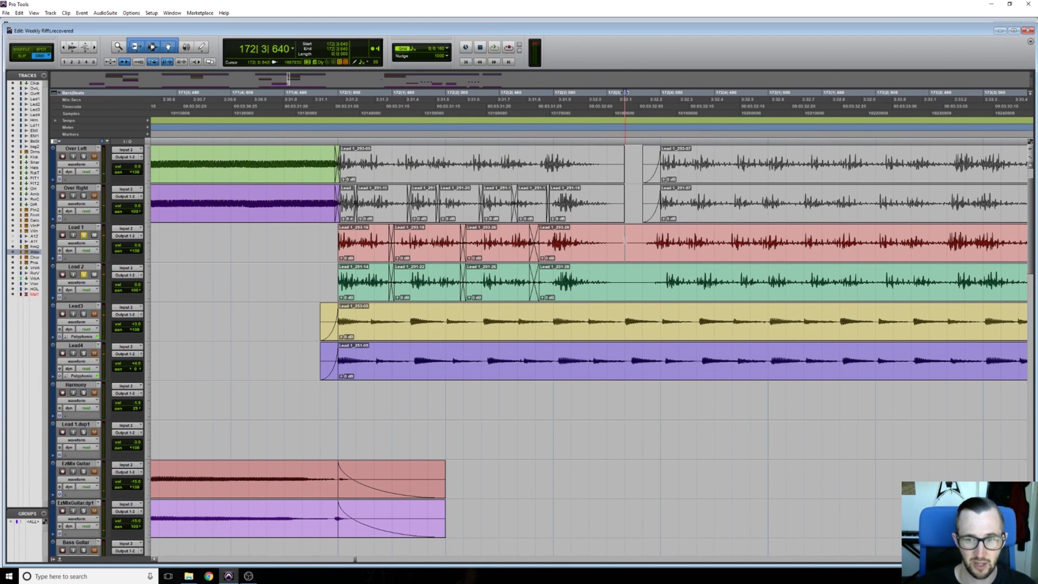
left_click(293, 241)
key("space")
key("space")
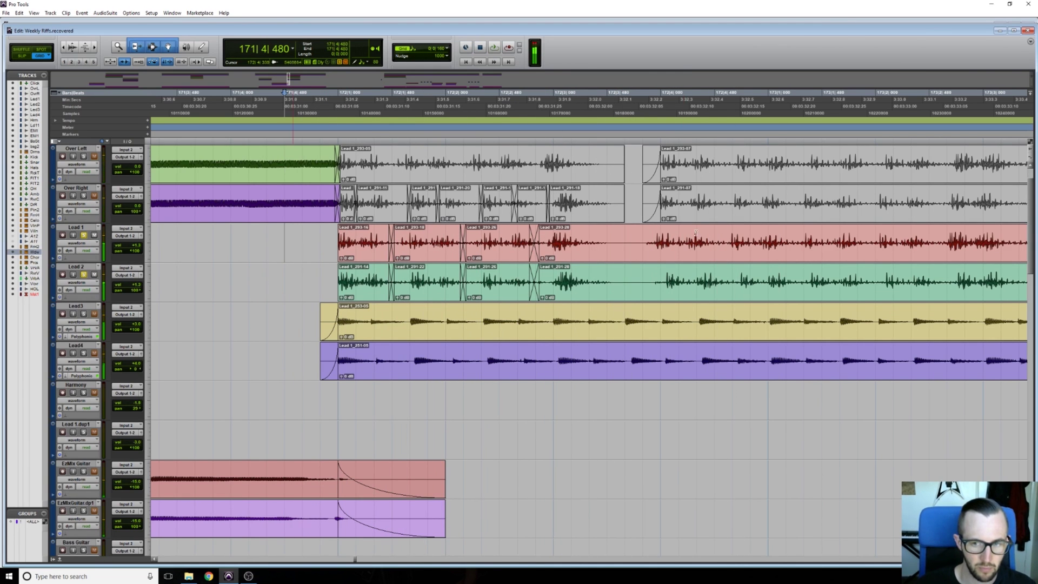
Solo Over Left and Over Right instead of Lead 1 and Lead 2, and play them from 171|4|480
left_click(645, 277)
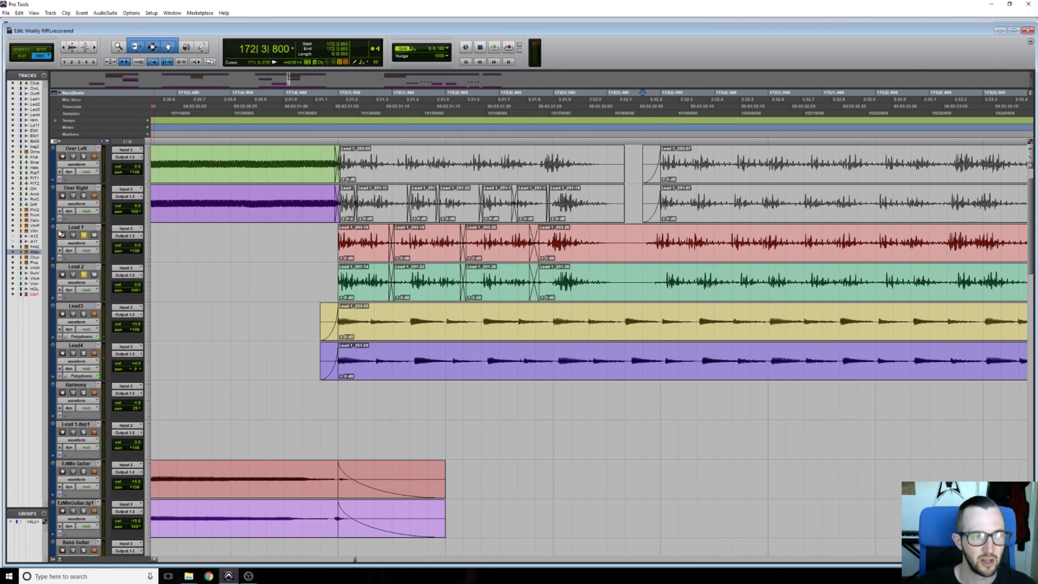
left_click(84, 236)
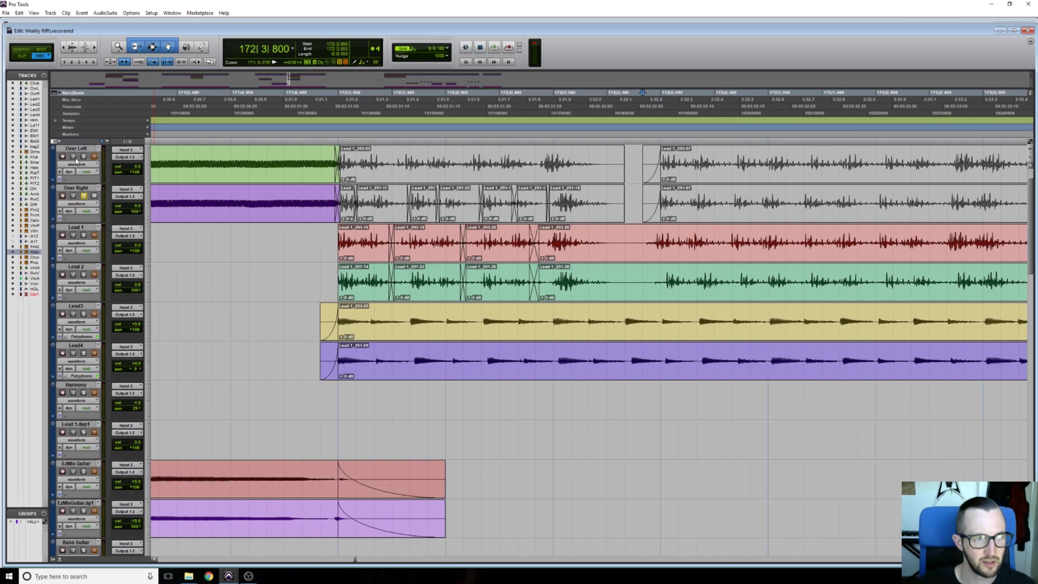
left_click(74, 156)
left_click(74, 157)
left_click(291, 234)
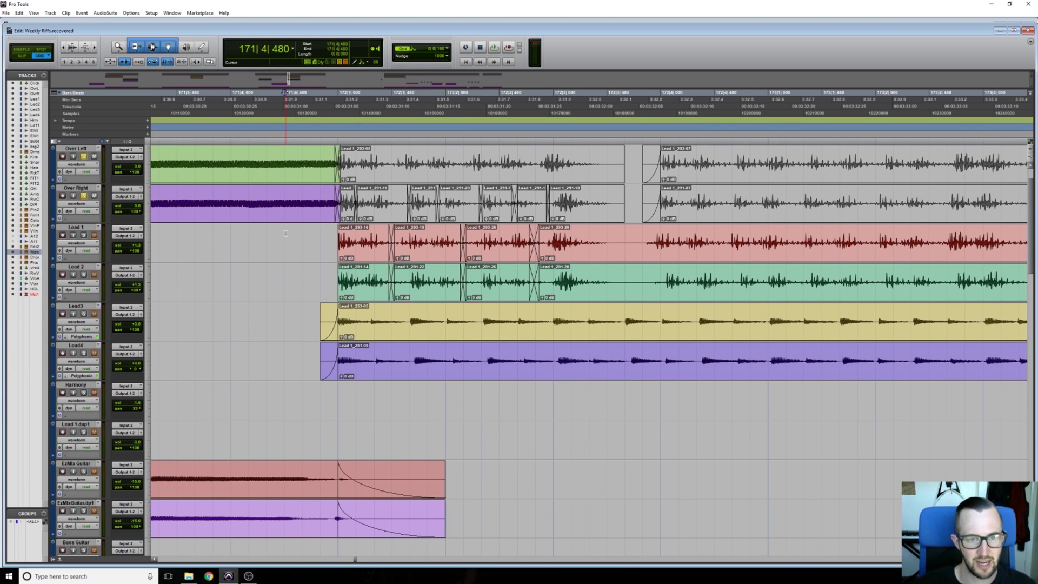
key("space")
key("space")
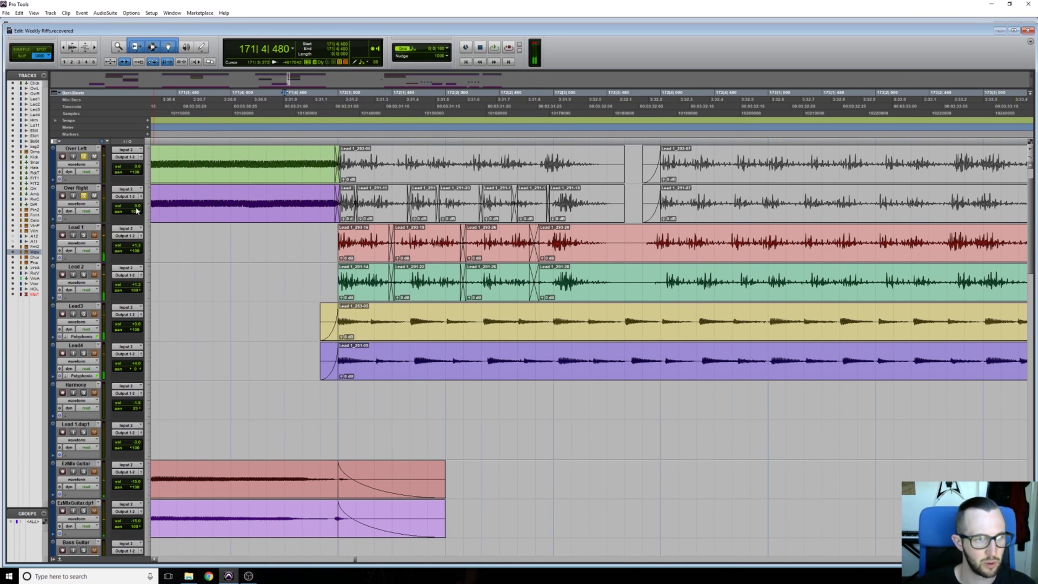
Unmute the Over Left and Over Right clips from 172|1|000 through the long clips starting at 172|4|000
left_click(361, 182)
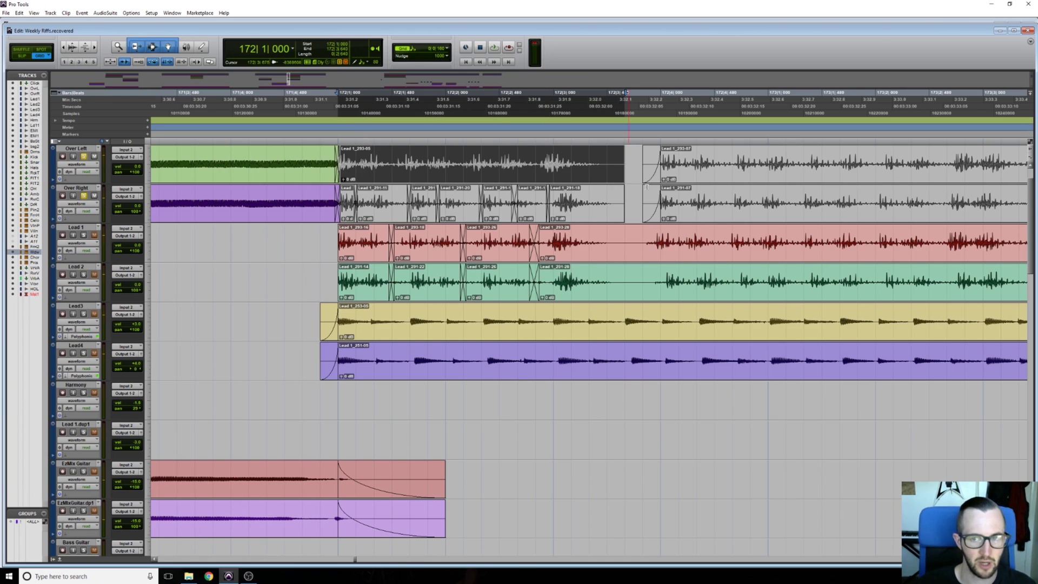
left_click(730, 172, "shift")
left_click(714, 205, "shift")
Play the unmuted Over Left and Over Right clips from 171|4|320
left_click(267, 243)
key("space")
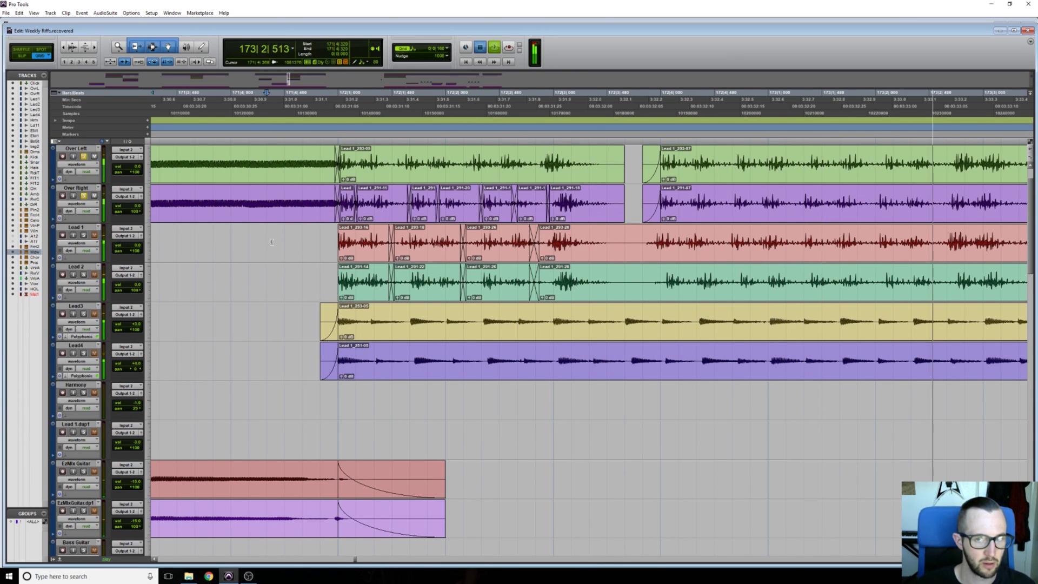
key("space")
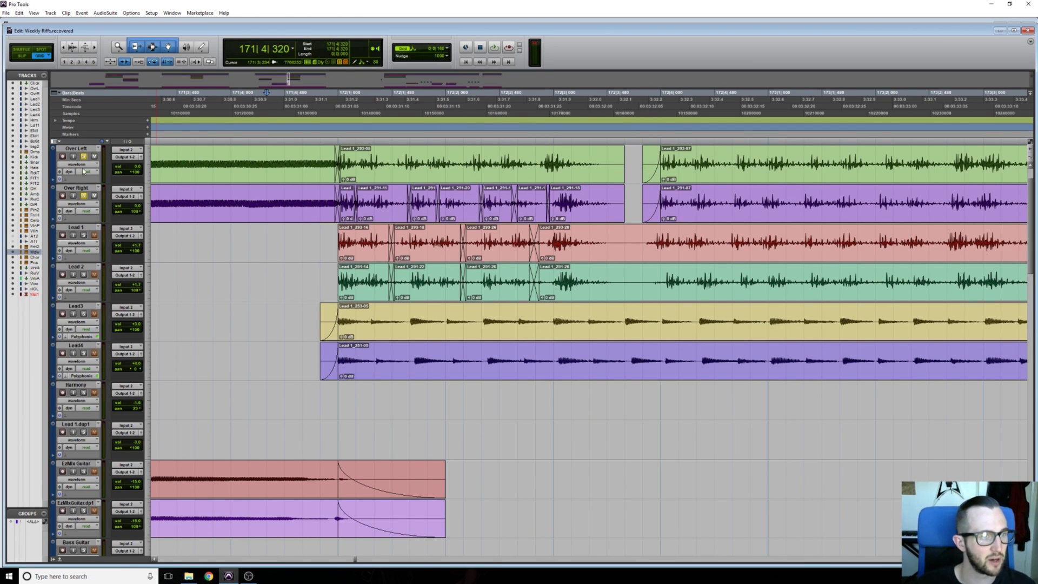
Unsolo Over Left and Over Right and solo Lead 1 and Lead 2
left_click(83, 157)
left_click(83, 196)
left_click(83, 235)
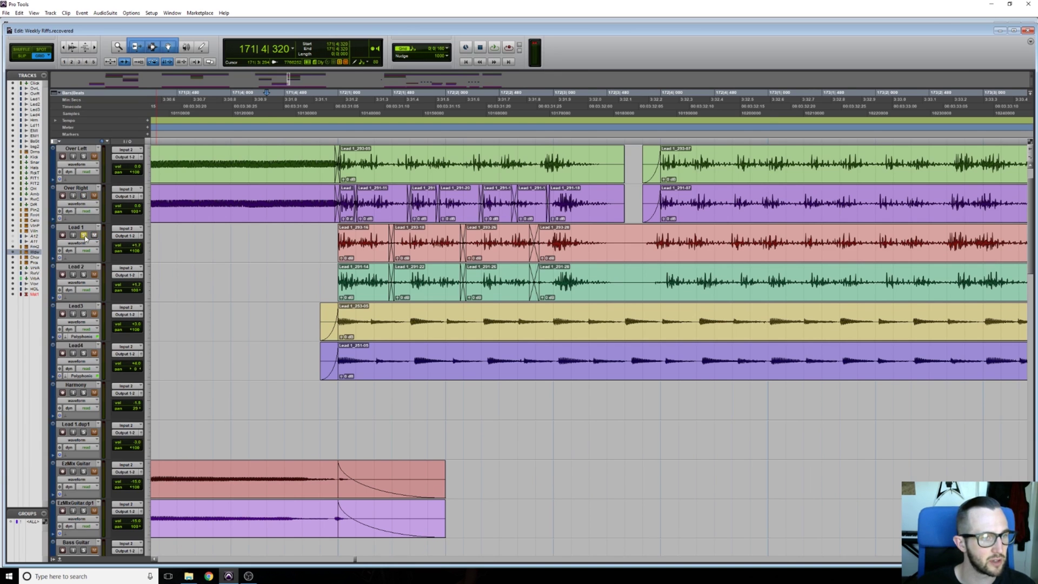
left_click(83, 275)
Switch to Slip mode and split Lead 1 at 172|3|906, just before the next transient
scroll(421, 240, "right", 4)
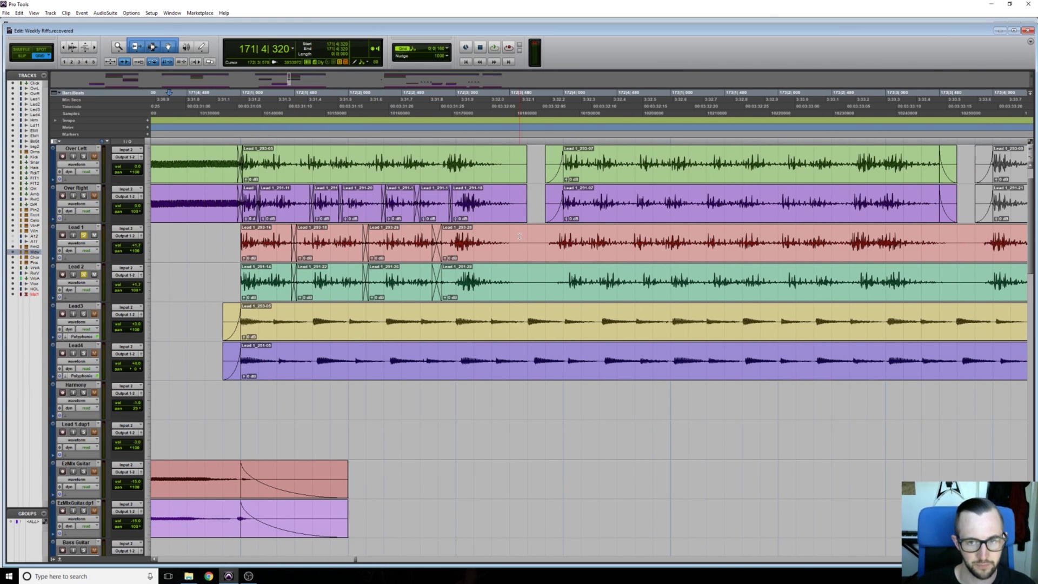
left_click(529, 237)
key("Tab")
key("Tab")
left_click(529, 236)
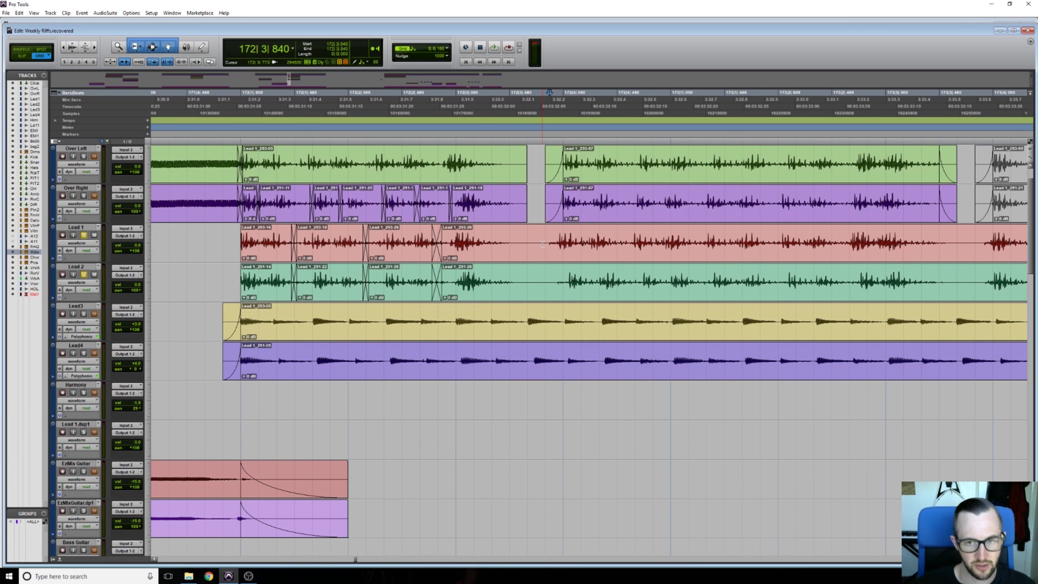
key("ctrl+bracketright")
key("ctrl+bracketright")
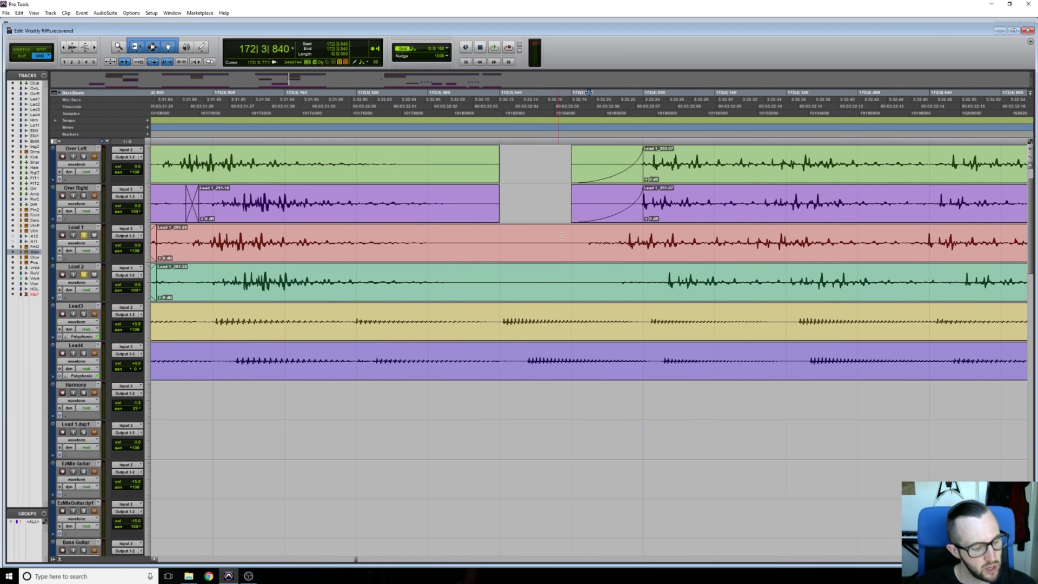
left_click(596, 238)
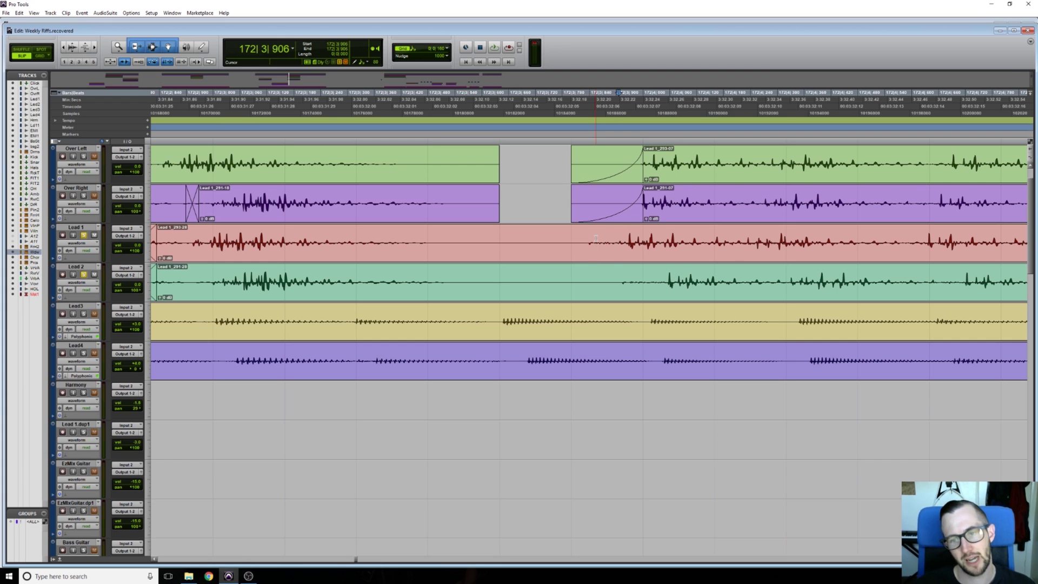
key("ctrl+e")
Split Lead 2 at the matching transient at 172|4|053
left_click(640, 273)
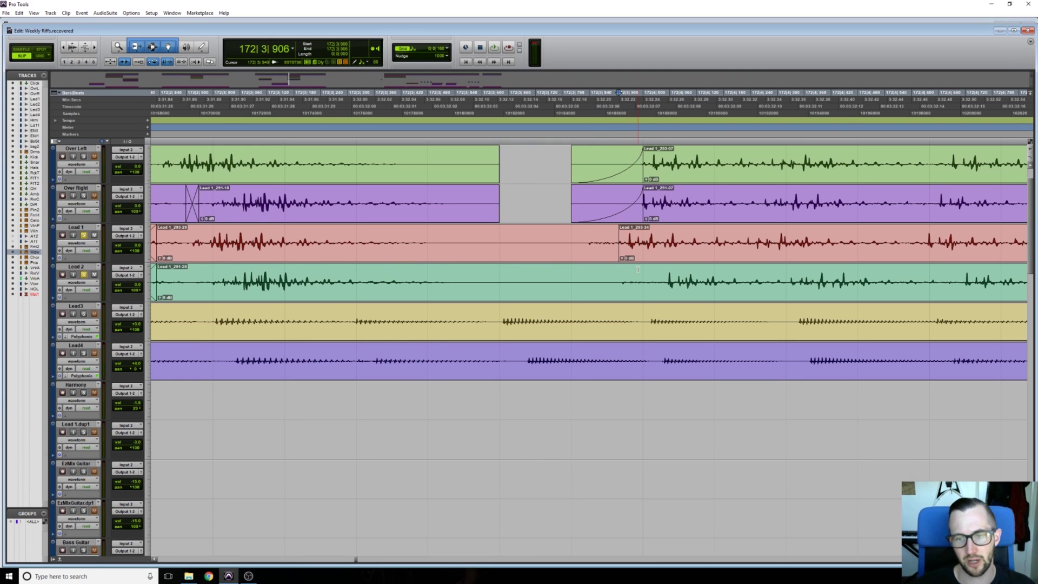
key("Tab")
key("ctrl+e")
key("ctrl+bracketleft")
key("ctrl+bracketleft")
key("ctrl+bracketleft")
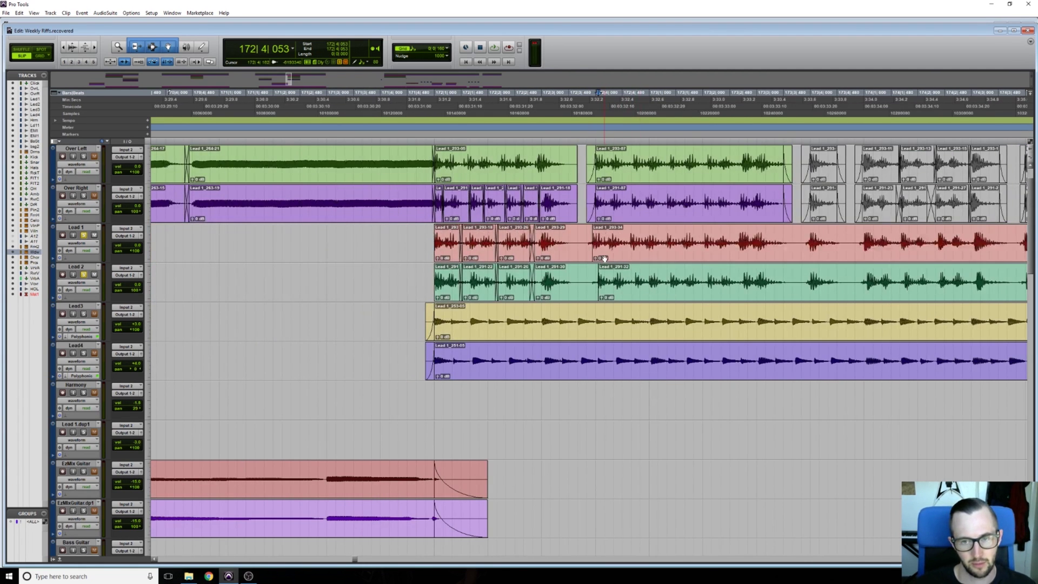
Switch to Grid mode and move the new Lead 1 and Lead 2 clips to start at 172|4|000
left_click(49, 57)
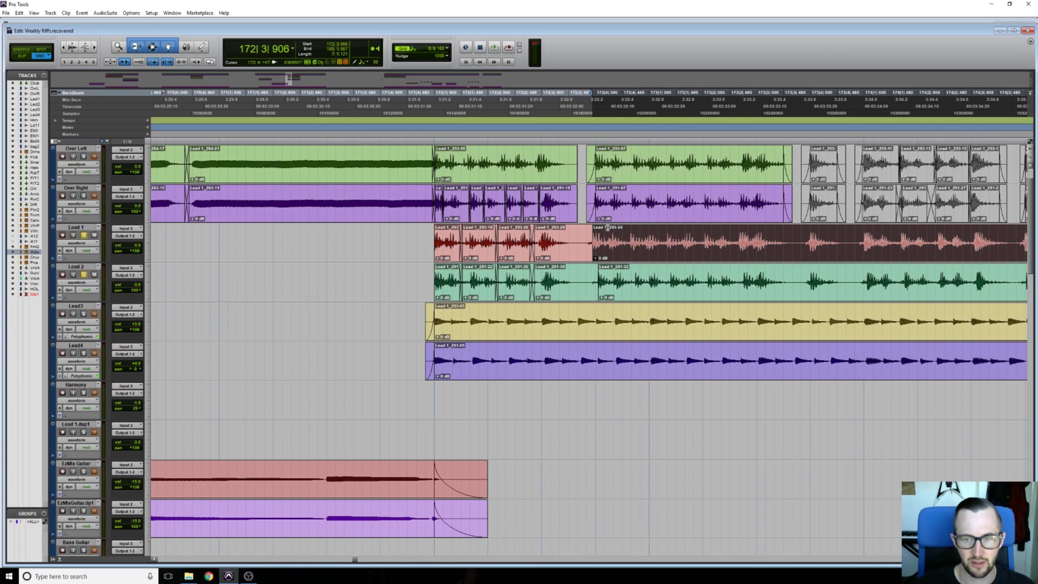
key("ctrl+bracketright")
key("ctrl+bracketright")
left_click_drag(627, 258, 636, 258)
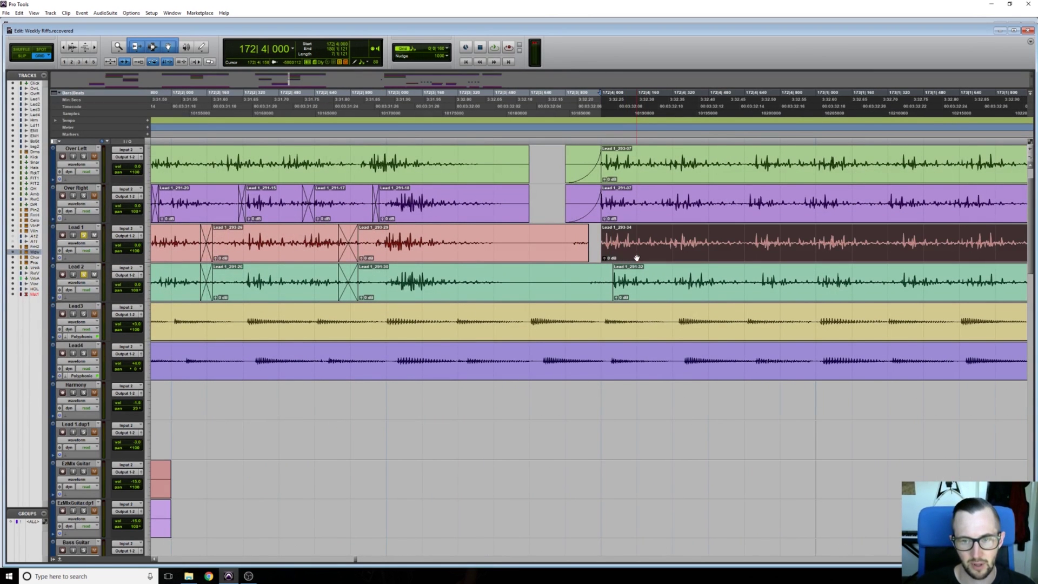
left_click_drag(634, 296, 622, 296)
key("ctrl+bracketleft")
key("ctrl+bracketleft")
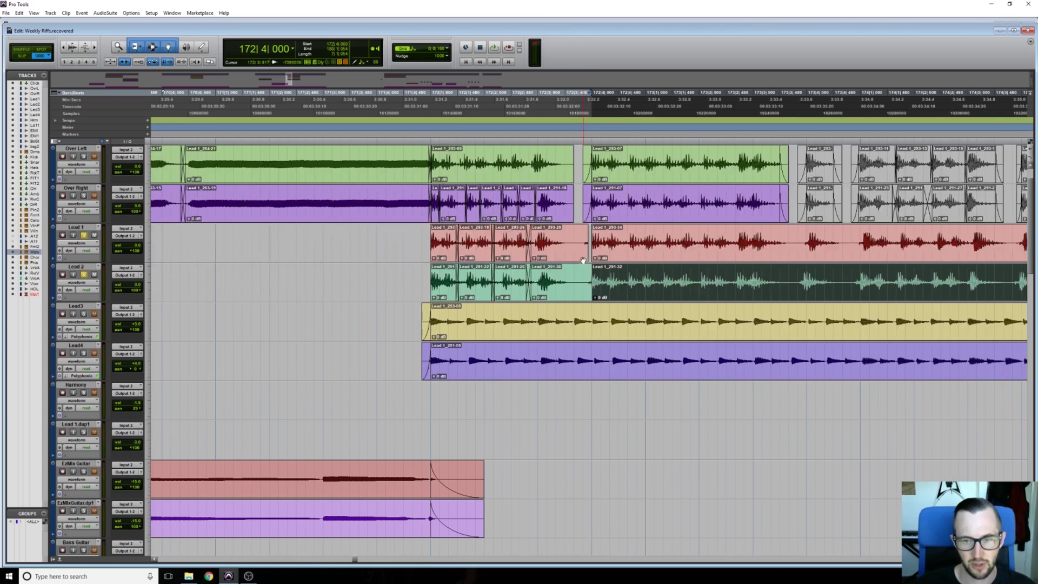
Trim the ends of the Lead 1 and Lead 2 clips to 172|3|640 and add a standard, equal-power fade-out starting at 172|3|480
left_click(580, 253)
key("ctrl+bracketright")
key("ctrl+bracketright")
scroll(684, 297, "right", 2)
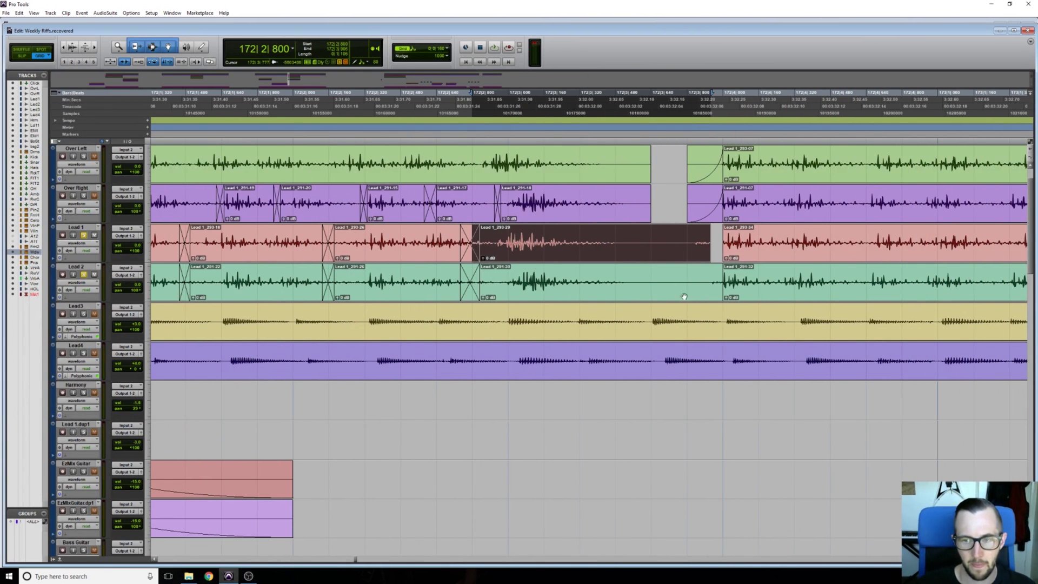
left_click(717, 282, "shift")
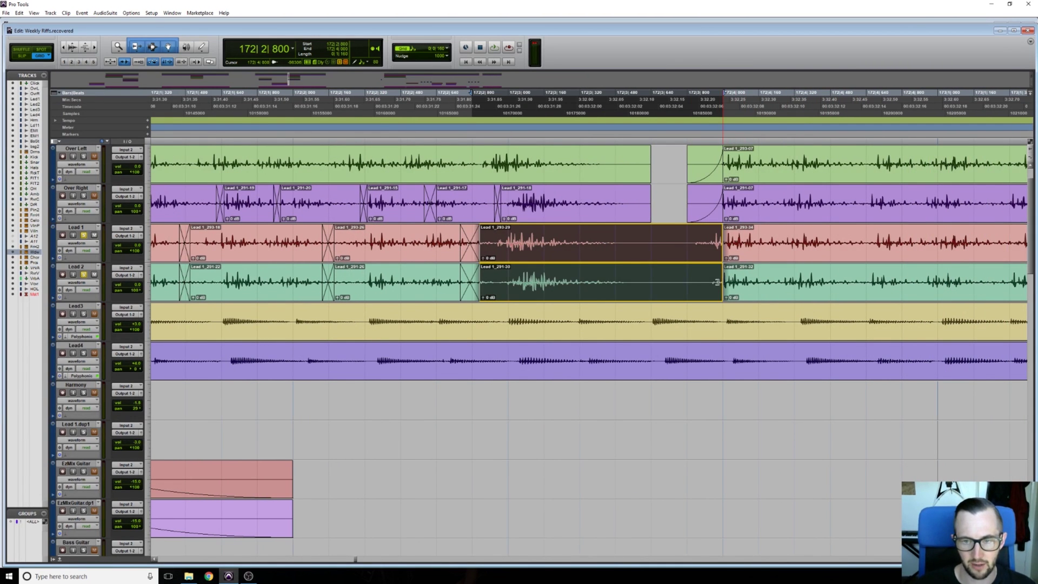
left_click_drag(717, 282, 619, 285)
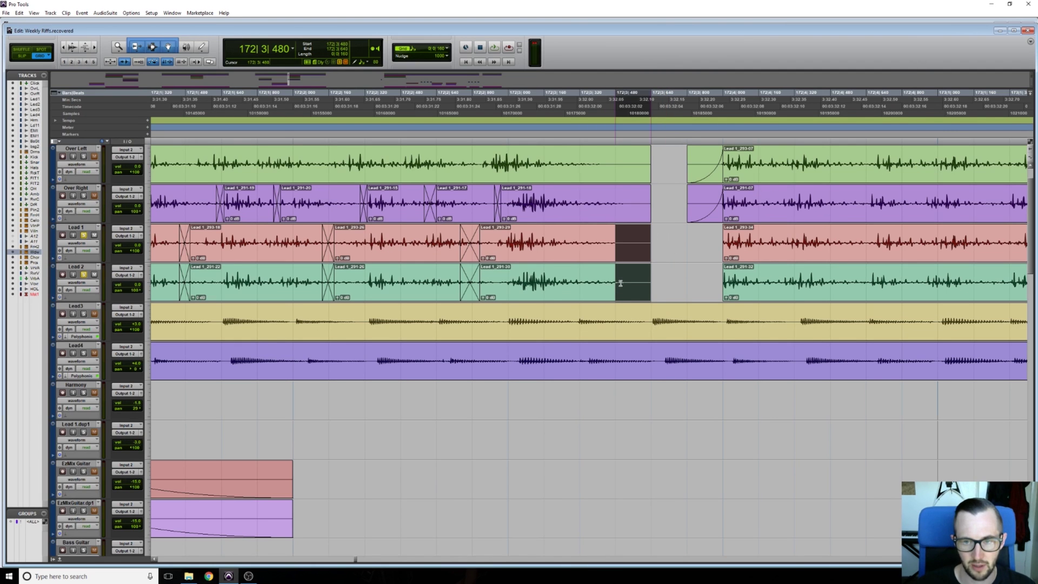
key("ctrl+f")
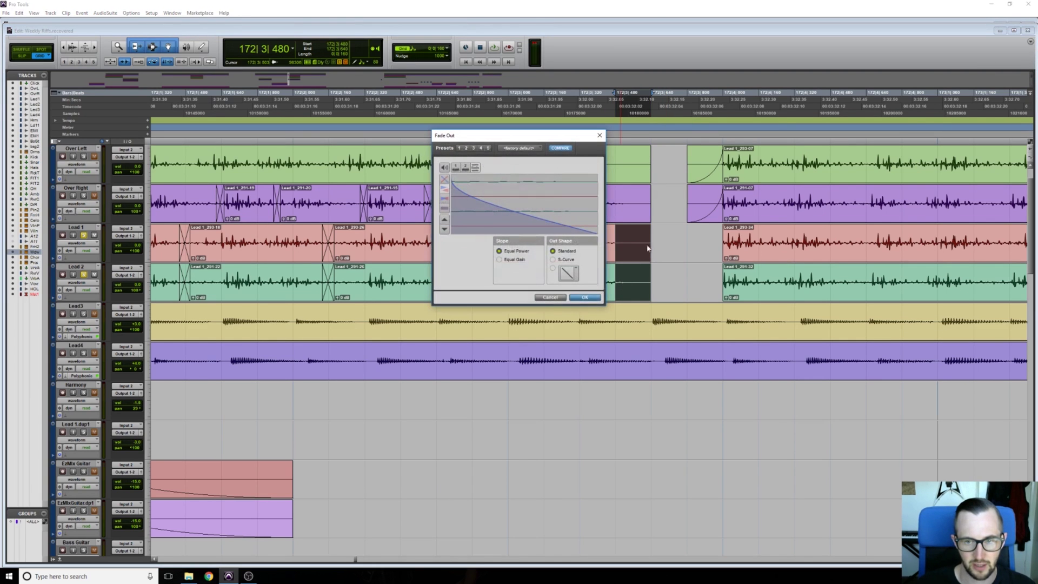
left_click(585, 297)
Extend the starts of the next Lead 1 and Lead 2 clips back to 172|3|926, ahead of the first transient
left_click(730, 262)
left_click(725, 287, "shift")
left_click_drag(724, 274, 690, 274)
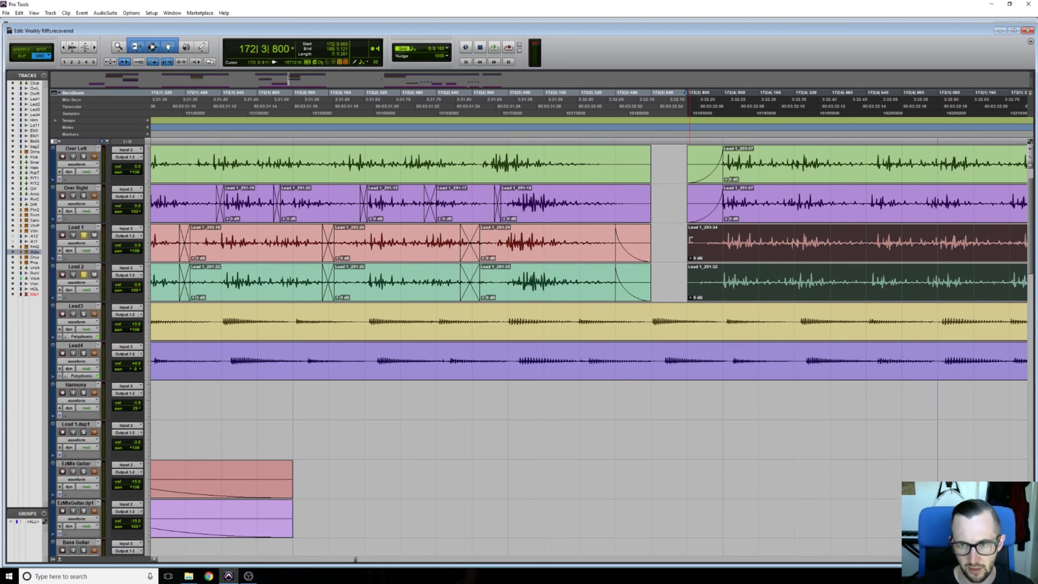
left_click_drag(691, 239, 714, 237)
scroll(714, 237, "up", 1)
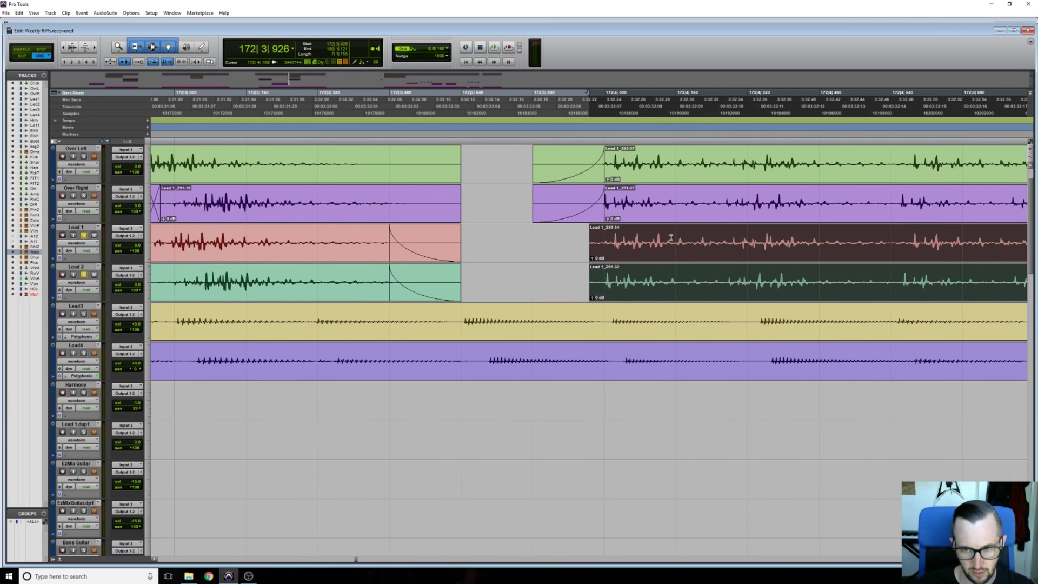
Add a standard, equal-gain fade-in at the start of both lead clips, beginning at 172|3|903
left_click_drag(578, 237, 602, 275)
key("ctrl+f")
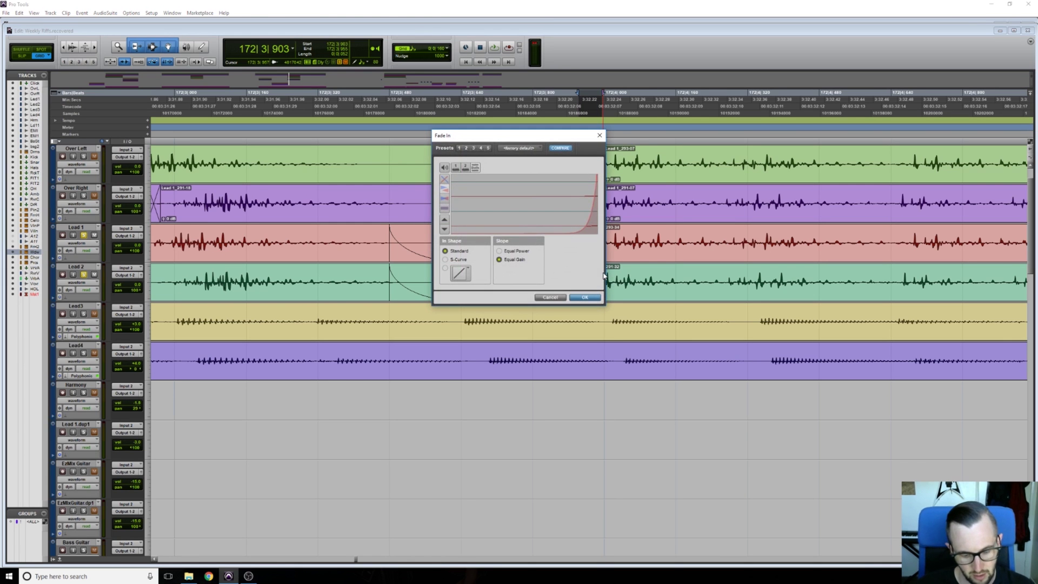
key("Return")
Play the edited lead phrase from 171|4|800 to check the cuts and the gap
scroll(602, 273, "down", 4)
left_click(506, 236)
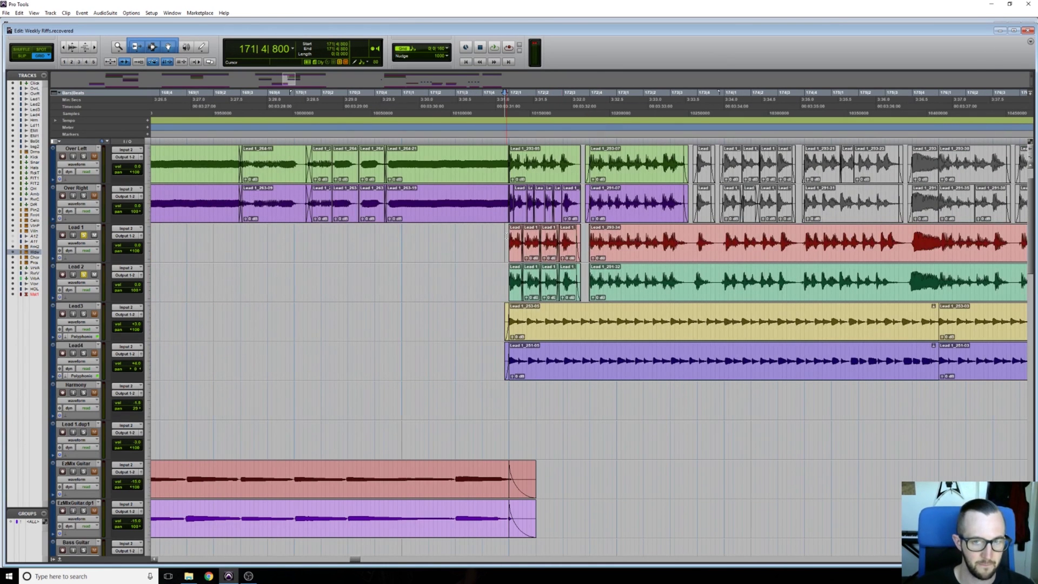
key("space")
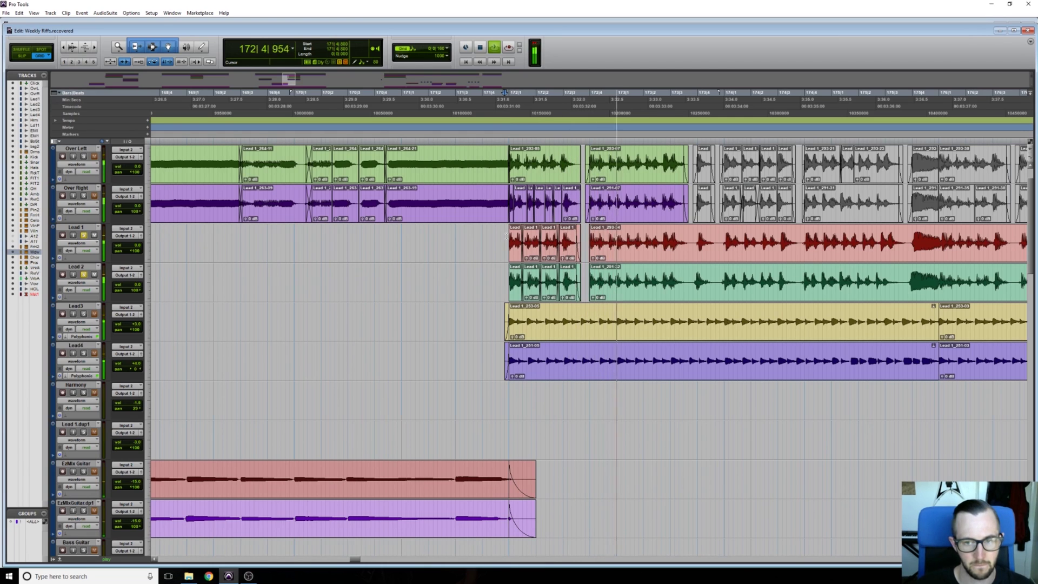
key("space")
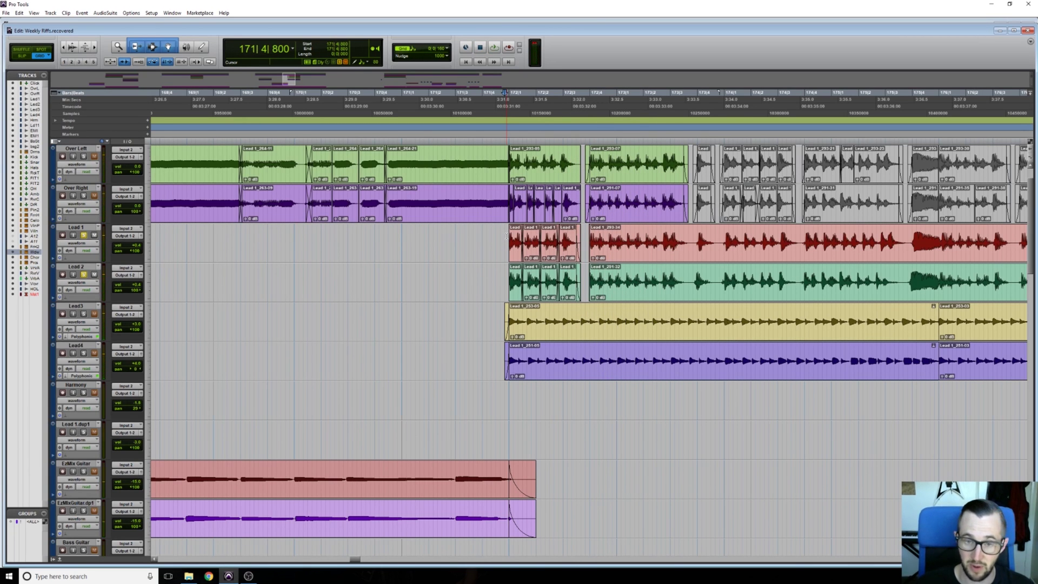
Play the soloed Lead 1 and Lead 2 from 171|1|000 into bar 176, listening on into the unedited part
left_click(454, 236)
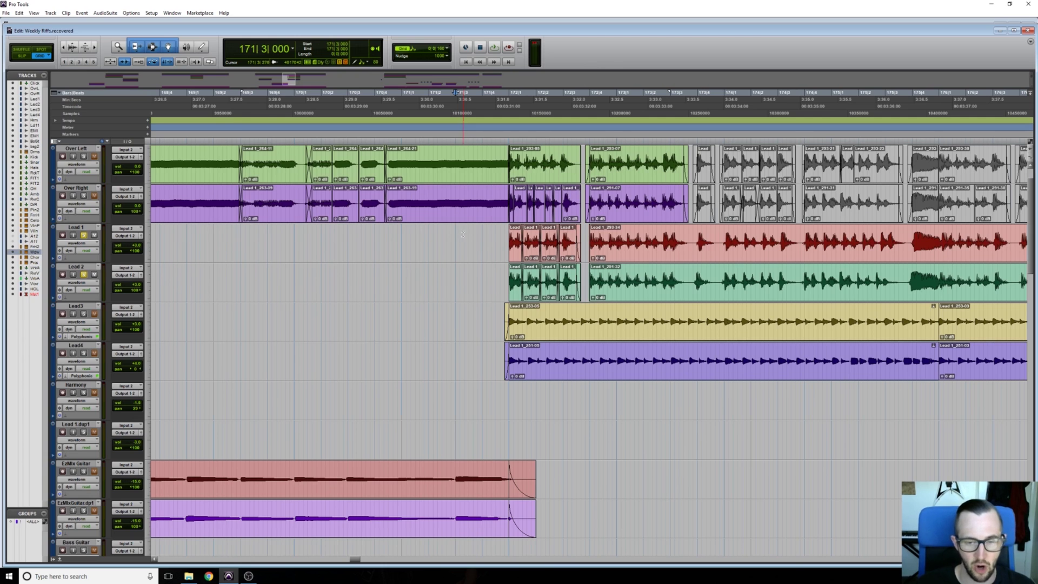
left_click(402, 236)
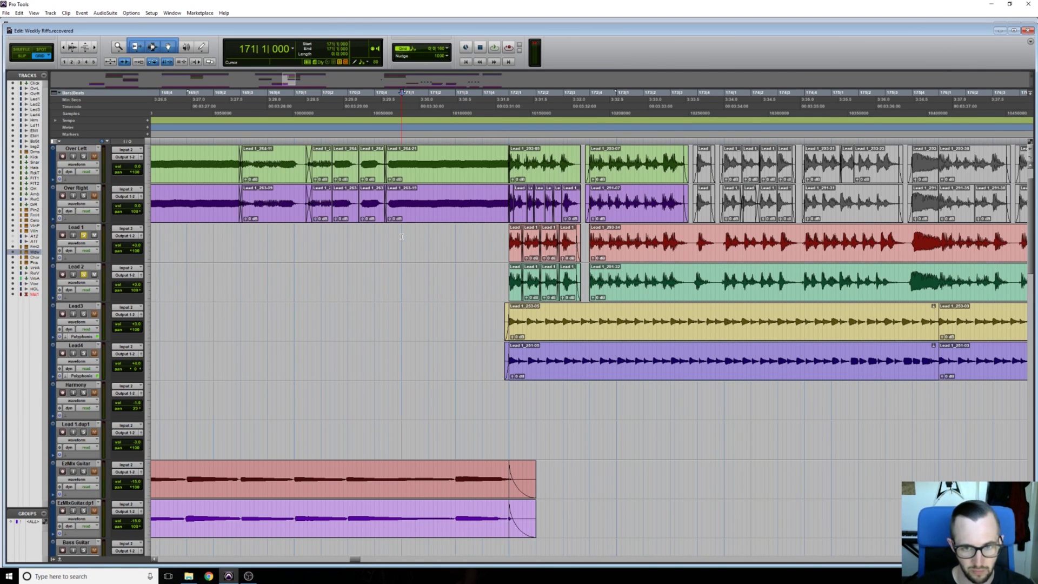
left_click(493, 242)
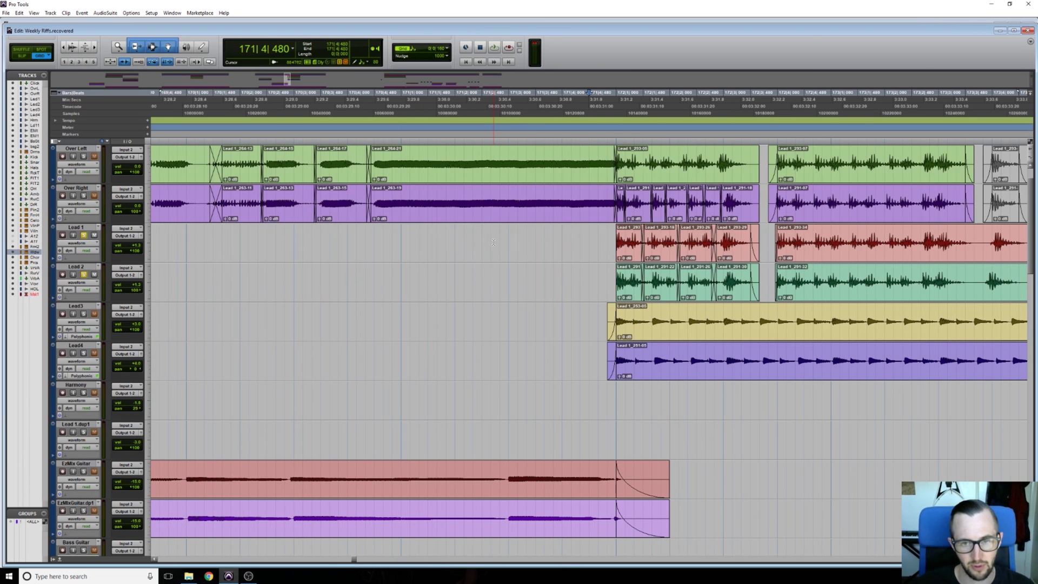
scroll(495, 240, "left", 2)
scroll(497, 239, "right", 2)
scroll(499, 238, "down", 2)
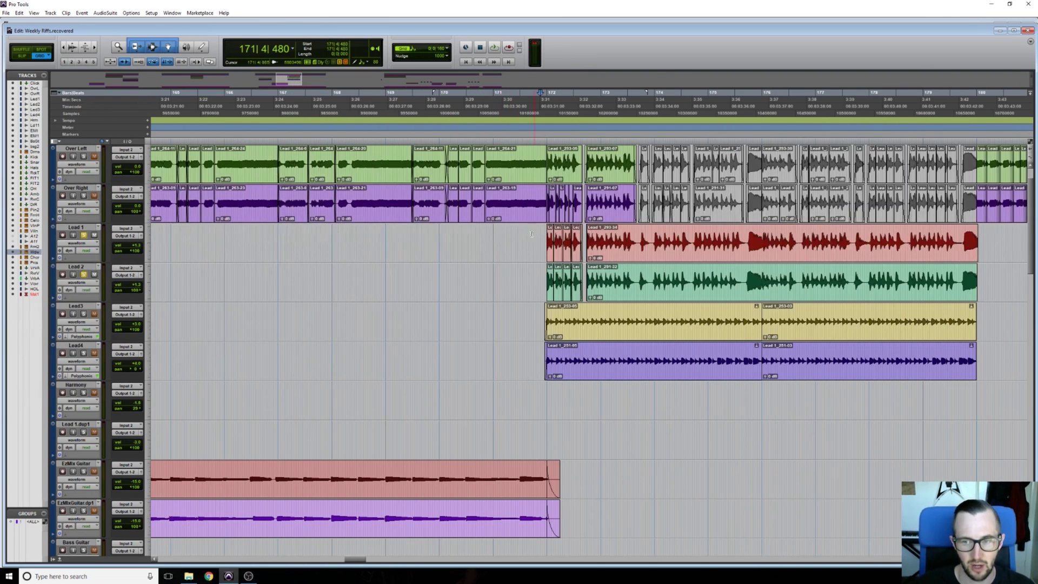
left_click(317, 239)
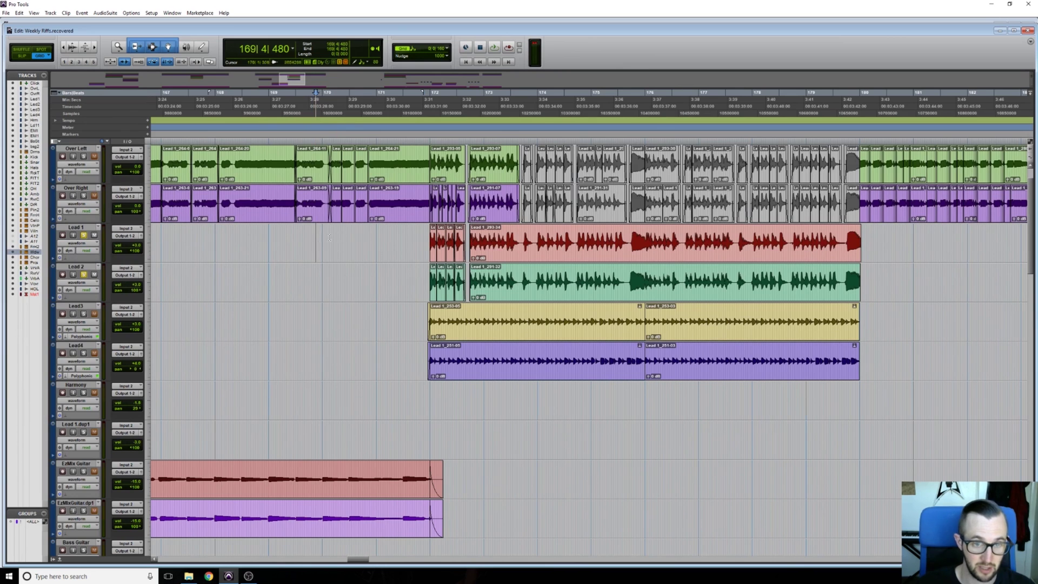
left_click(379, 232)
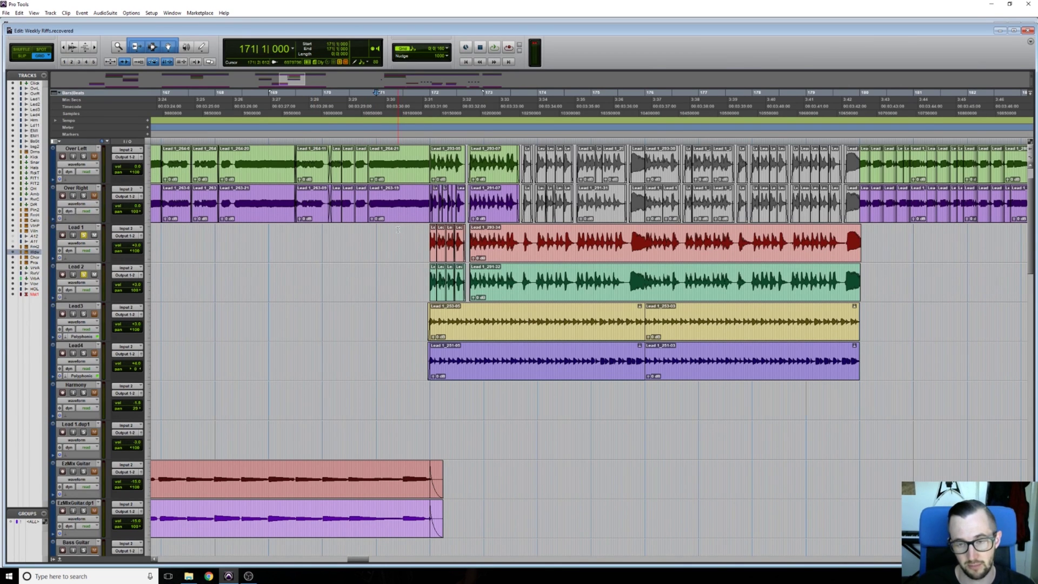
scroll(397, 231, "up", 2)
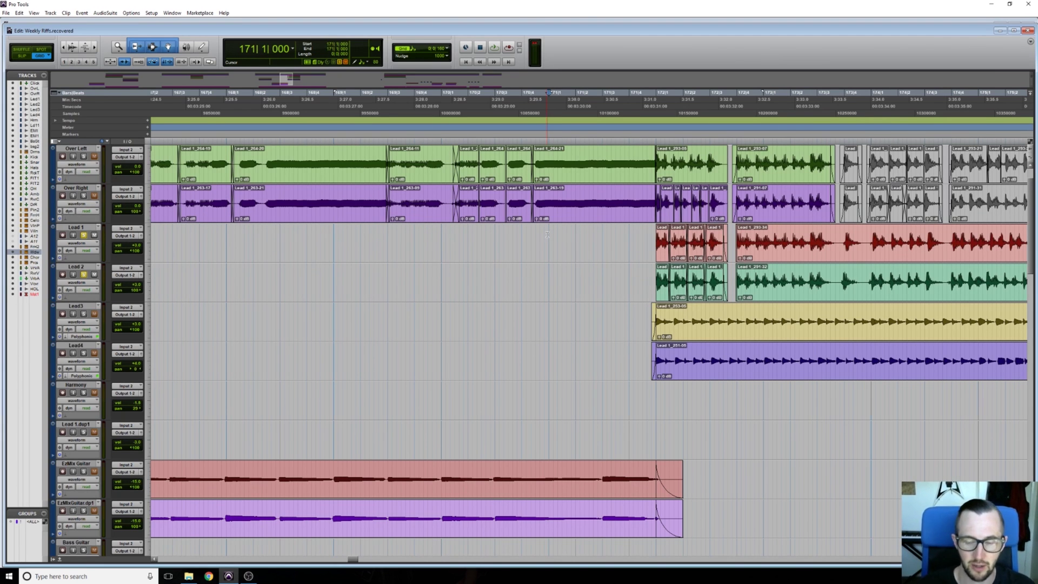
key("space")
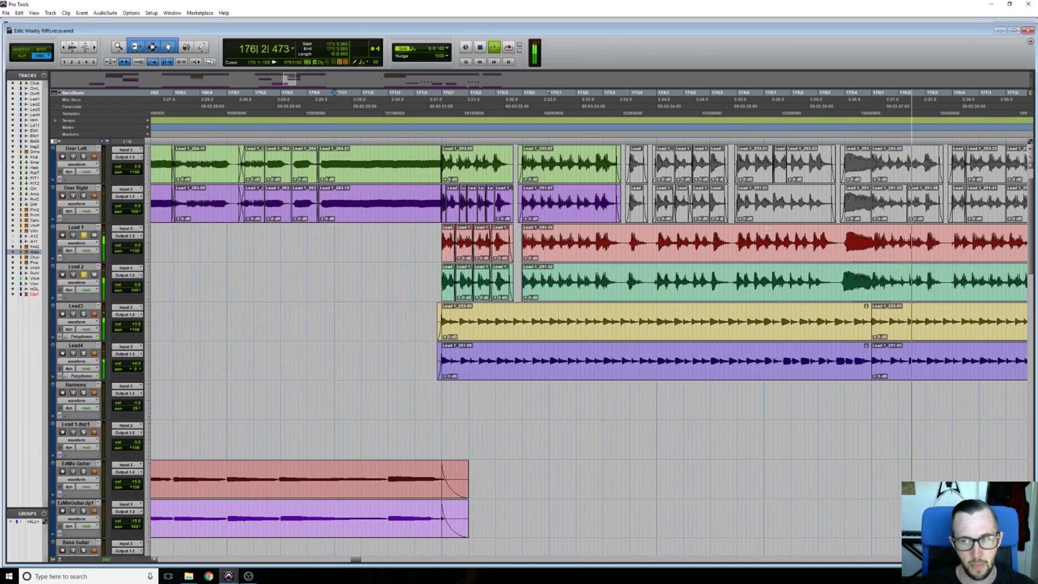
key("space")
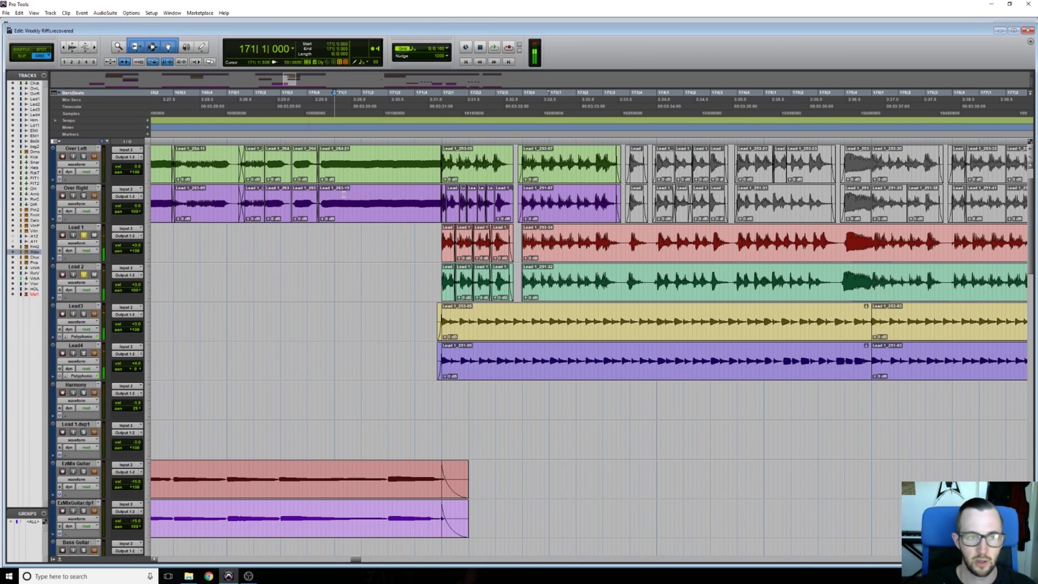
Play Lead 1 and Lead 2 again from 171|4|000 into bar 177 to hear the unedited passage
left_click(83, 235)
scroll(336, 243, "right", 5)
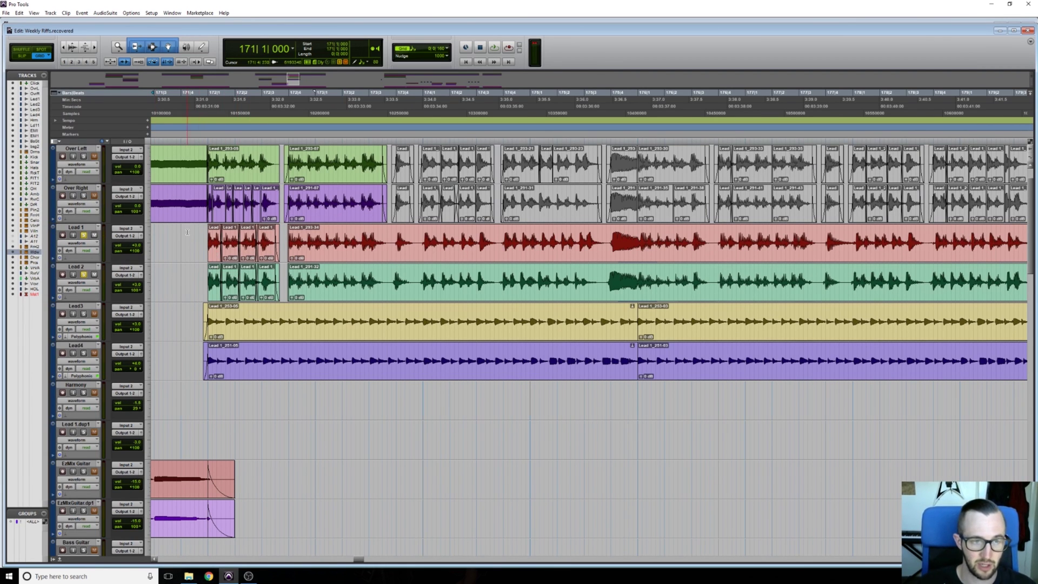
left_click(177, 234)
key("space")
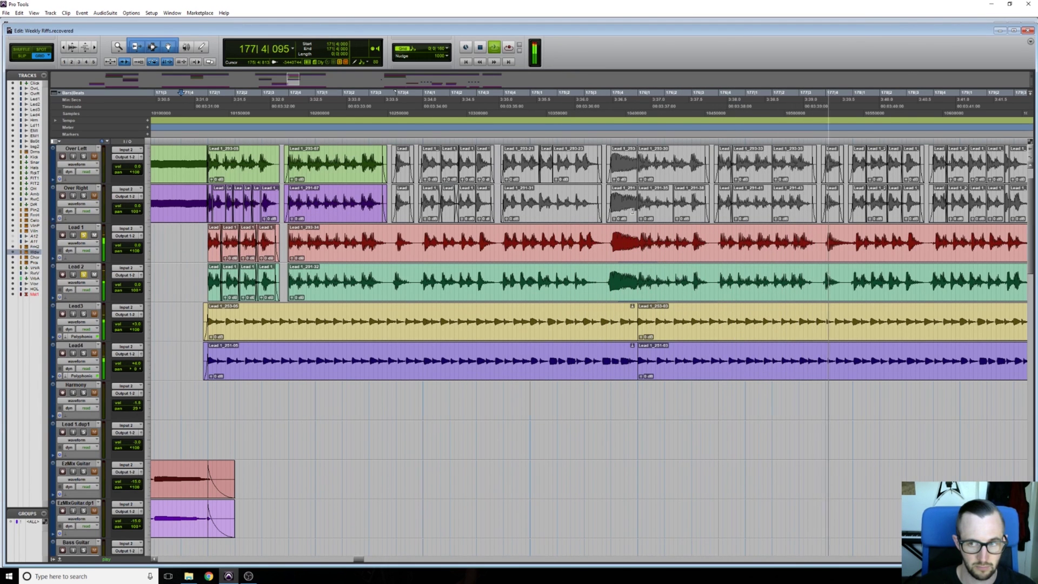
key("space")
Switch the solo from Lead 1 and Lead 2 to Over Left and Over Right, and play their edited section with the muted clips enabled
left_click(83, 235)
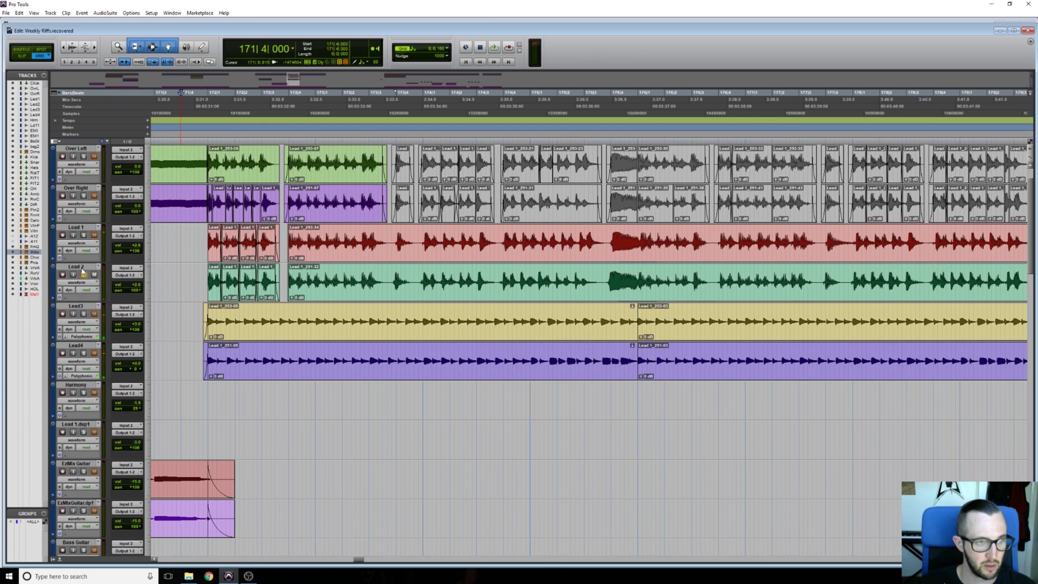
left_click(83, 275)
left_click(83, 196)
key("space")
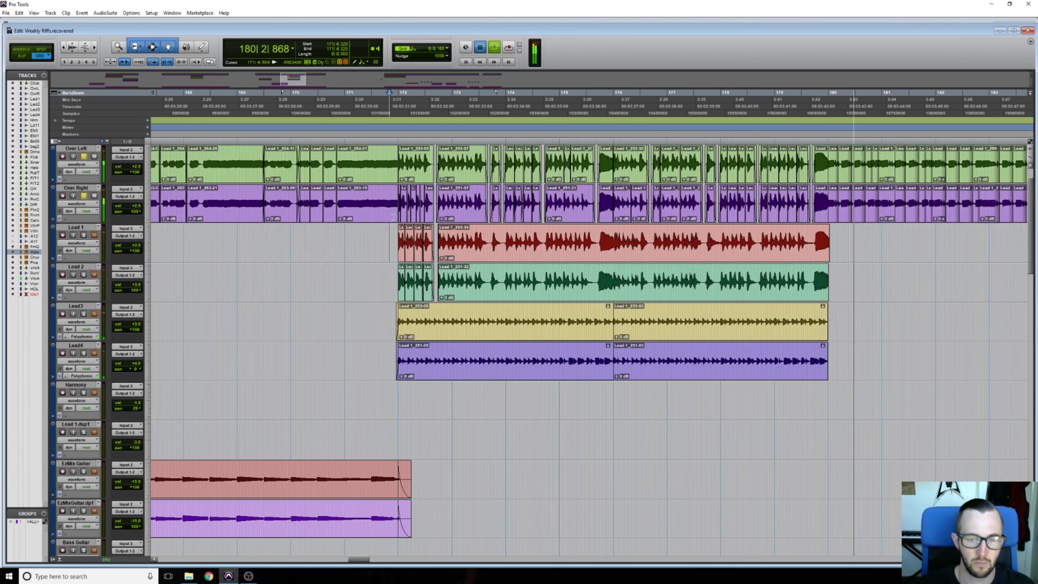
key("space")
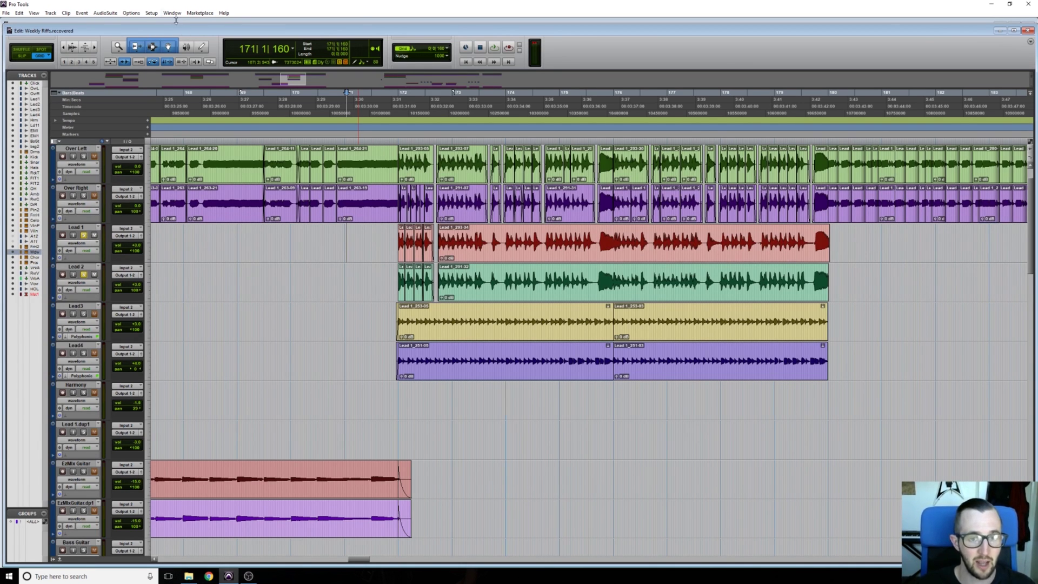
left_click(235, 238)
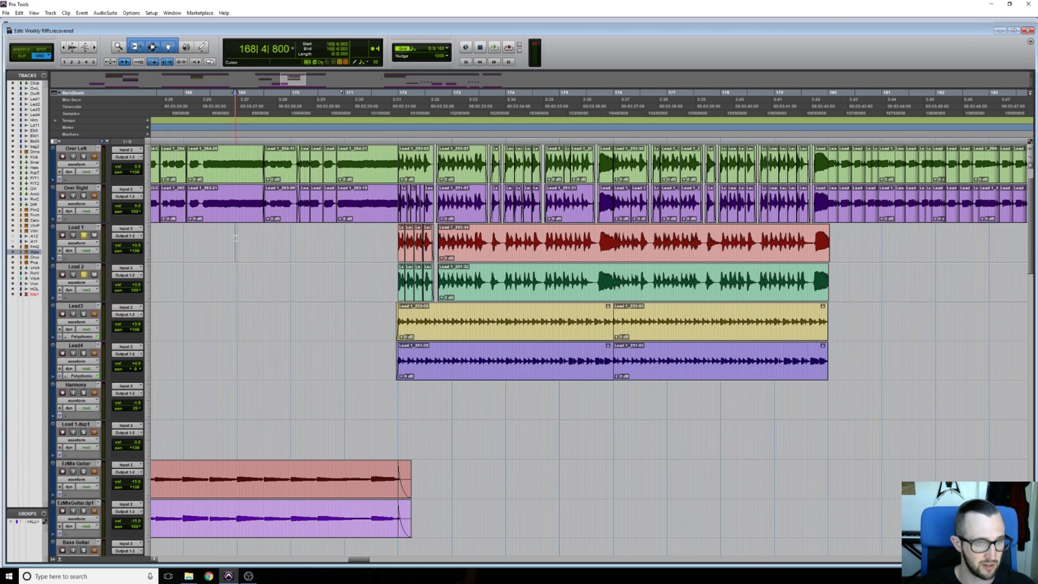